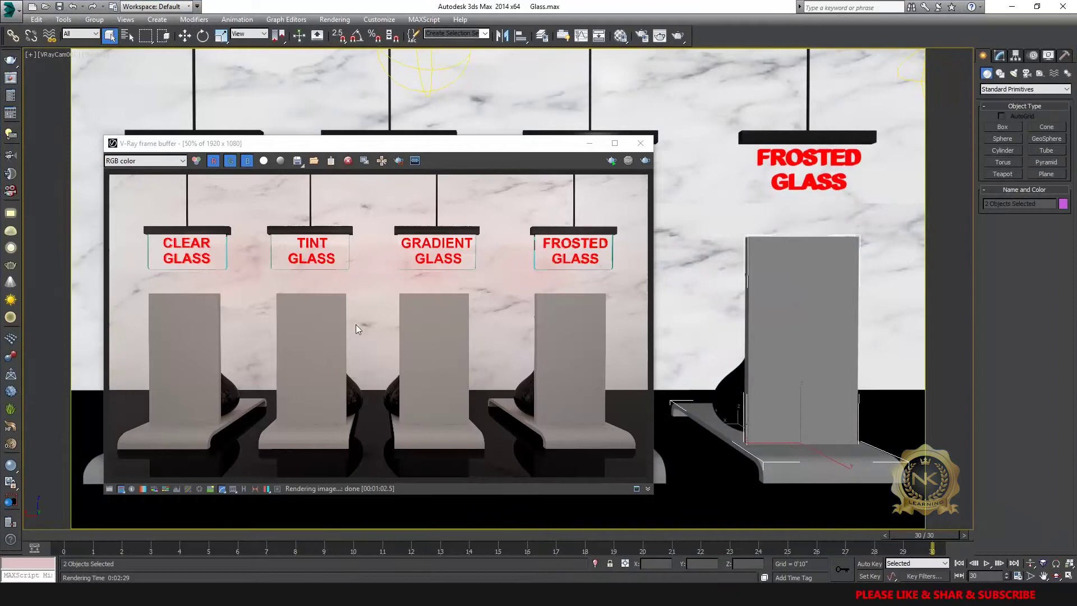
# Set up the first material sample slot as a VRayMtl material and name it Clear Glass.
pyautogui.click(590, 143)
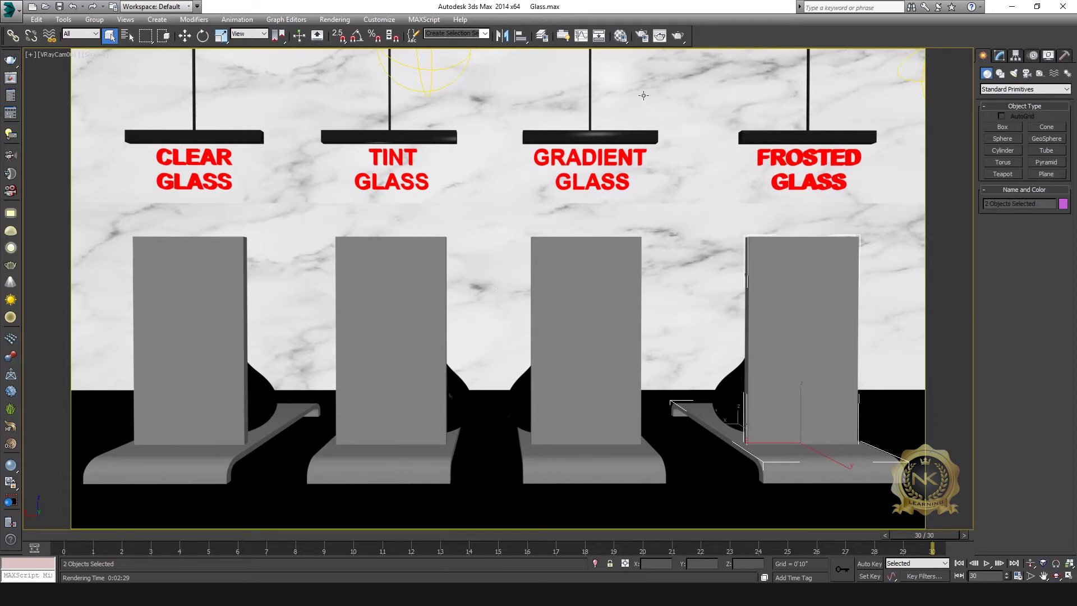
pyautogui.click(621, 36)
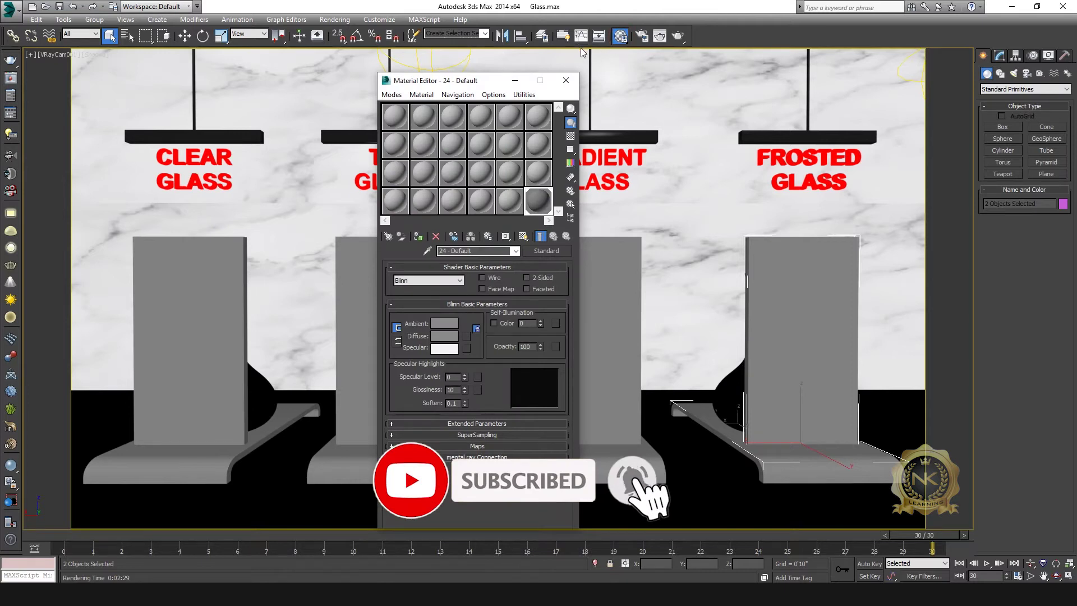
pyautogui.click(396, 118)
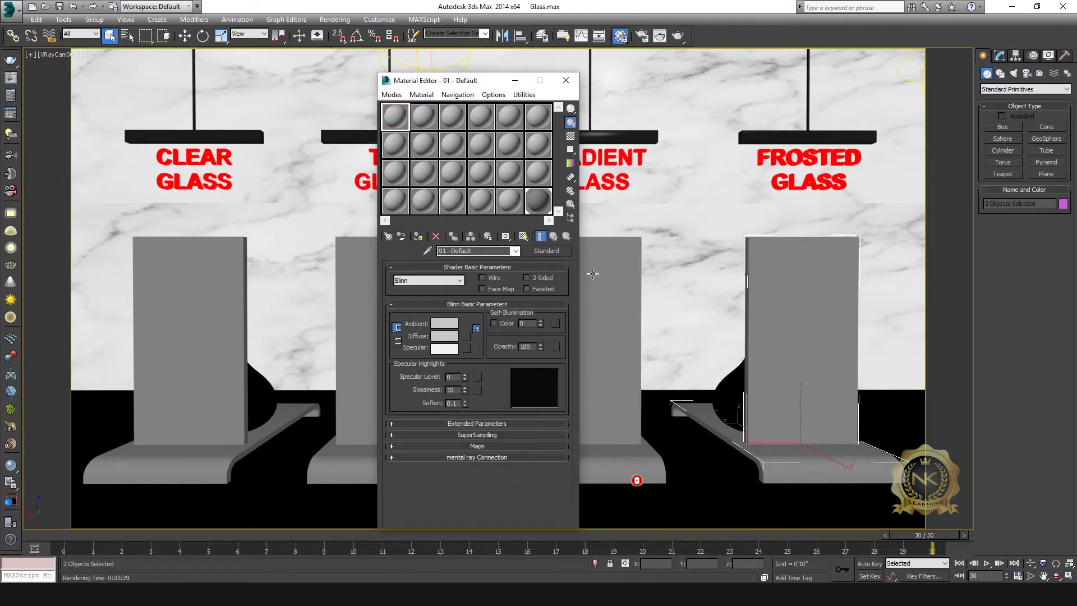
pyautogui.click(562, 252)
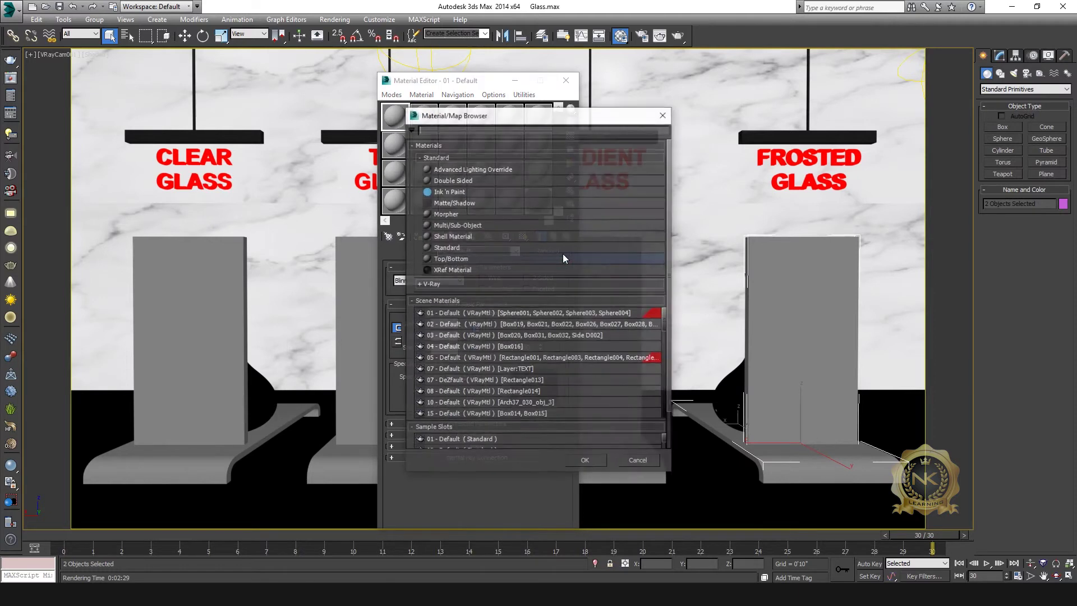
pyautogui.click(416, 159)
pyautogui.click(425, 173)
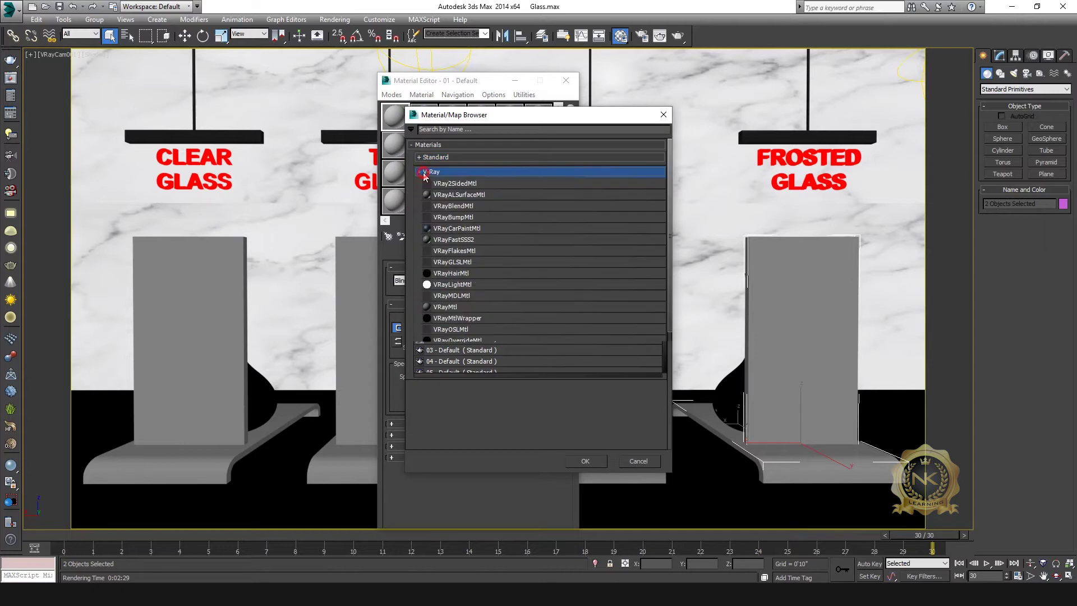
pyautogui.doubleClick(447, 306)
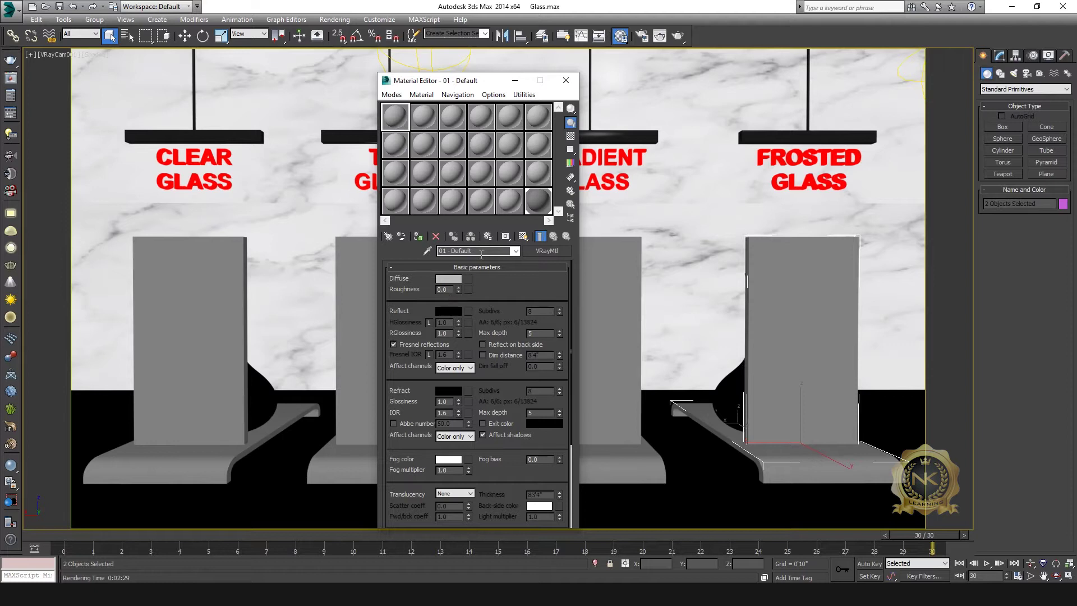
pyautogui.write('Clear Glass')
# Set the Clear Glass material's diffuse color to pure black.
pyautogui.click(448, 279)
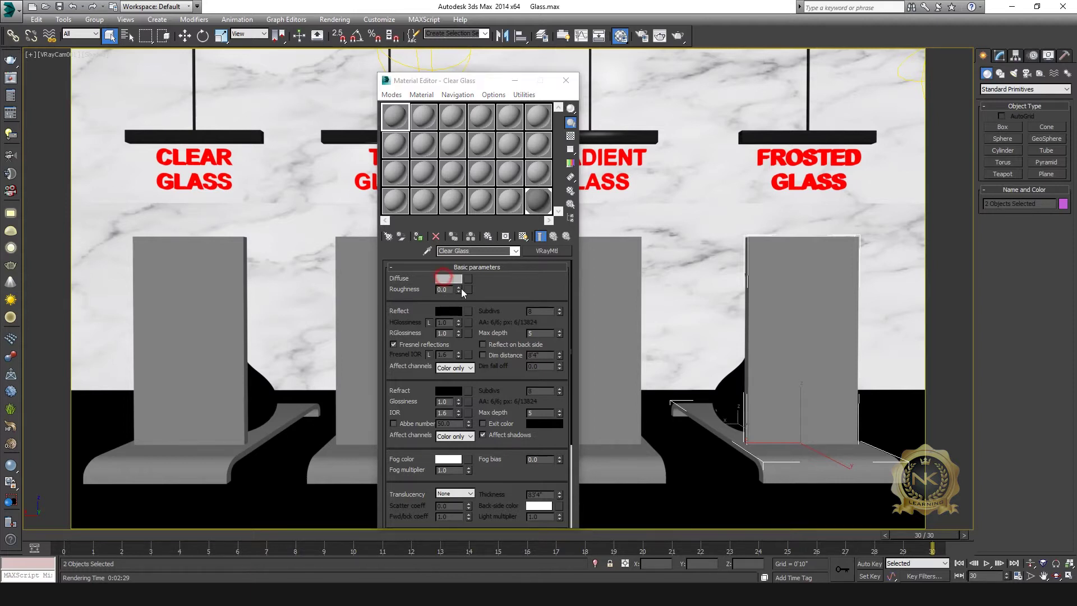
pyautogui.moveTo(328, 117); pyautogui.dragTo(328, 71)
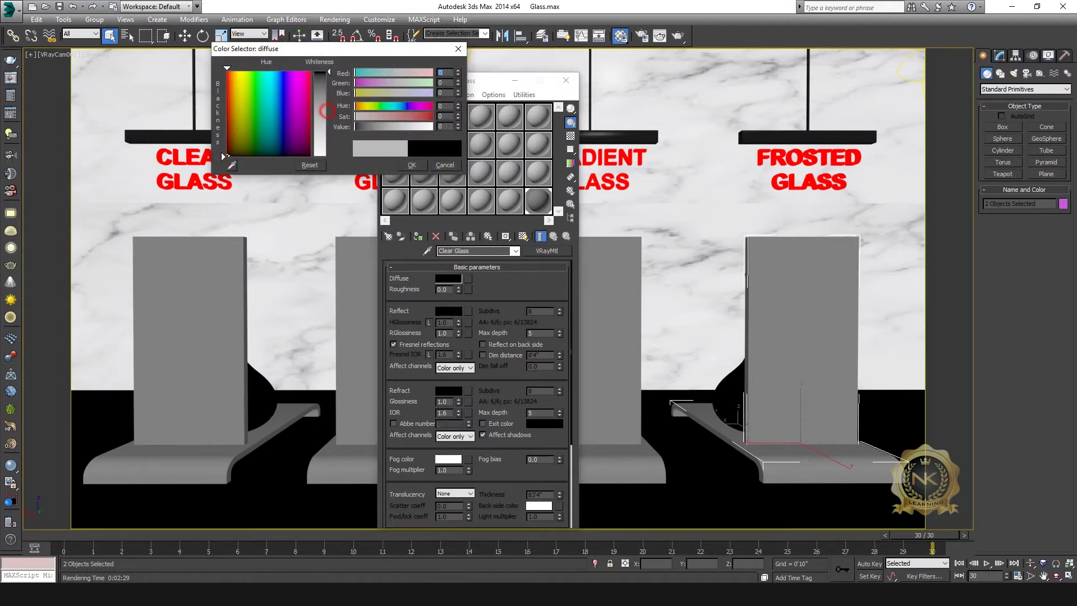
pyautogui.click(412, 166)
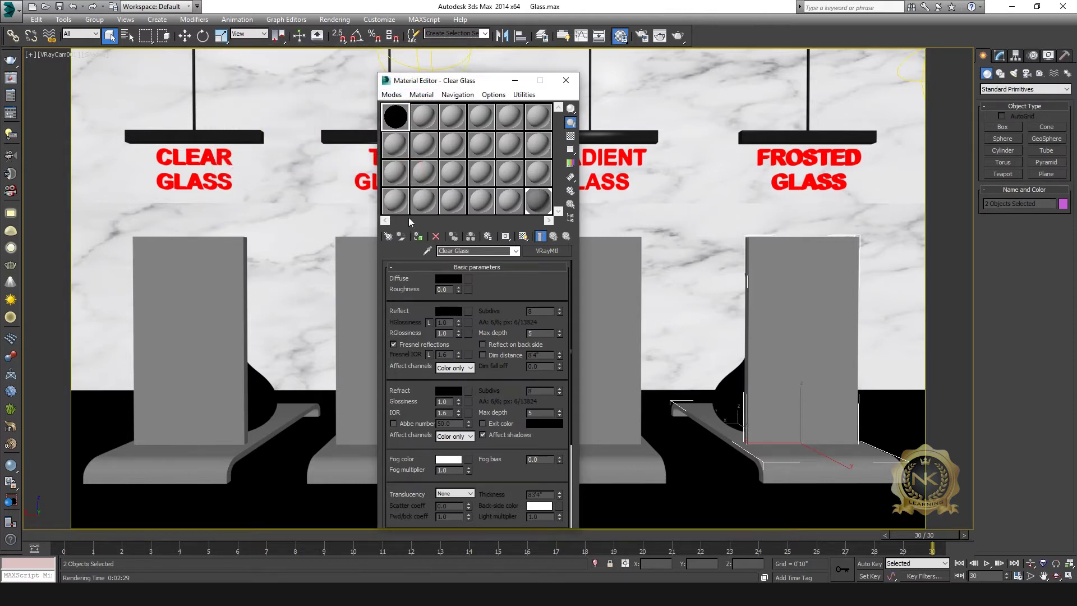
# Set both the reflection and refraction colors of the Clear Glass material to pure white (255).
pyautogui.click(449, 310)
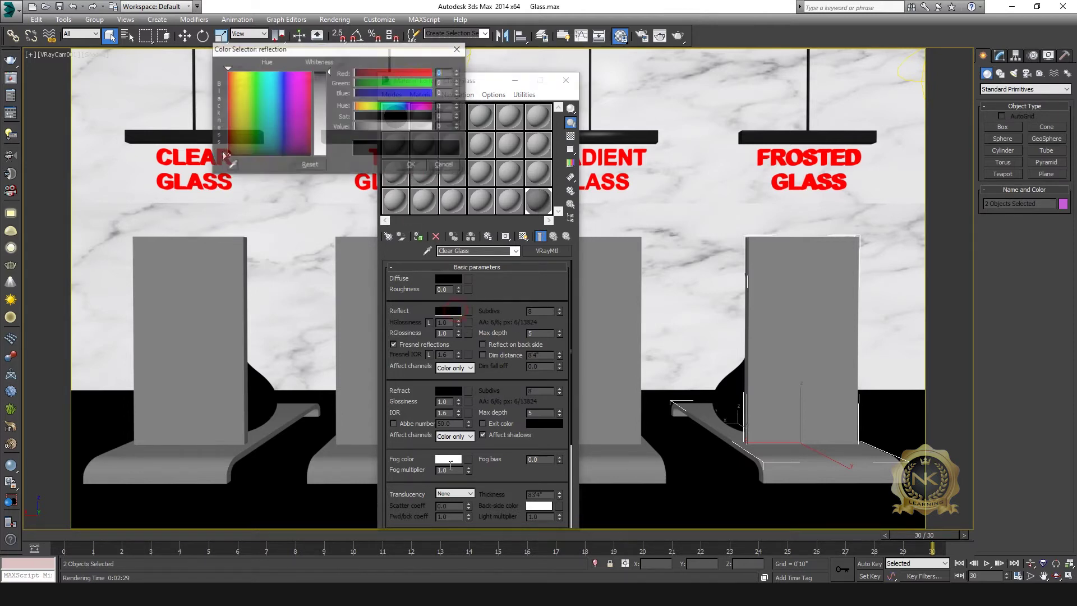
pyautogui.moveTo(329, 73); pyautogui.dragTo(329, 156)
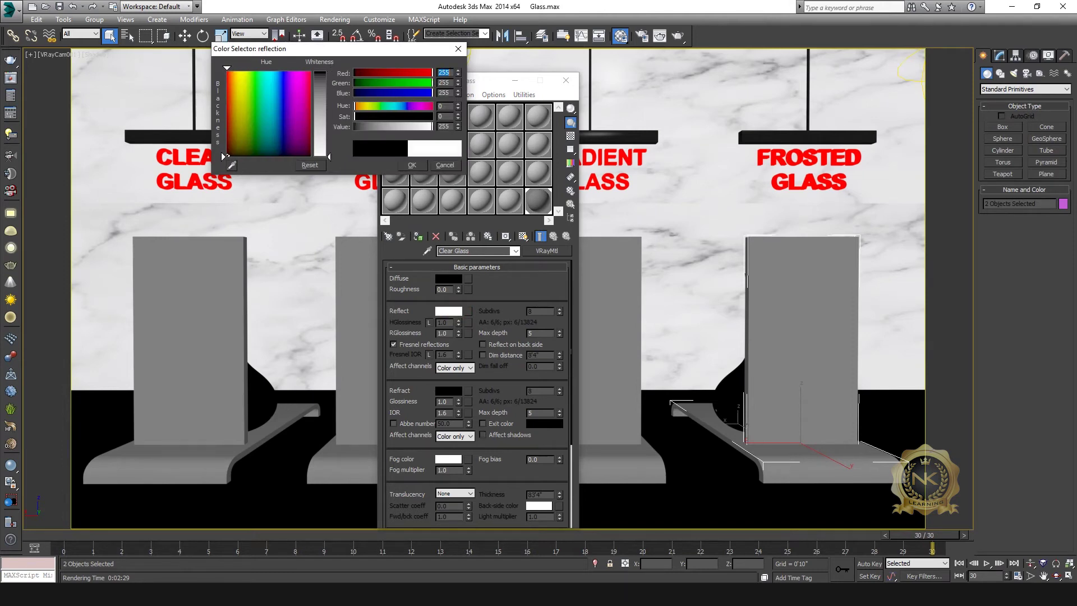
pyautogui.click(412, 166)
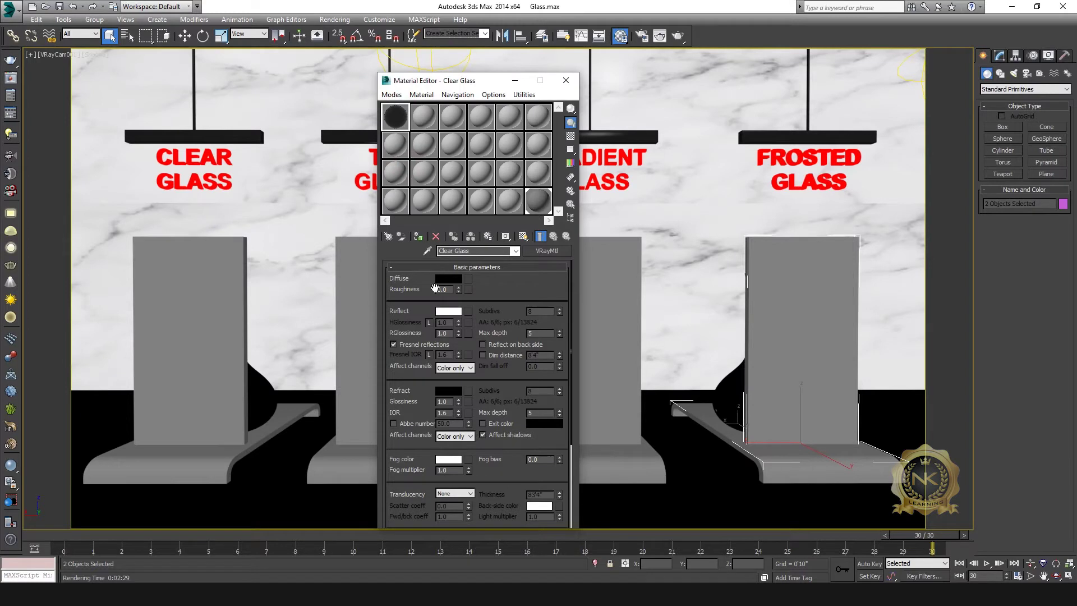
pyautogui.click(445, 393)
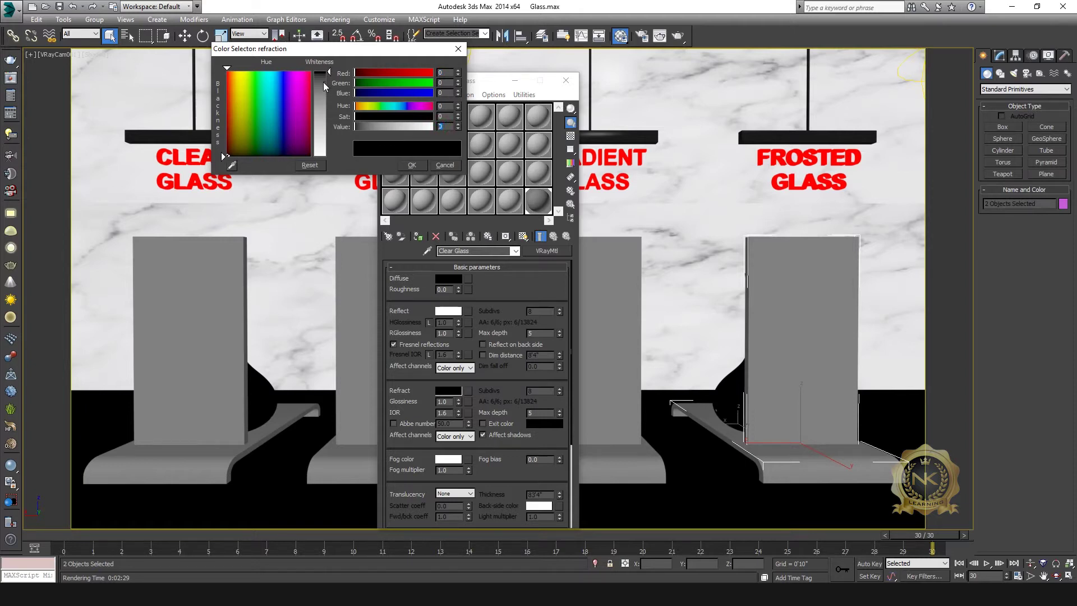
pyautogui.moveTo(328, 71); pyautogui.dragTo(466, 159)
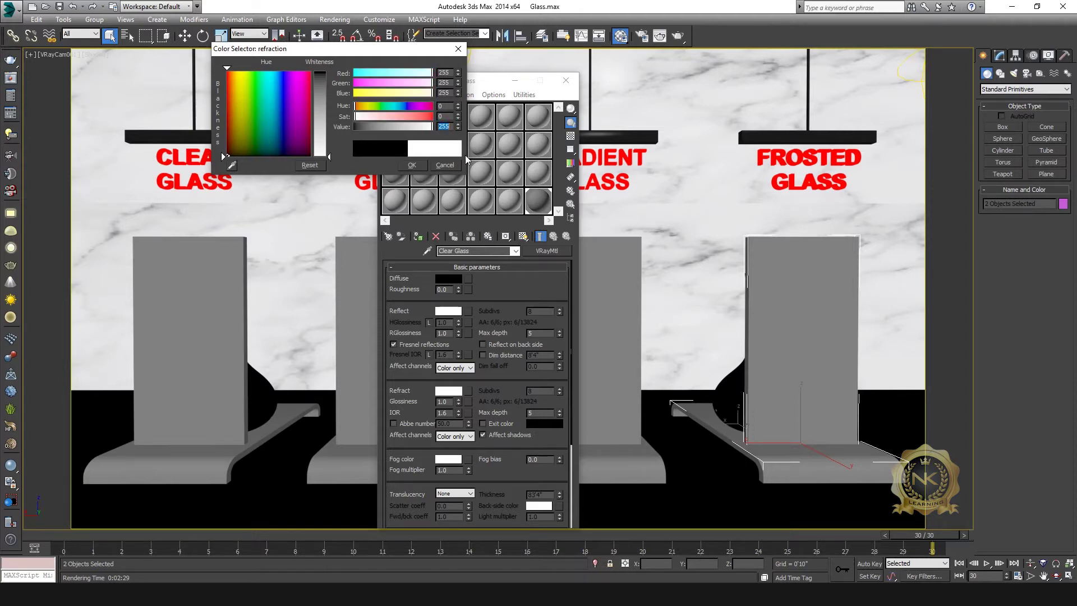
pyautogui.click(411, 165)
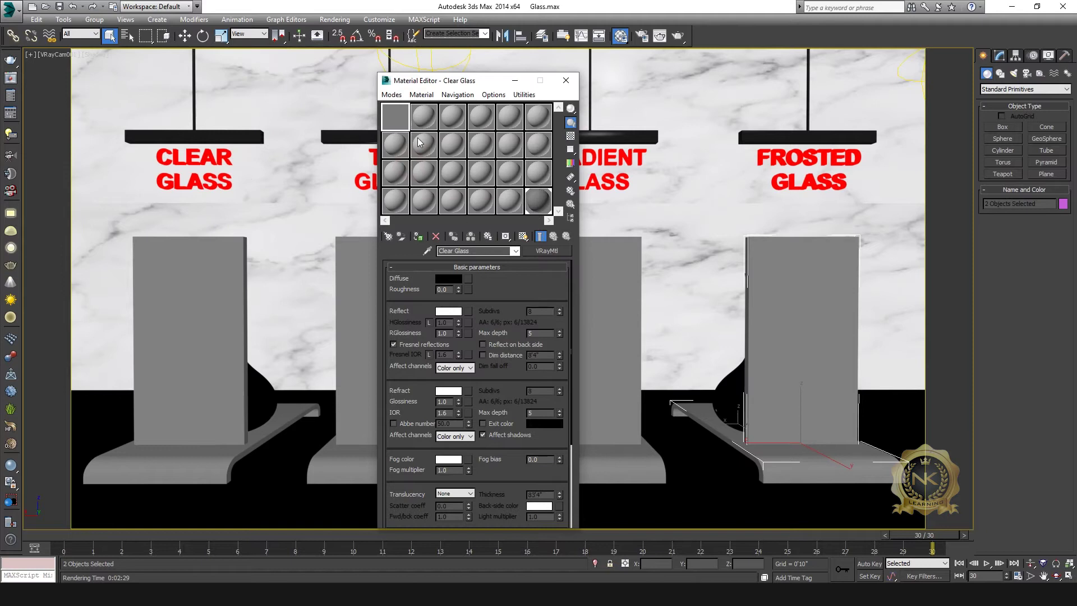
# Show the Clear Glass sample in an enlarged preview with a checkered background and accept white as its fog color.
pyautogui.doubleClick(395, 113)
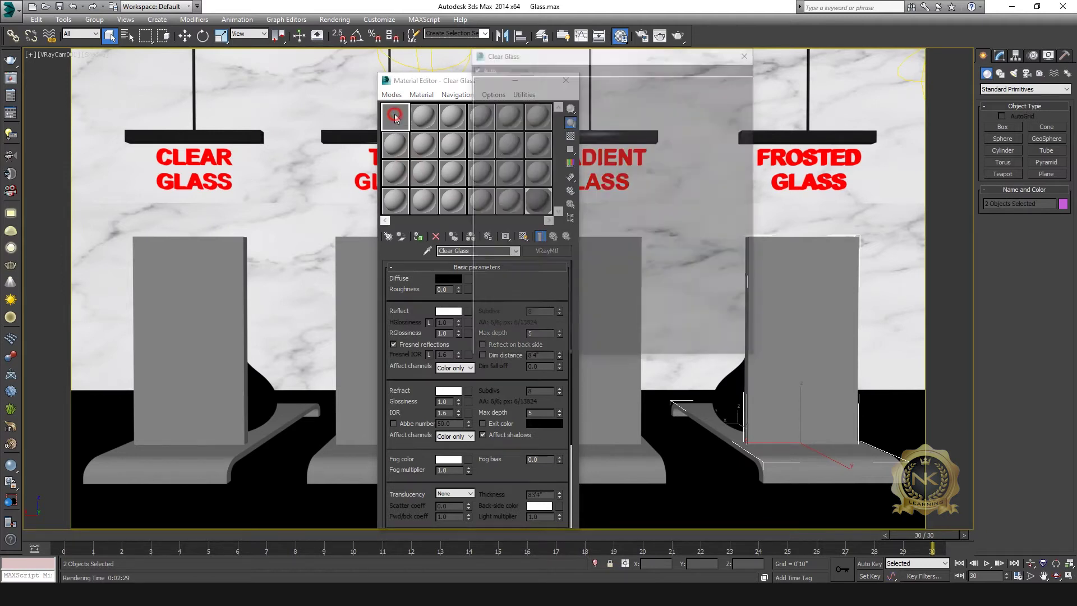
pyautogui.moveTo(513, 54); pyautogui.dragTo(666, 68)
pyautogui.click(570, 136)
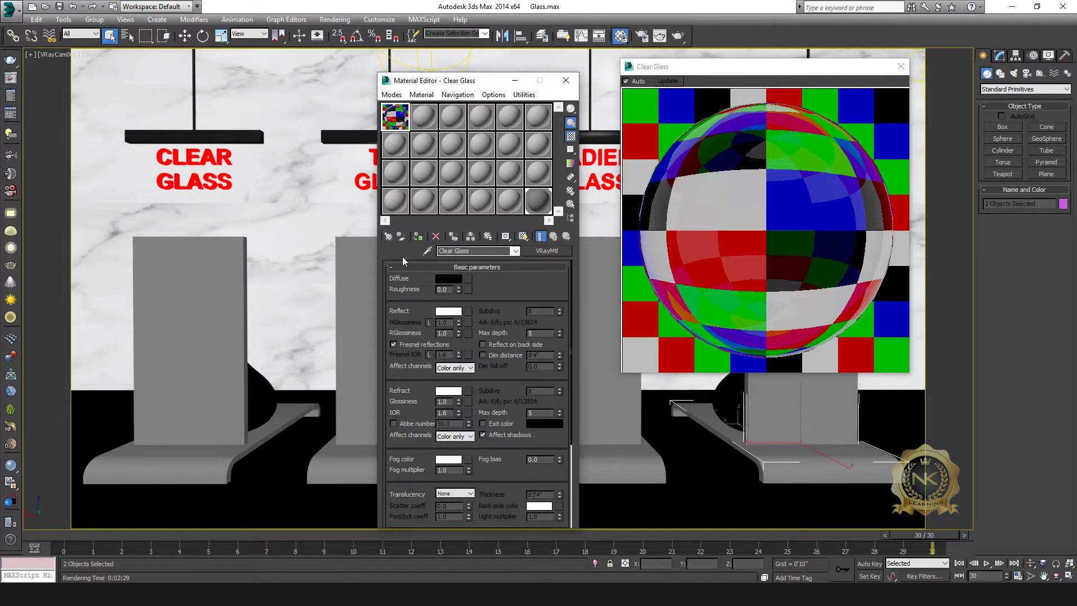
pyautogui.click(447, 461)
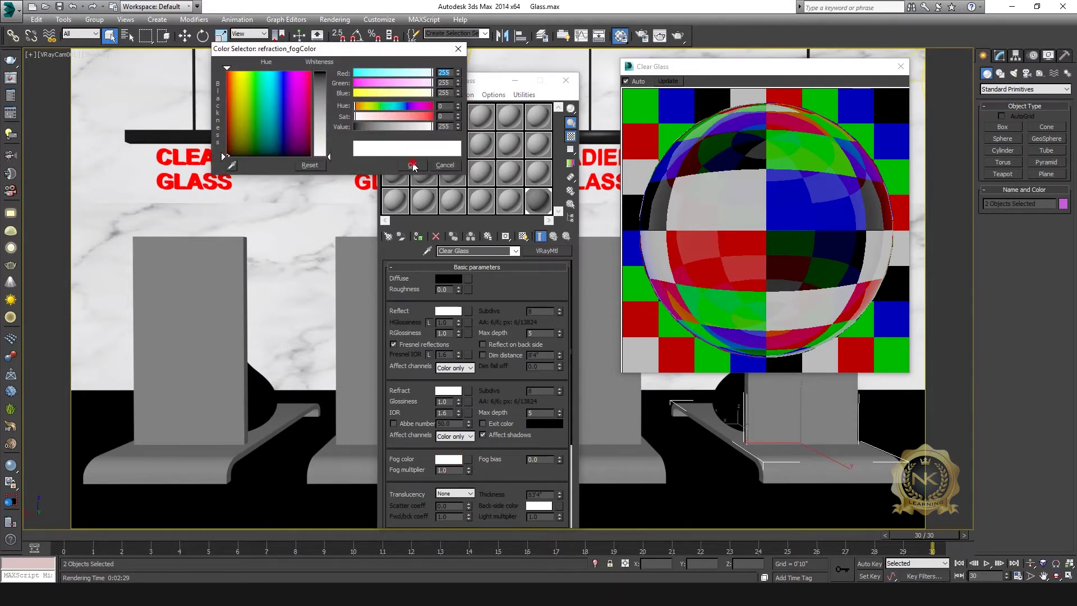
pyautogui.click(412, 165)
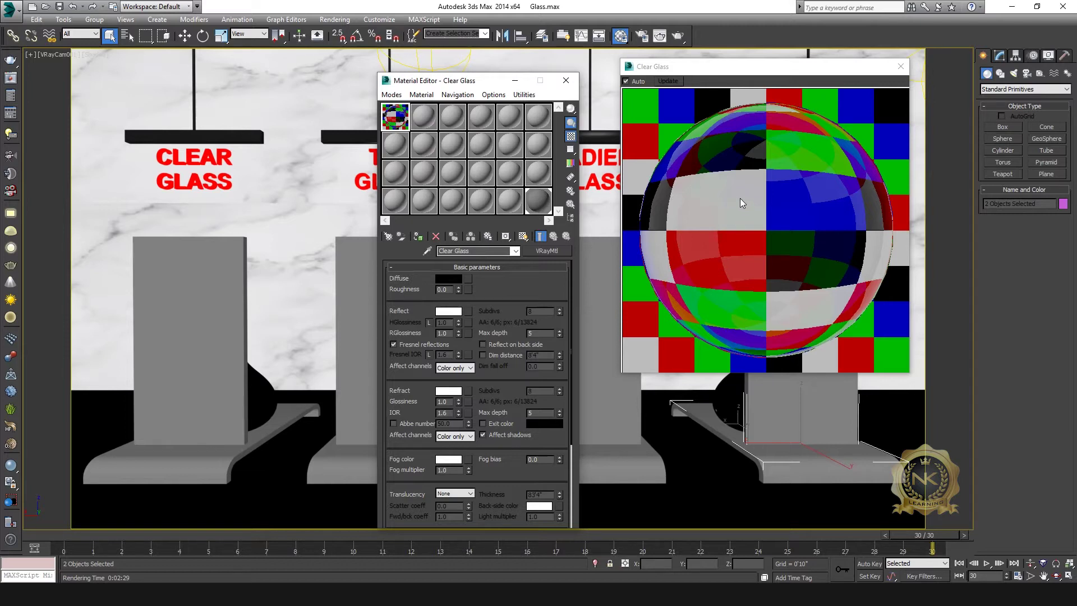
# Assign the Clear Glass material to the upright panel and curved stand below the CLEAR GLASS sign, and clear the preview away.
pyautogui.click(218, 297)
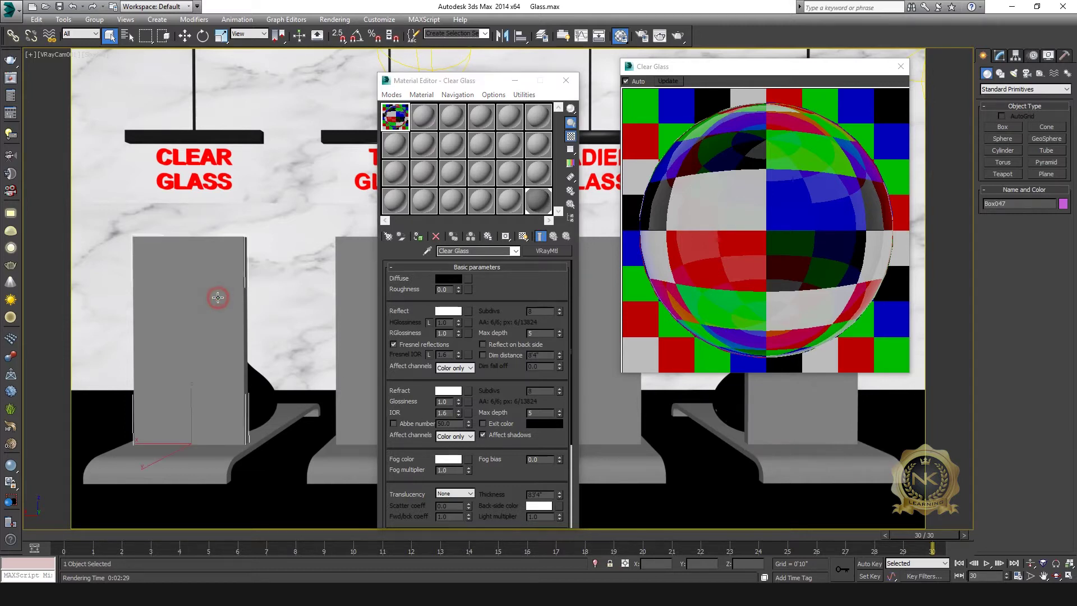
pyautogui.click(420, 237)
pyautogui.click(287, 415)
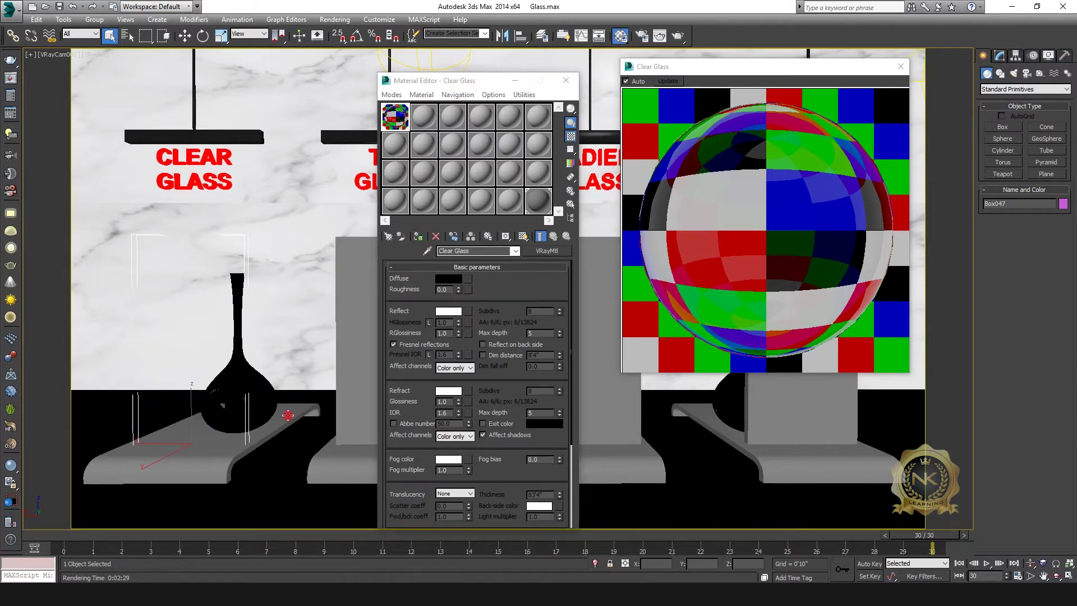
pyautogui.click(418, 237)
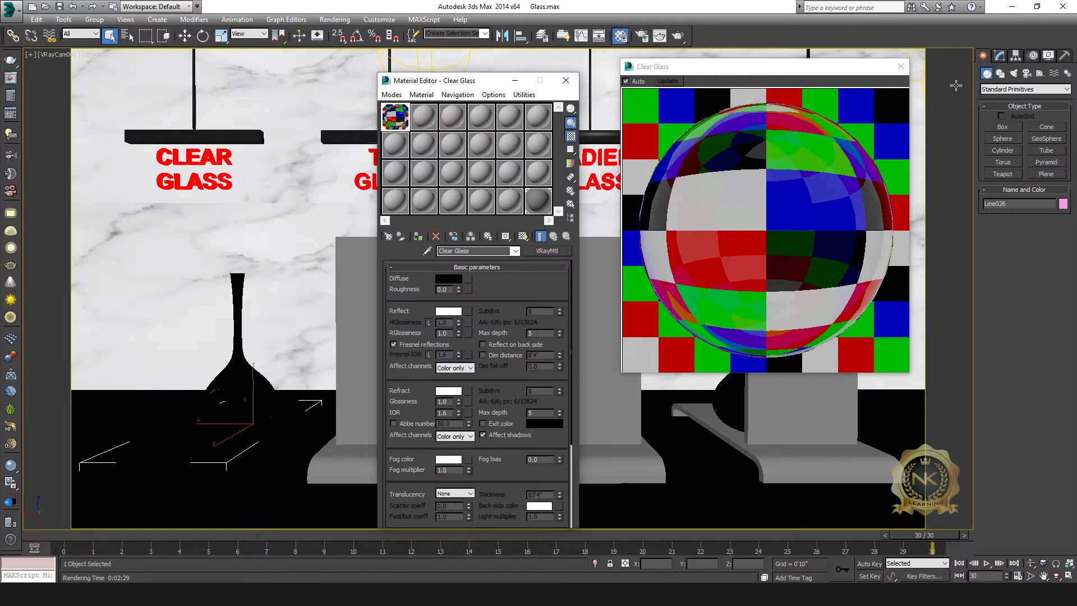
pyautogui.click(900, 66)
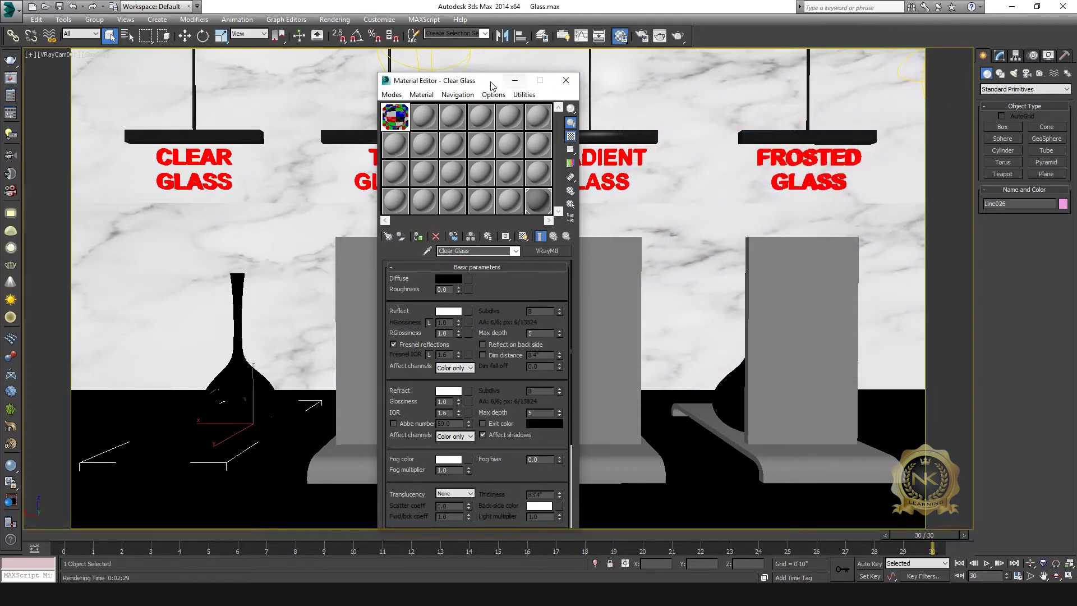
pyautogui.moveTo(477, 83); pyautogui.dragTo(744, 71)
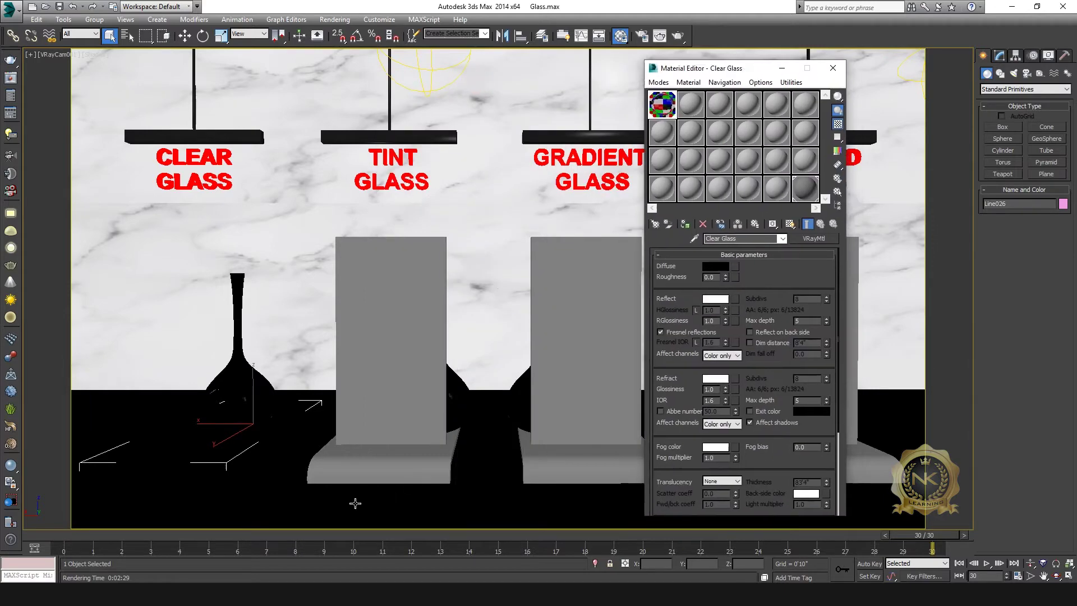
# Render only a region of the V-Ray frame buffer enclosing the CLEAR GLASS sign, panel, vase and stand.
pyautogui.click(345, 594)
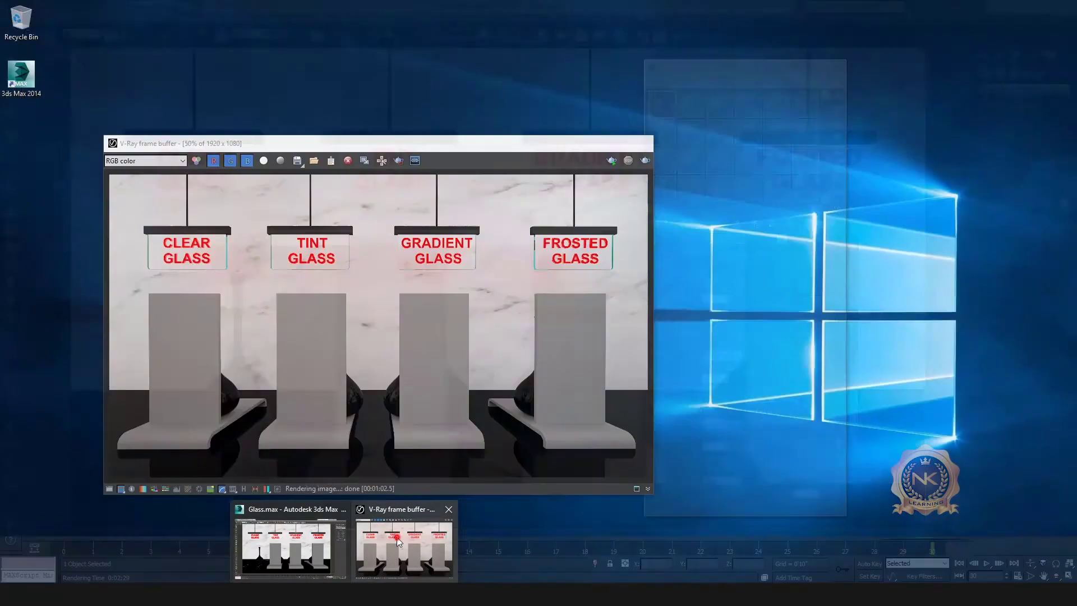
pyautogui.click(391, 534)
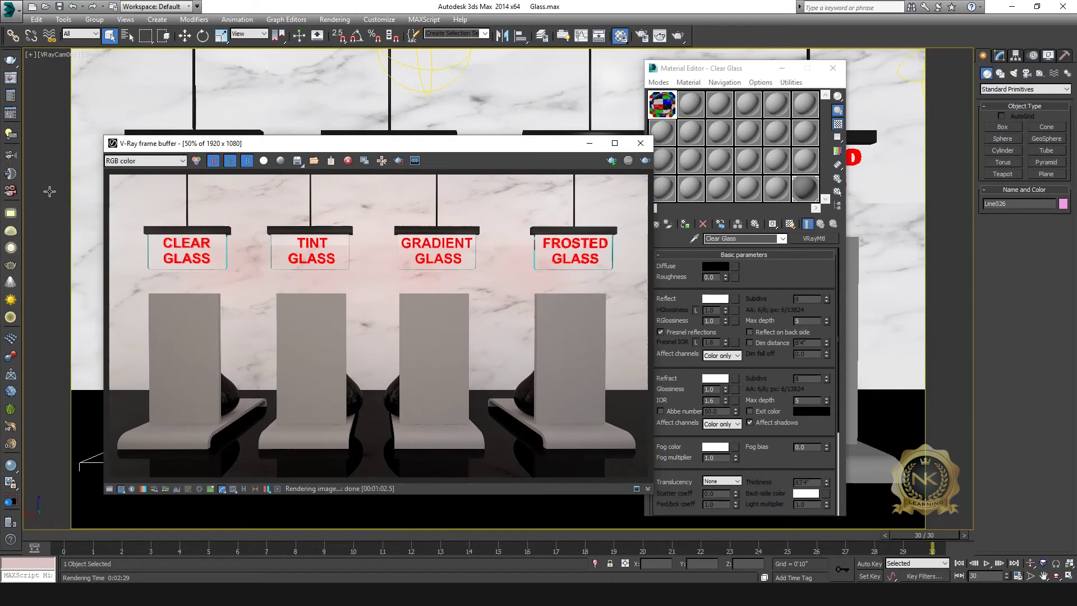
pyautogui.click(398, 160)
pyautogui.moveTo(134, 225); pyautogui.dragTo(257, 337)
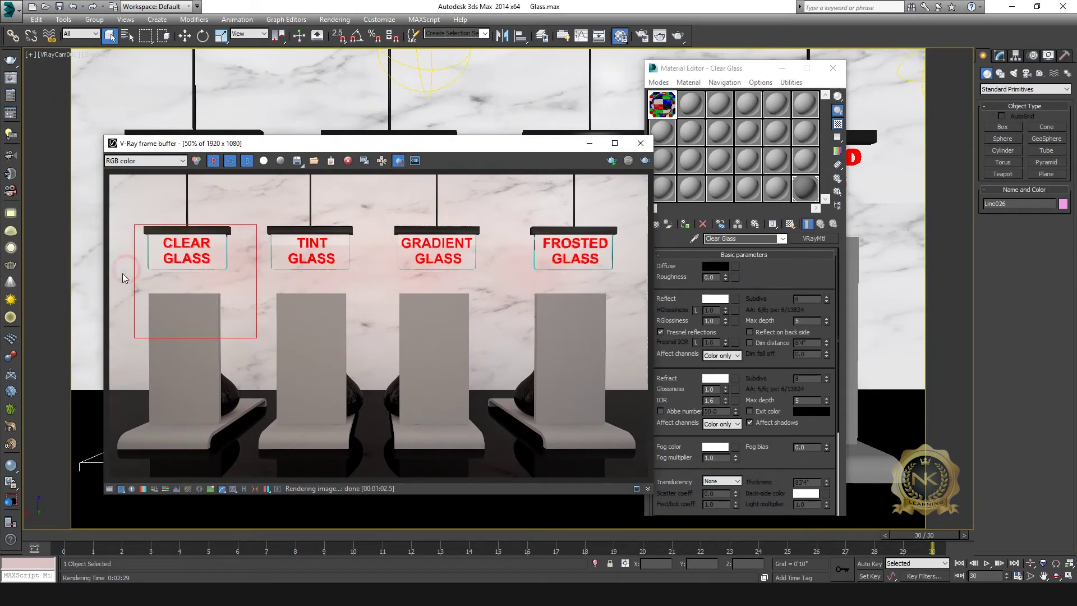
pyautogui.moveTo(127, 227); pyautogui.dragTo(273, 466)
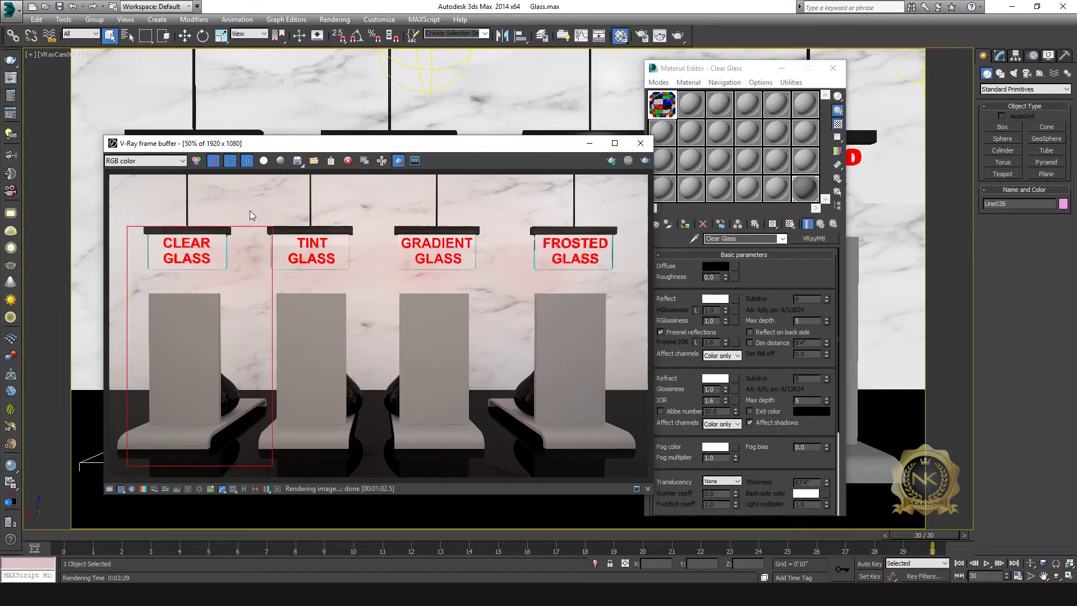
pyautogui.moveTo(267, 227); pyautogui.dragTo(108, 461)
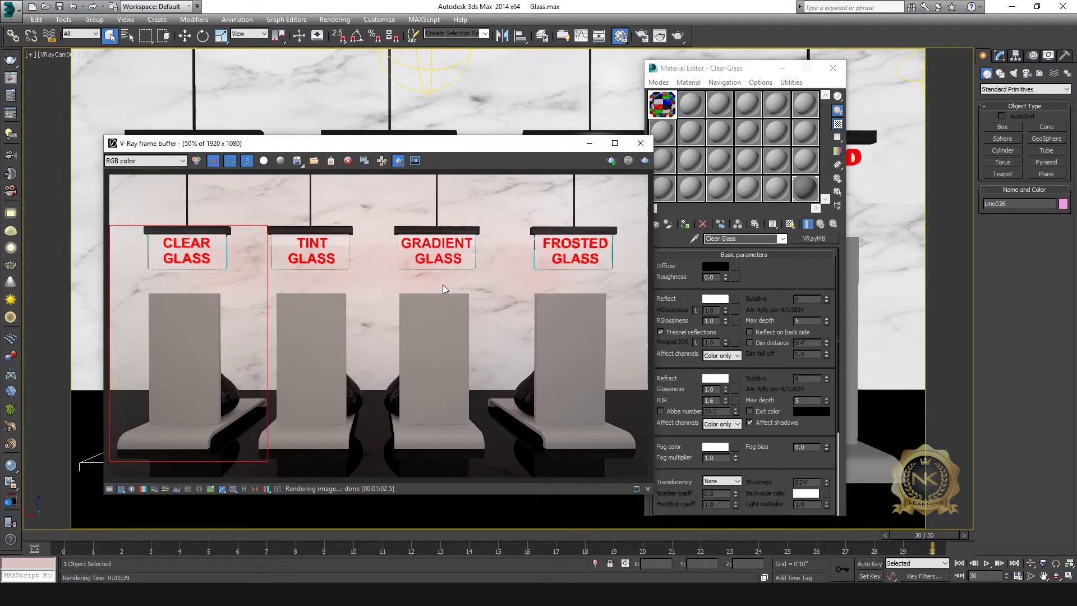
pyautogui.click(645, 161)
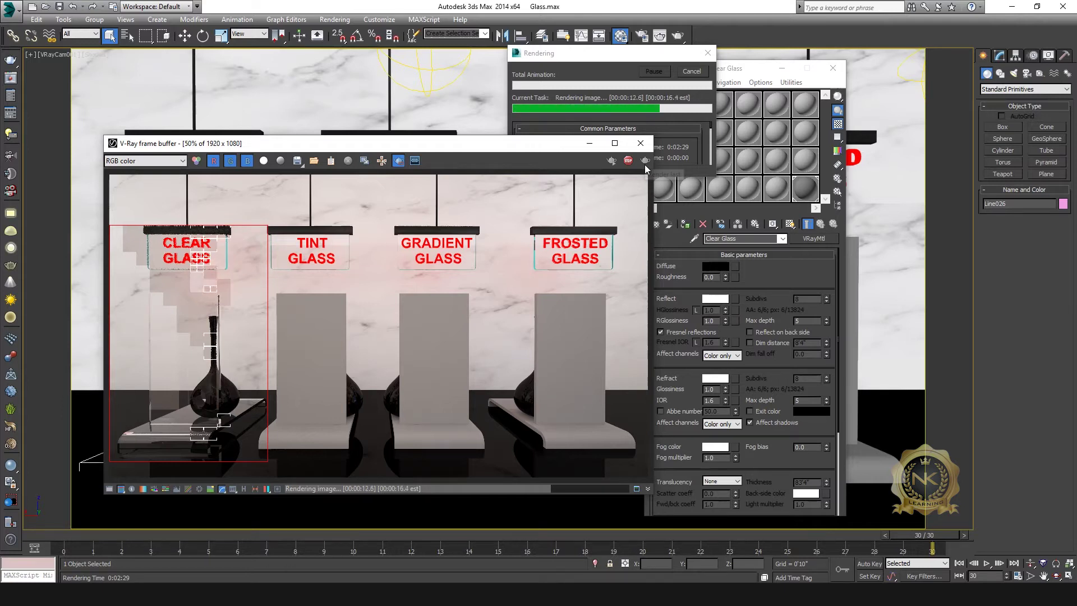
# Examine the rendered clear glass panel and stand at 100% in the maximized frame buffer.
pyautogui.click(615, 144)
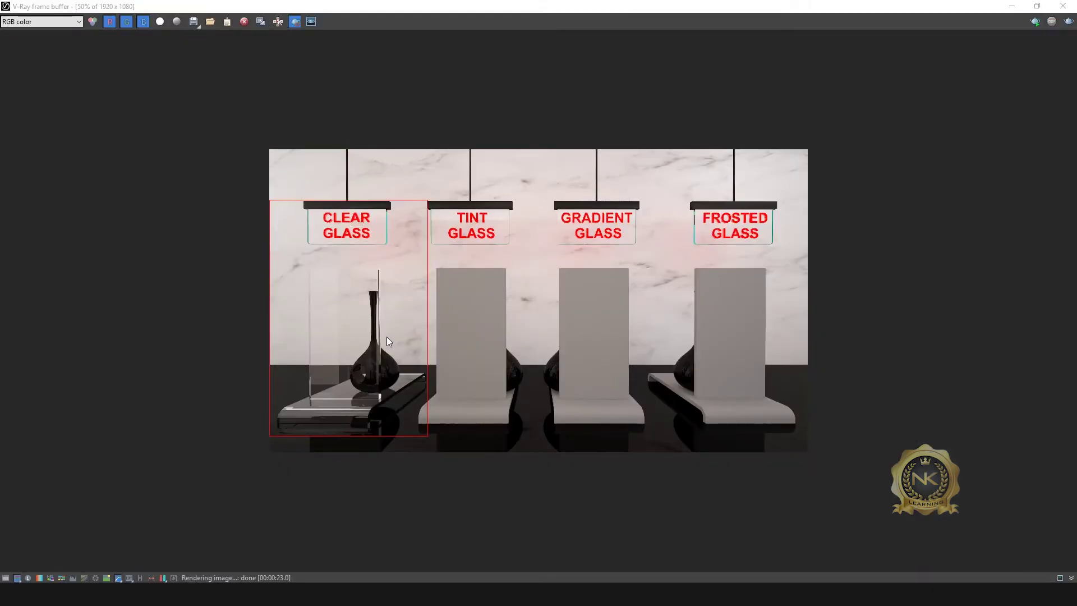
pyautogui.click(422, 365)
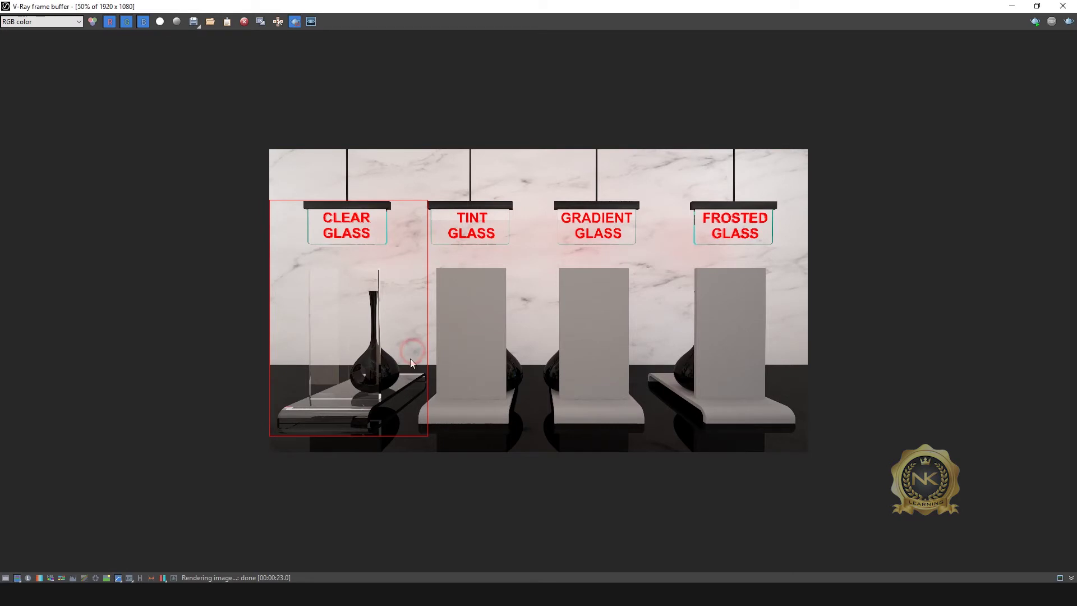
pyautogui.scroll(3, 410, 360)
pyautogui.scroll(-2, 408, 363)
pyautogui.scroll(-1, 405, 365)
pyautogui.scroll(1, 400, 365)
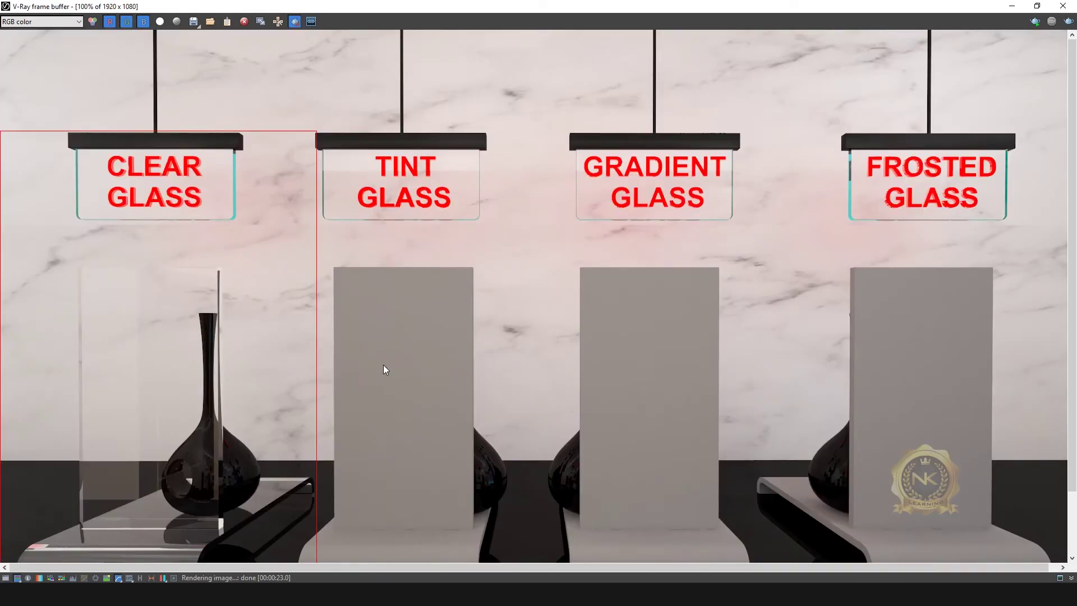
pyautogui.moveTo(288, 395); pyautogui.dragTo(329, 344)
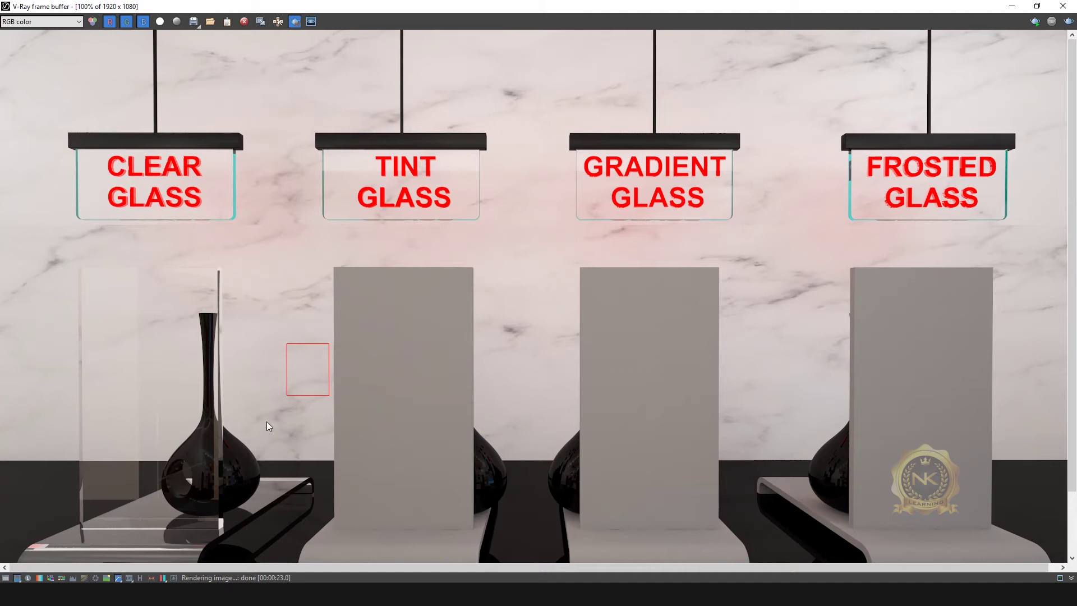
pyautogui.moveTo(271, 416); pyautogui.dragTo(316, 329, button='middle')
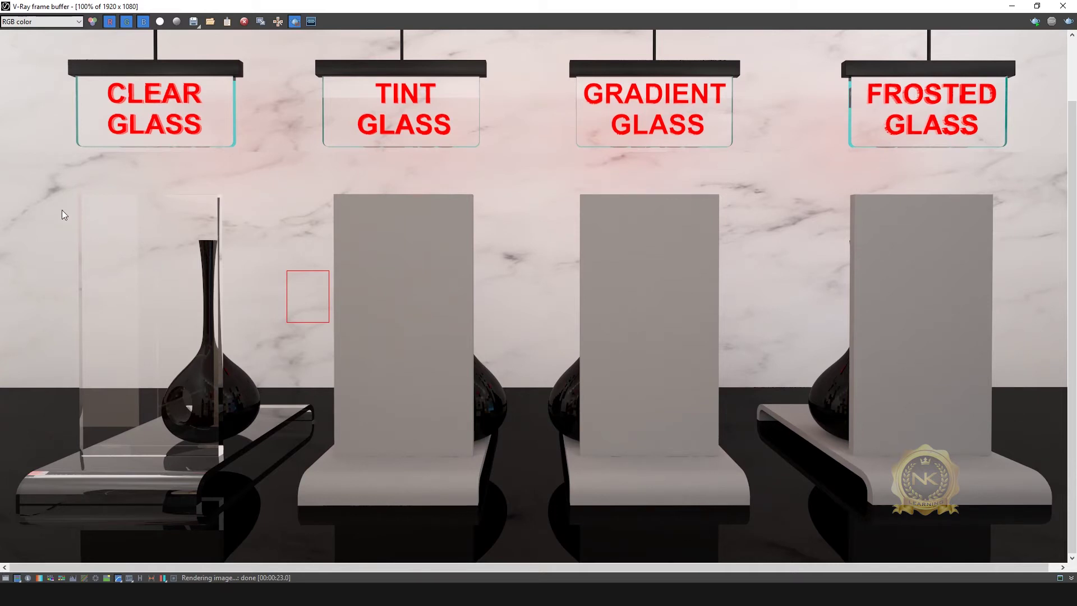
# Inspect the rendered clear glass around the vase base and stand at 200%, return to 50% and put the frame buffer away.
pyautogui.moveTo(219, 419)
pyautogui.mouseDown()
pyautogui.moveTo(311, 304)
pyautogui.moveTo(306, 327)
pyautogui.mouseUp()
pyautogui.moveTo(322, 413); pyautogui.dragTo(443, 241, button='middle')
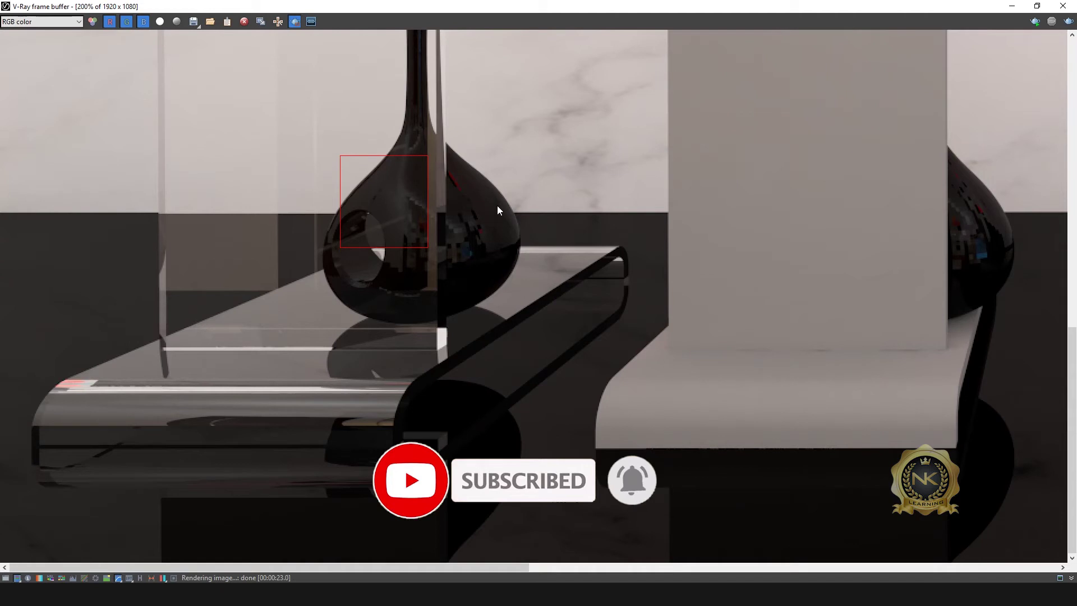
pyautogui.moveTo(497, 207); pyautogui.dragTo(440, 371, button='middle')
pyautogui.scroll(-2, 445, 310)
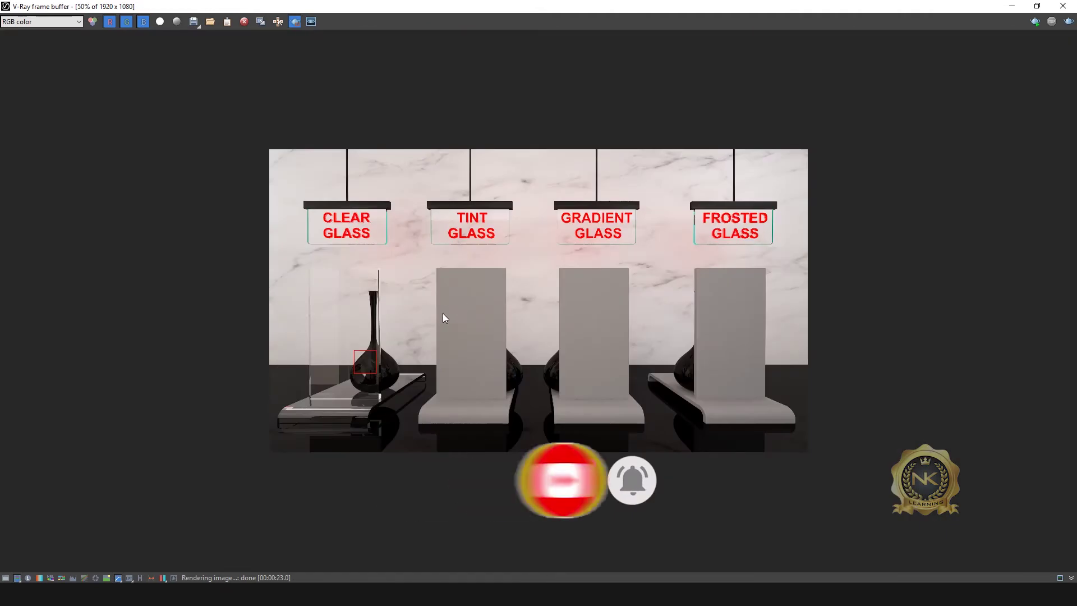
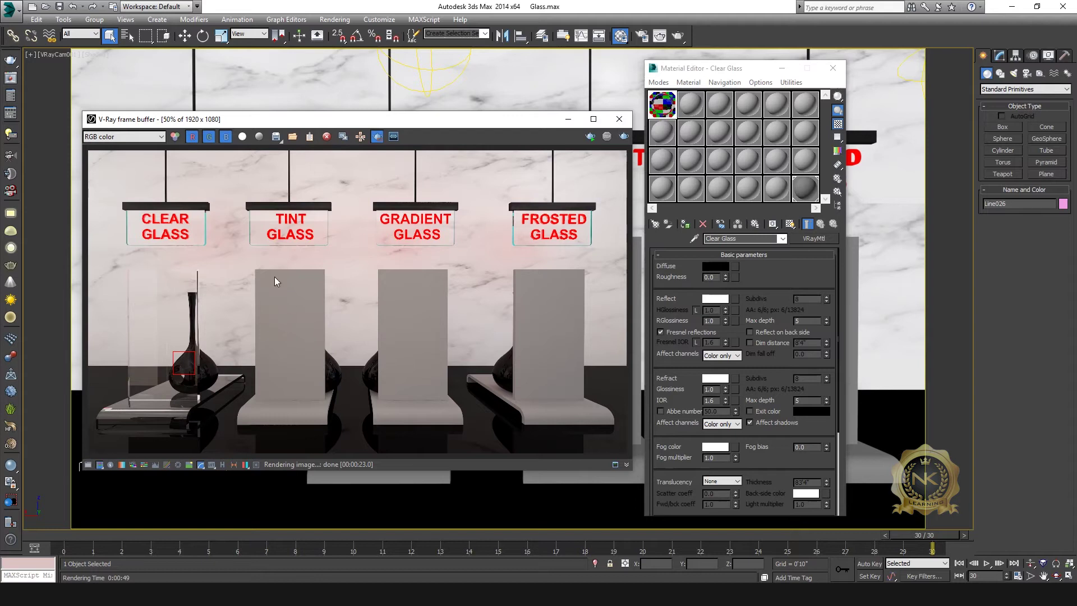
pyautogui.click(572, 119)
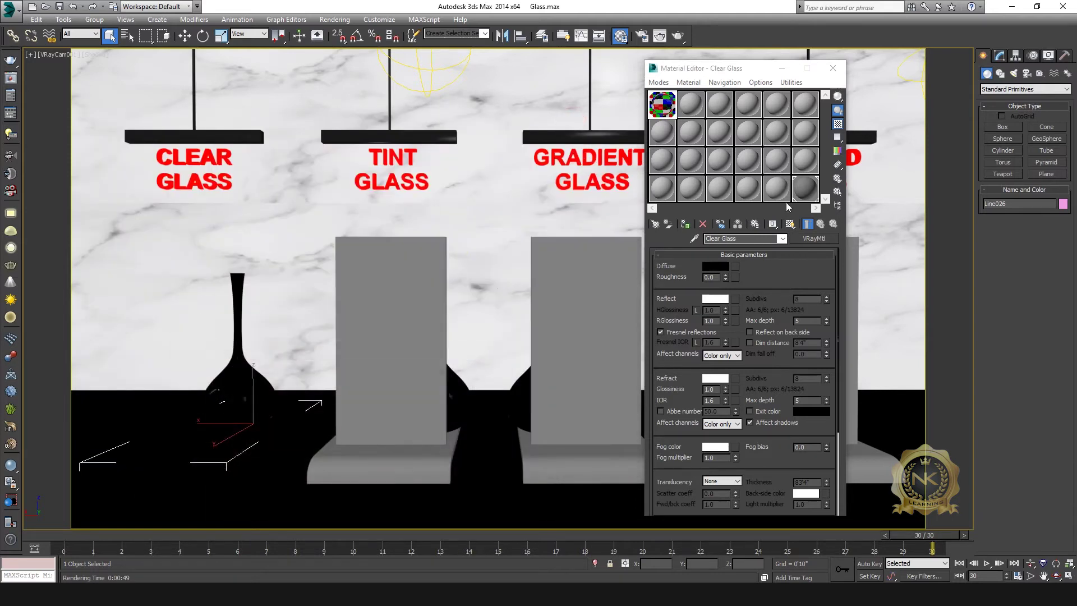
# Turn the second material sample into a VRayMtl and name it Tint Glass.
pyautogui.click(703, 108)
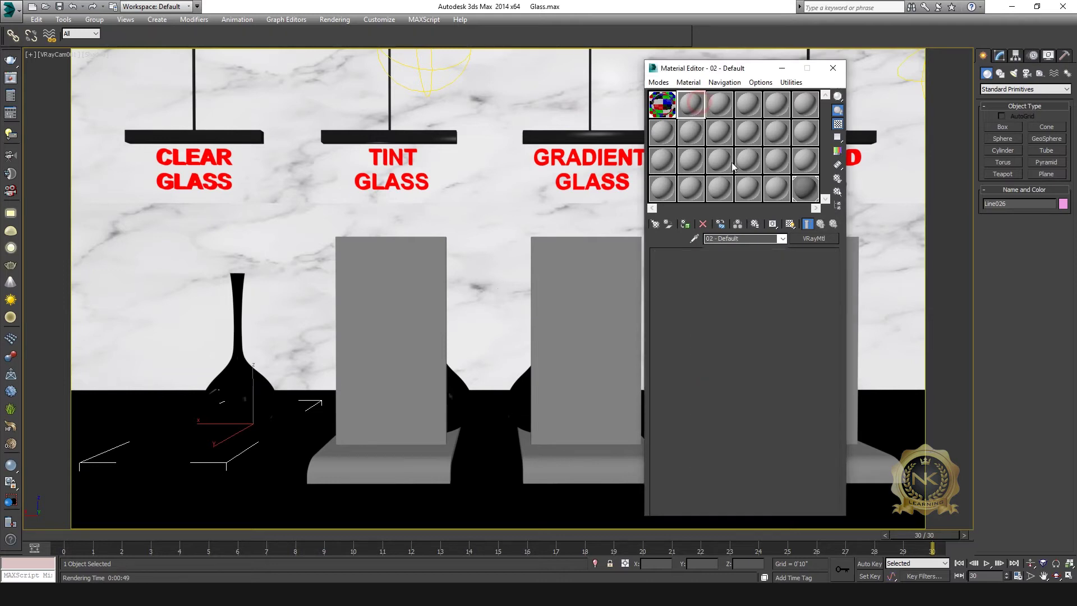
pyautogui.click(822, 239)
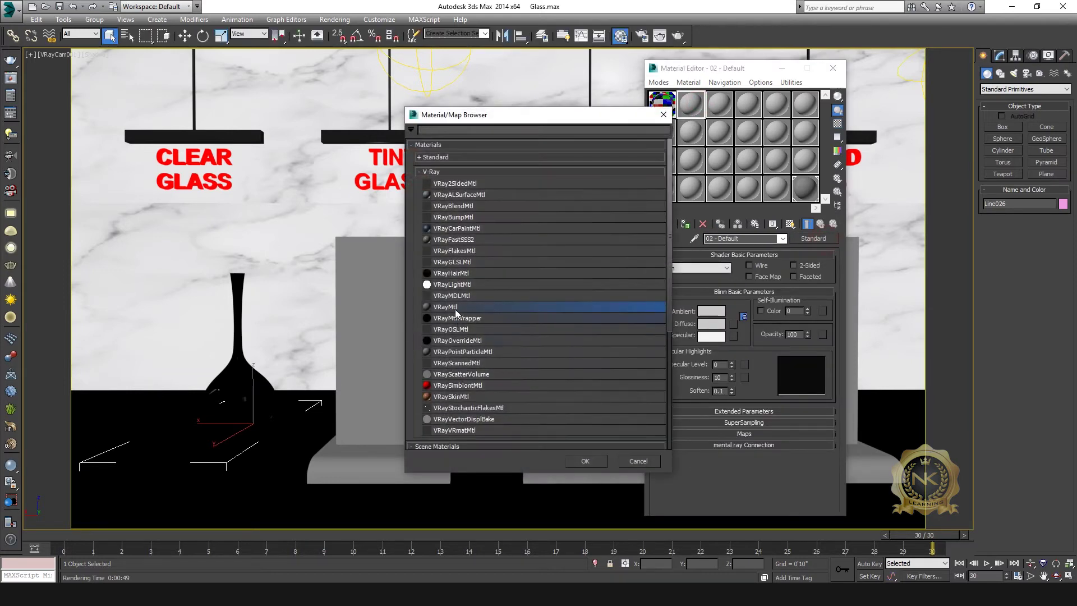
pyautogui.doubleClick(456, 309)
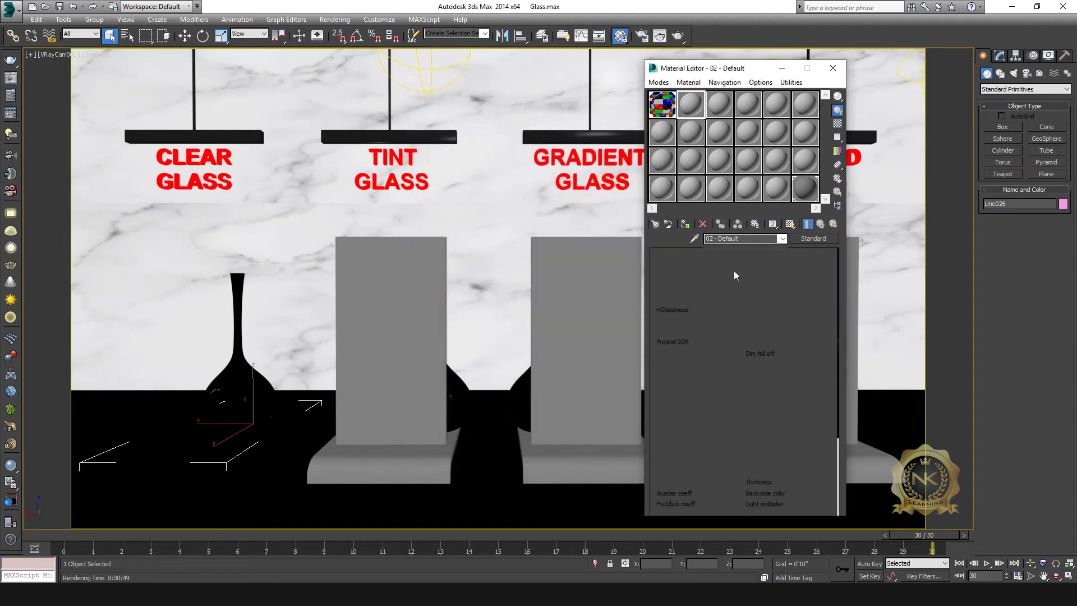
pyautogui.click(723, 239)
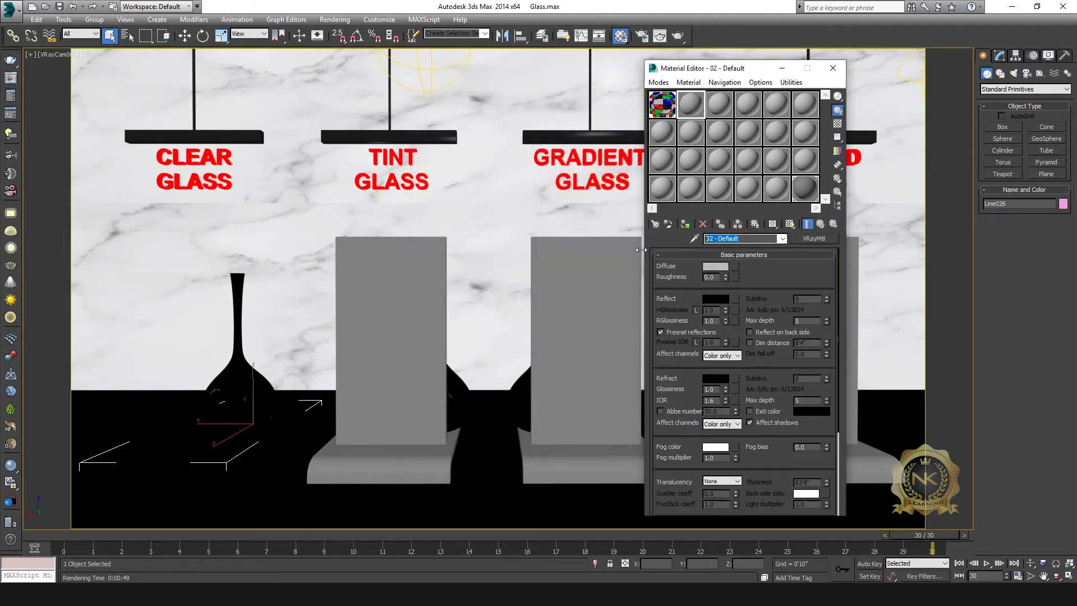
pyautogui.write('Tint Glass')
# Set the Tint Glass diffuse color to black and its reflection color to pure white (255).
pyautogui.click(719, 267)
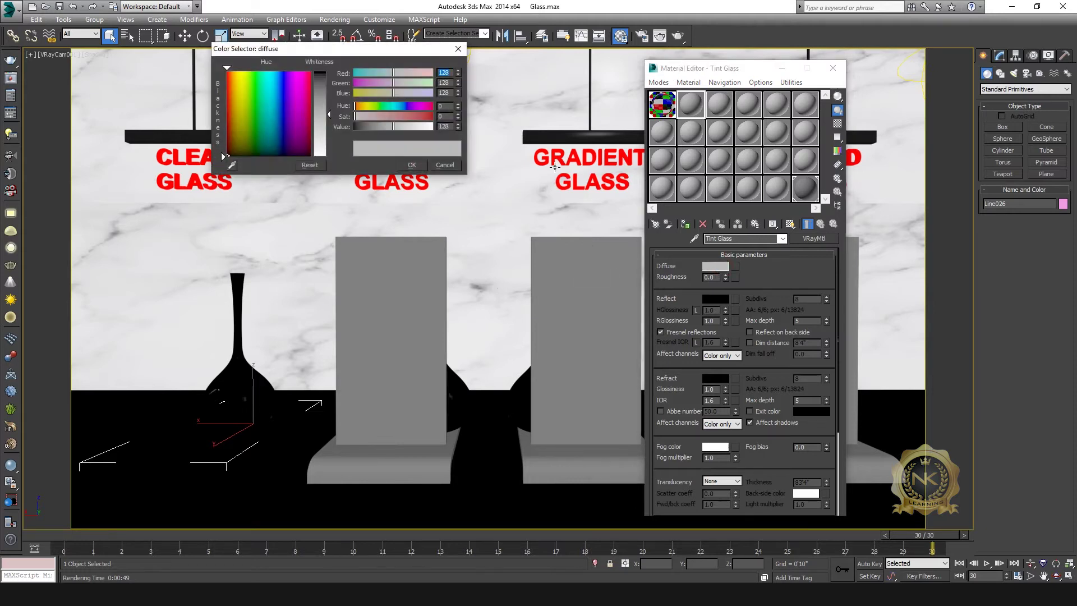
pyautogui.moveTo(329, 116); pyautogui.dragTo(329, 72)
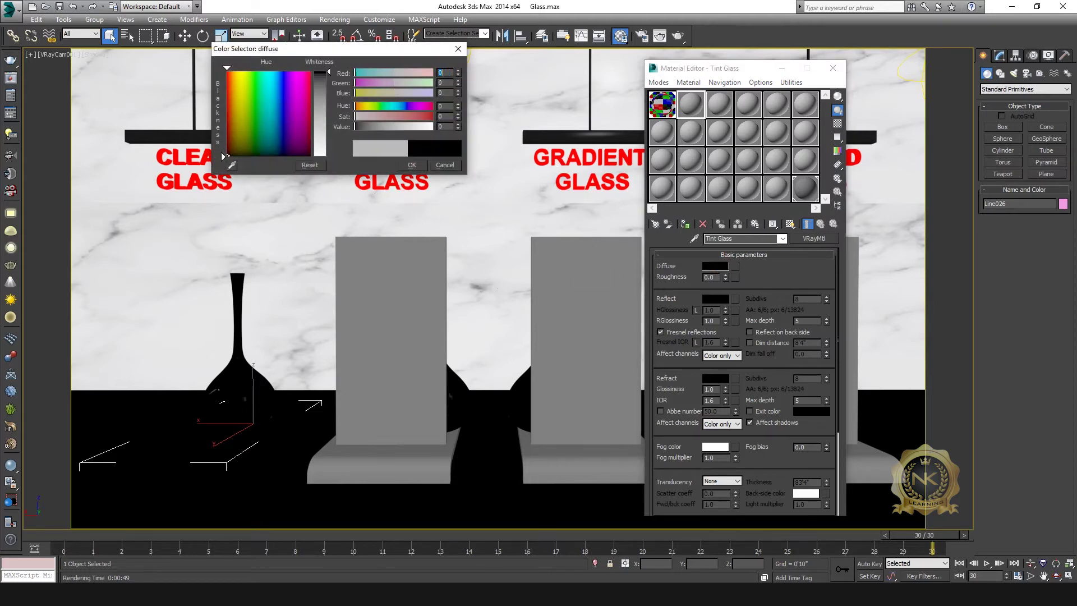
pyautogui.click(411, 165)
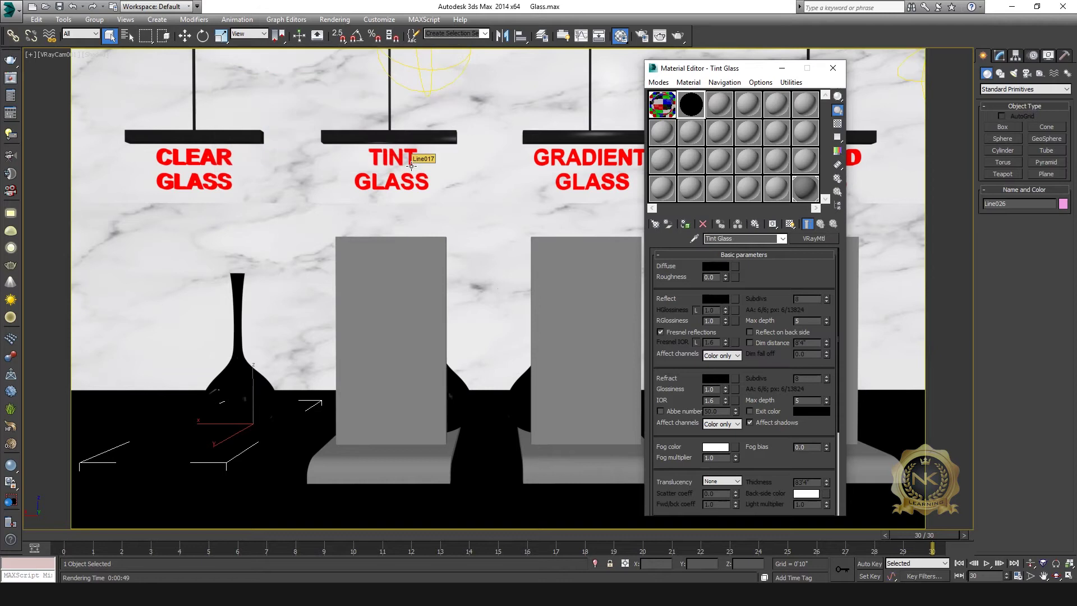
pyautogui.click(716, 300)
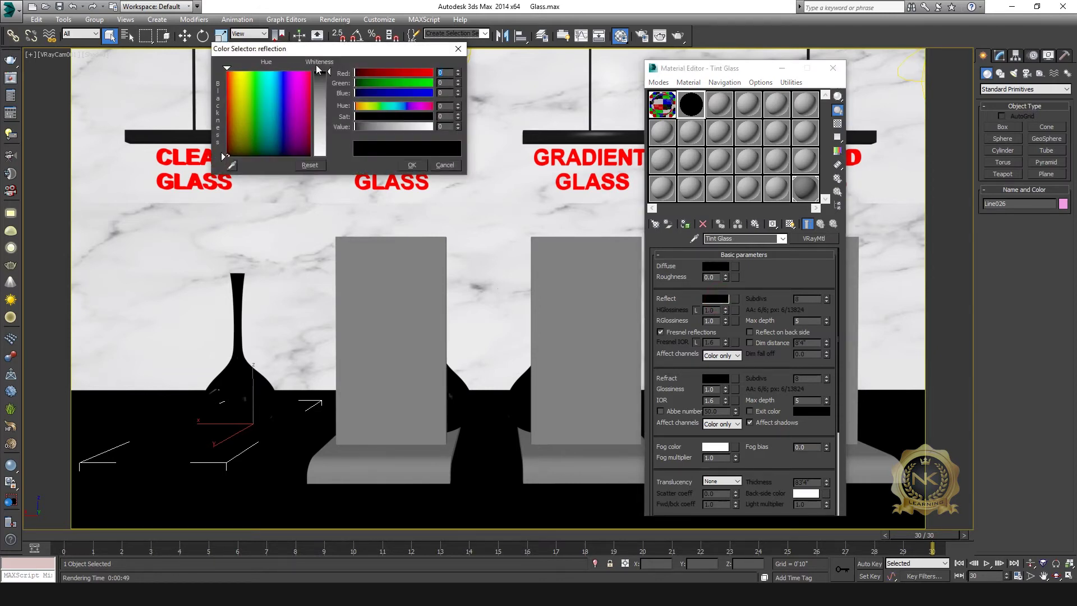
pyautogui.moveTo(329, 69); pyautogui.dragTo(330, 157)
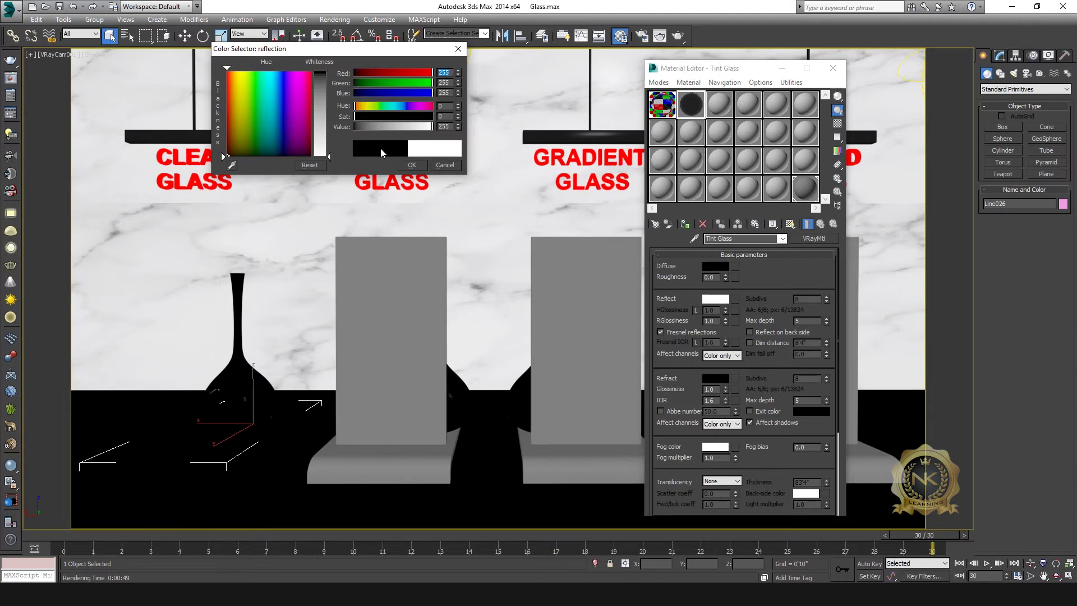
pyautogui.click(453, 127)
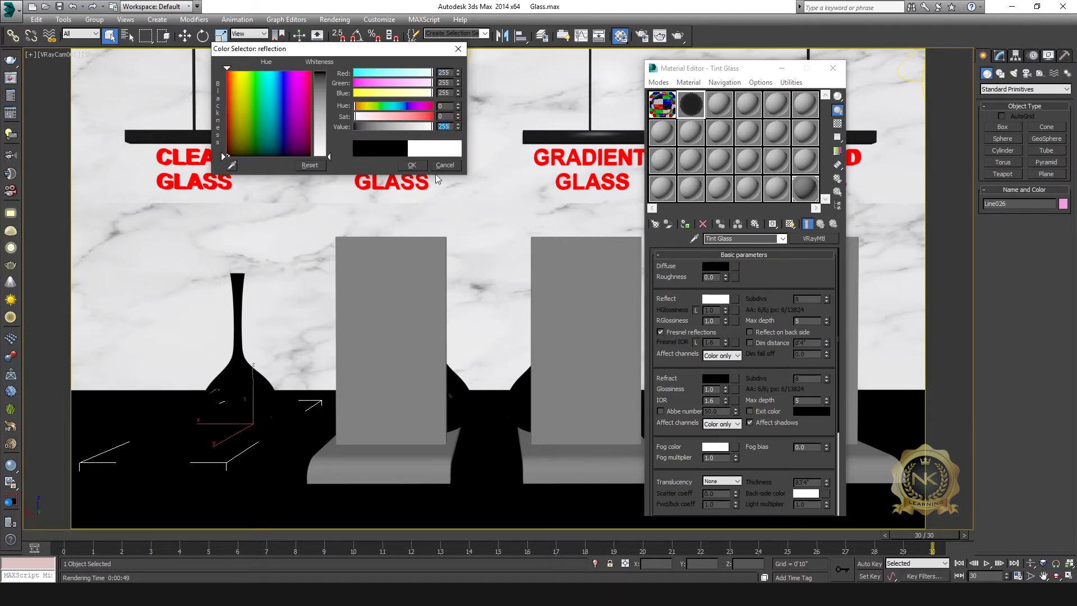
pyautogui.click(418, 166)
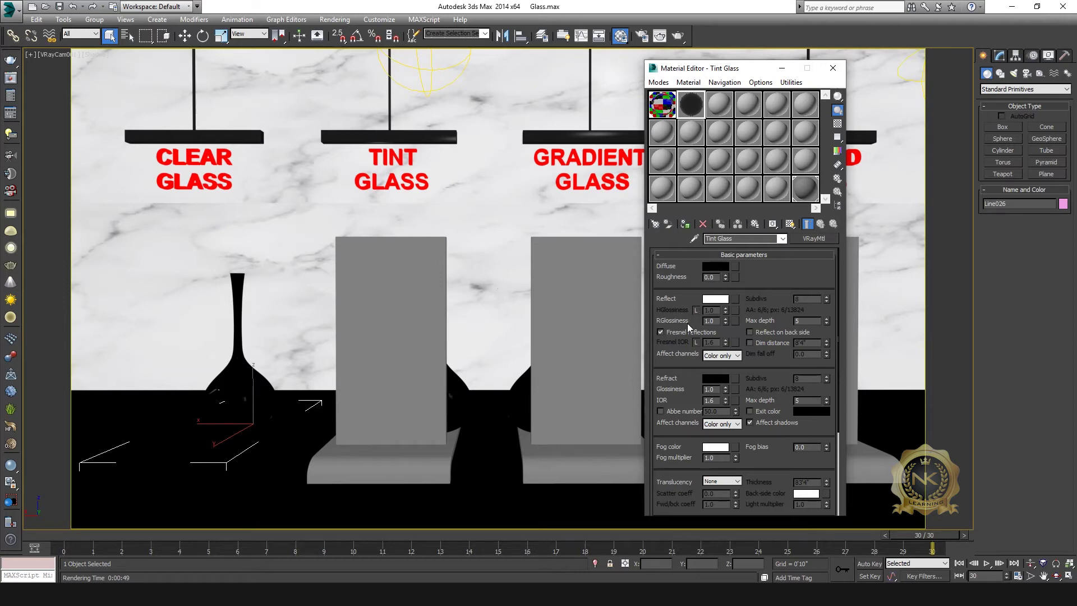
# Set the Tint Glass RGlossiness to 0.9 and show its sample in an enlarged preview with a checkered background.
pyautogui.moveTo(689, 324); pyautogui.dragTo(687, 321)
pyautogui.write('.9')
pyautogui.click(838, 123)
pyautogui.doubleClick(692, 105)
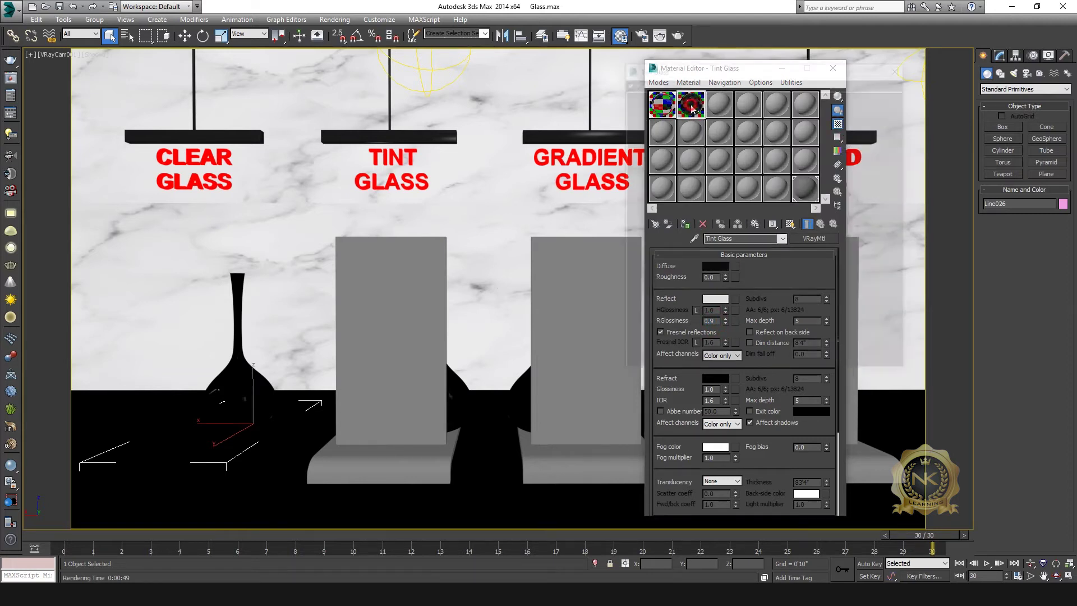
pyautogui.moveTo(714, 73); pyautogui.dragTo(321, 69)
pyautogui.doubleClick(709, 320)
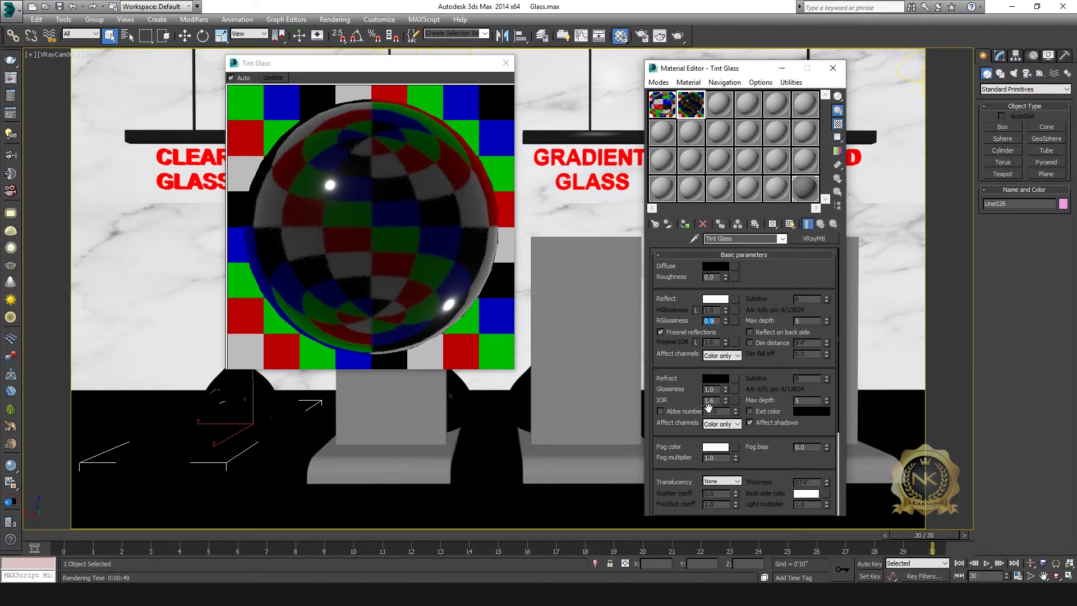
# Set the Tint Glass refraction color to pure white (255).
pyautogui.click(716, 377)
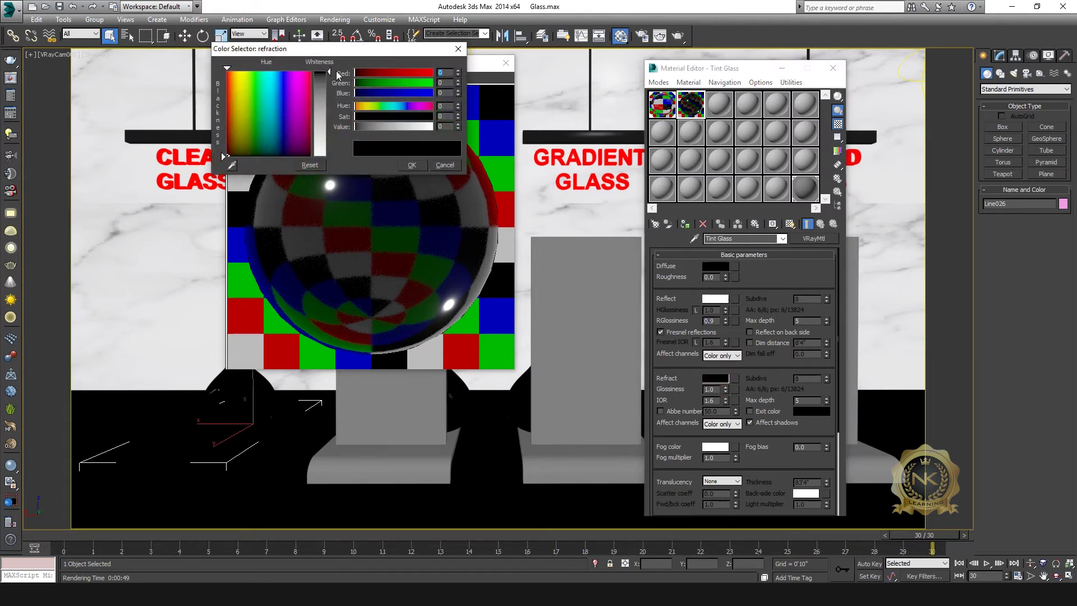
pyautogui.moveTo(329, 73); pyautogui.dragTo(329, 157)
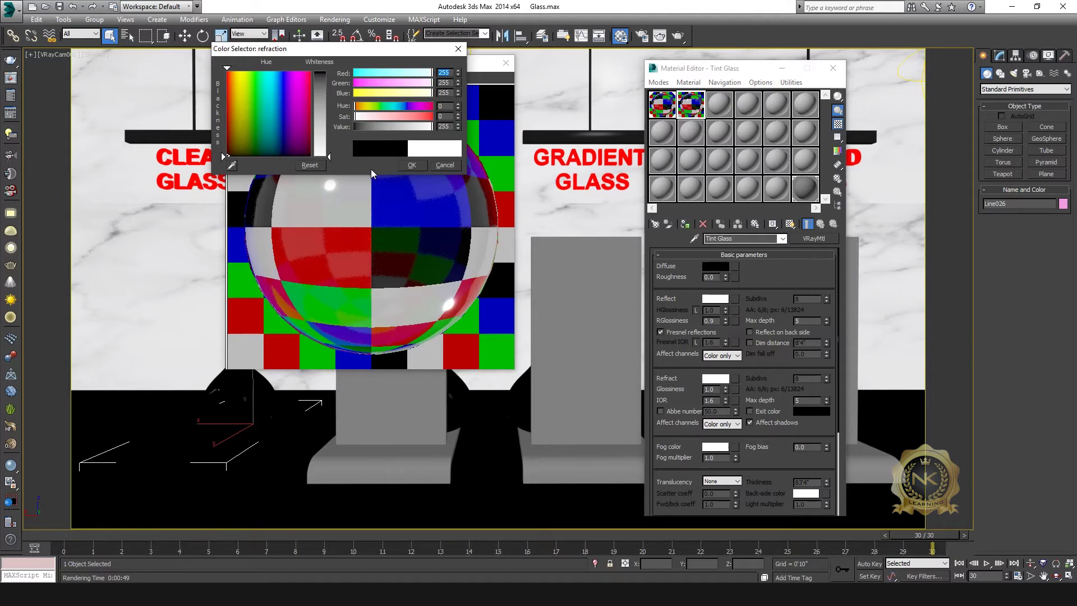
pyautogui.click(411, 166)
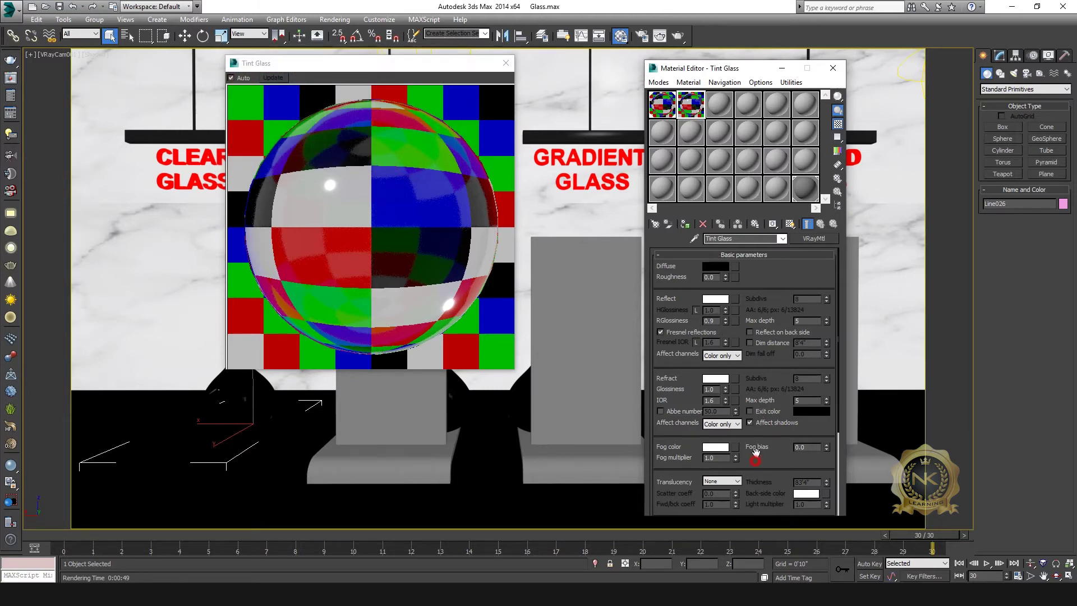
# Set the Tint Glass fog color to a light blue with red 0, green 204 and blue 255.
pyautogui.moveTo(755, 459); pyautogui.dragTo(760, 422)
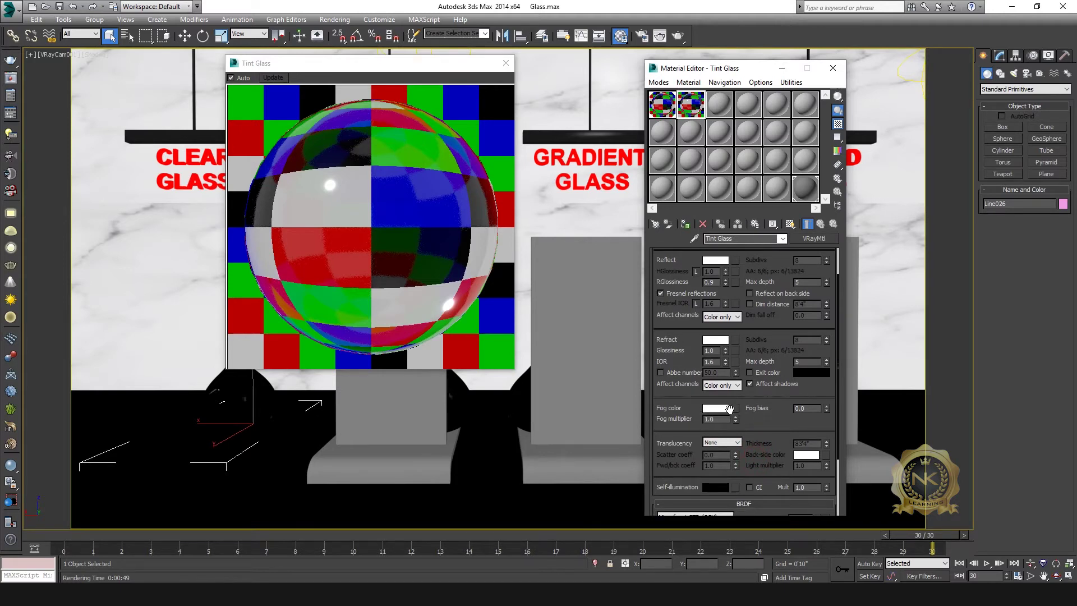
pyautogui.click(717, 409)
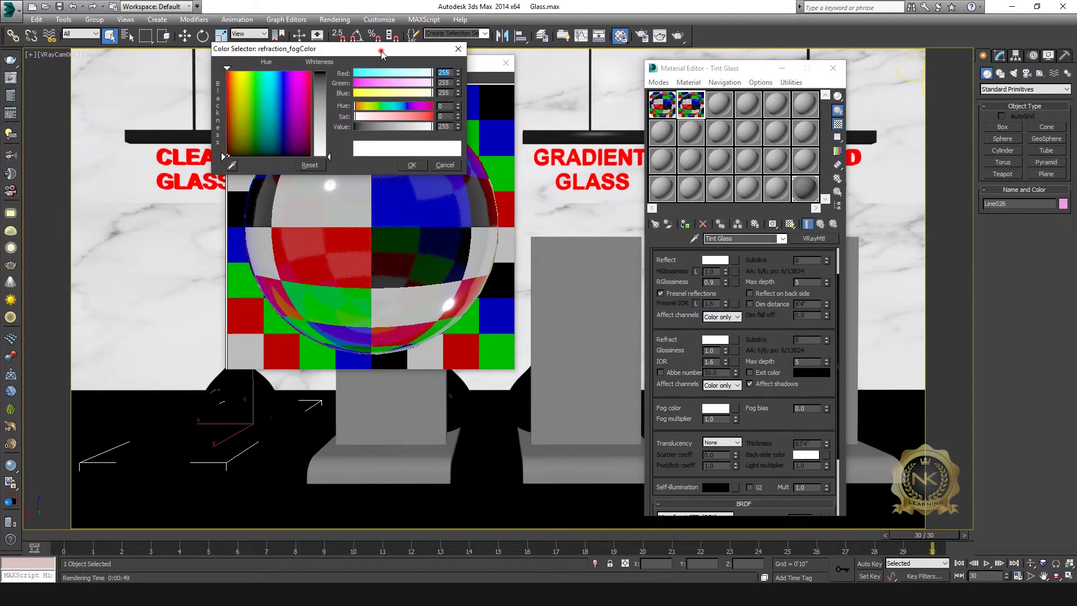
pyautogui.moveTo(381, 55); pyautogui.dragTo(470, 70)
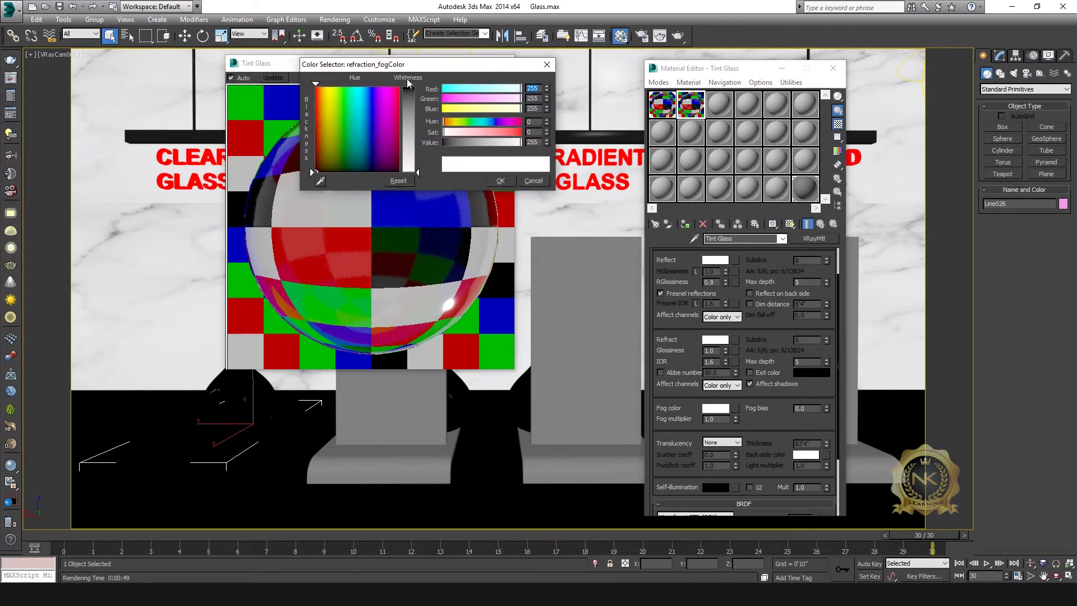
pyautogui.moveTo(427, 64); pyautogui.dragTo(482, 73)
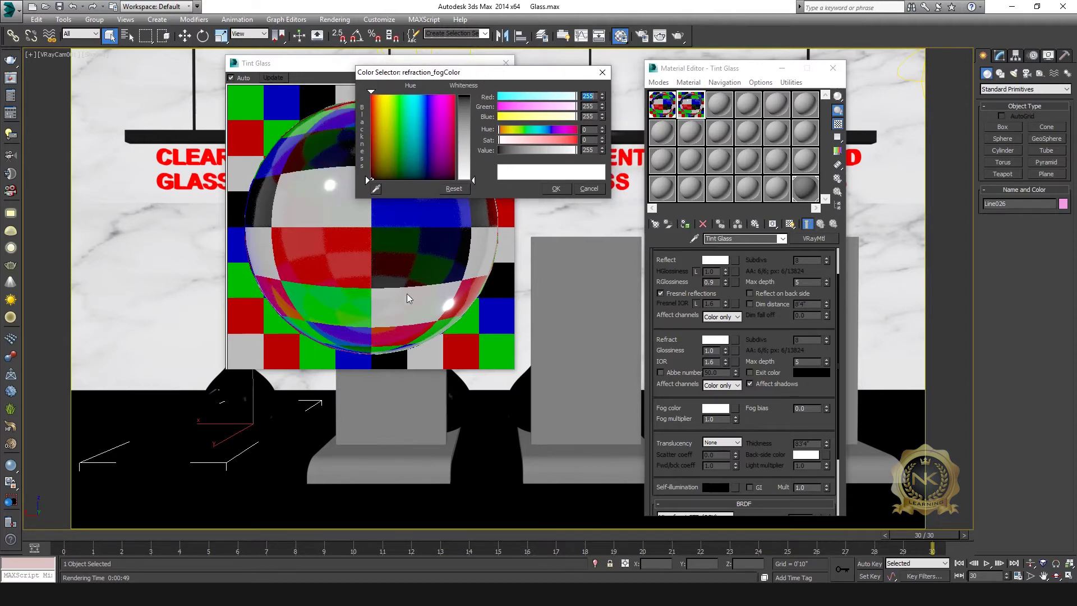
pyautogui.write('0')
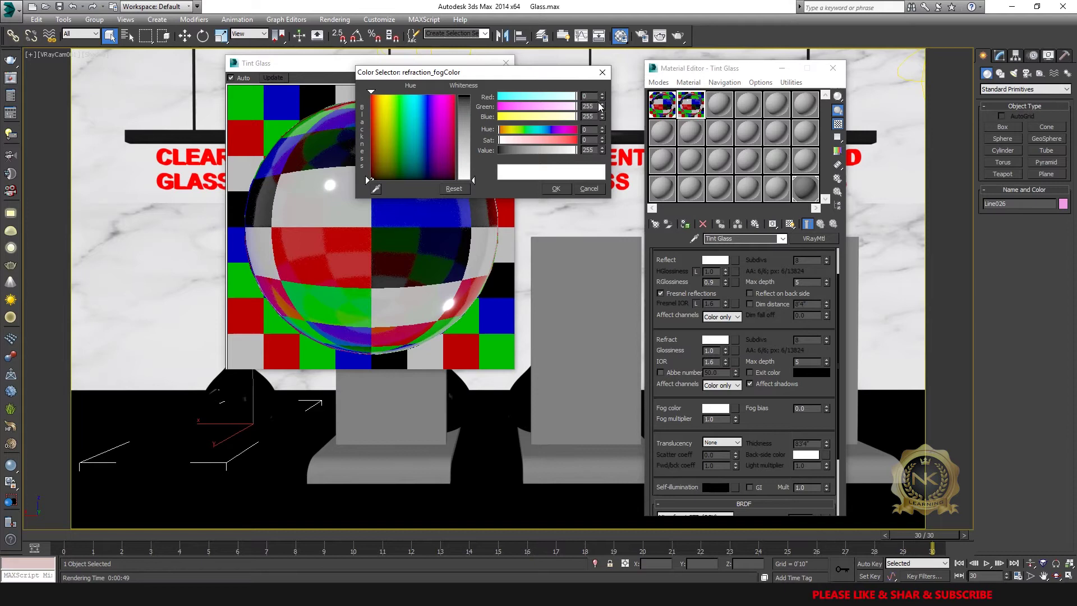
pyautogui.moveTo(600, 106); pyautogui.dragTo(568, 117)
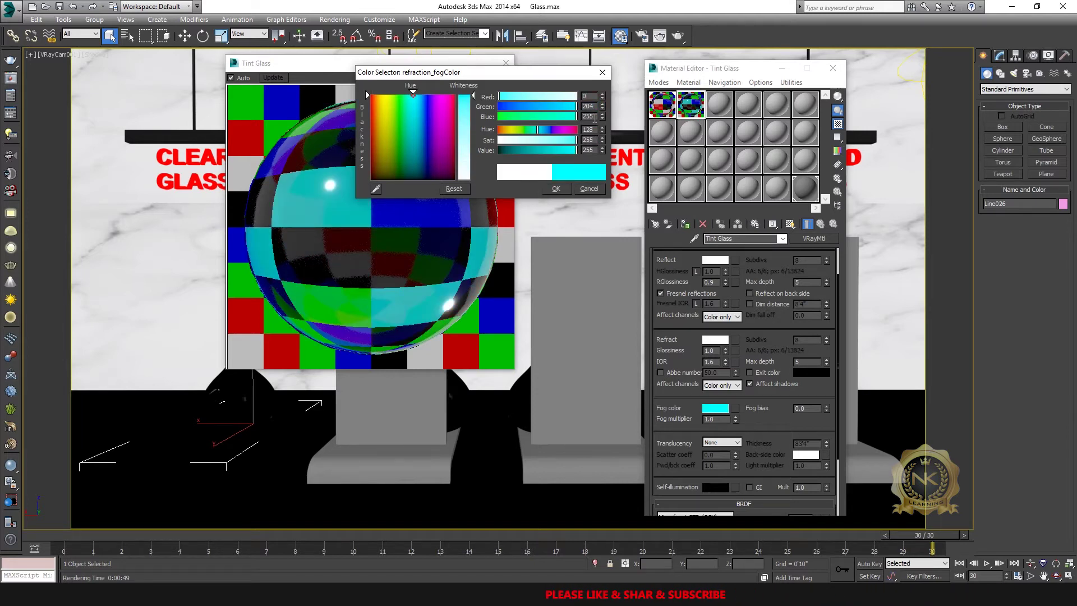
pyautogui.click(594, 118)
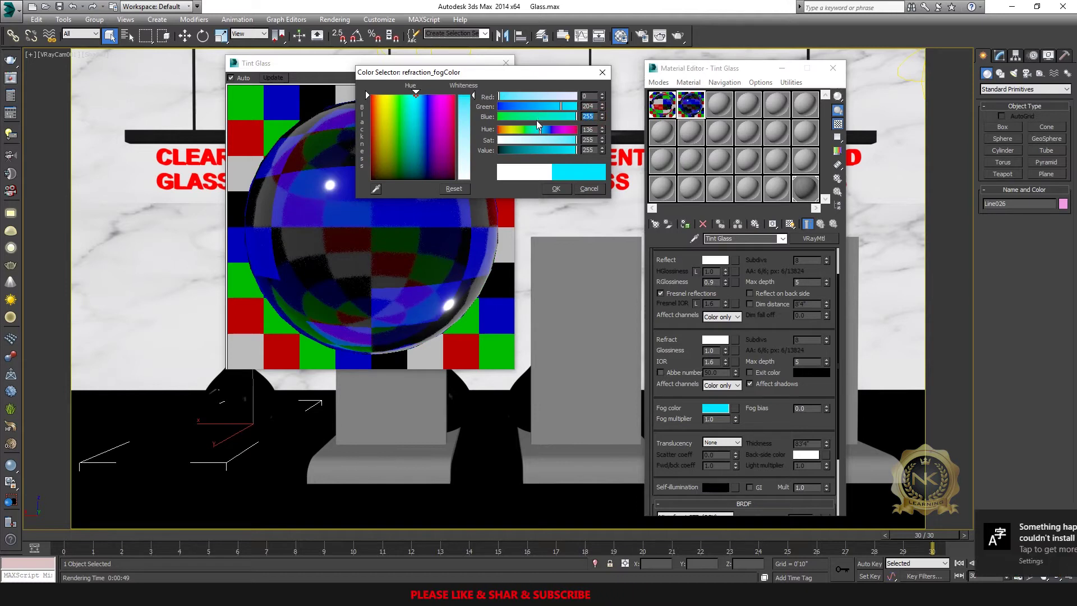
pyautogui.click(555, 188)
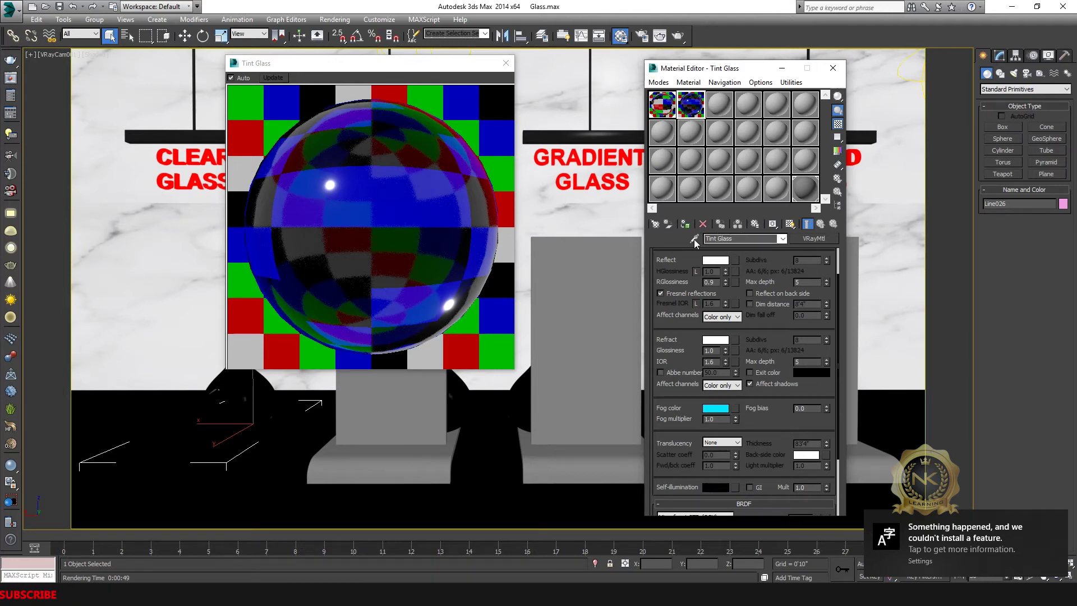
# Assign Tint Glass to the panel and stand below the TINT GLASS sign, enable its viewport display, and close the preview and material editor.
pyautogui.click(506, 63)
pyautogui.click(413, 293)
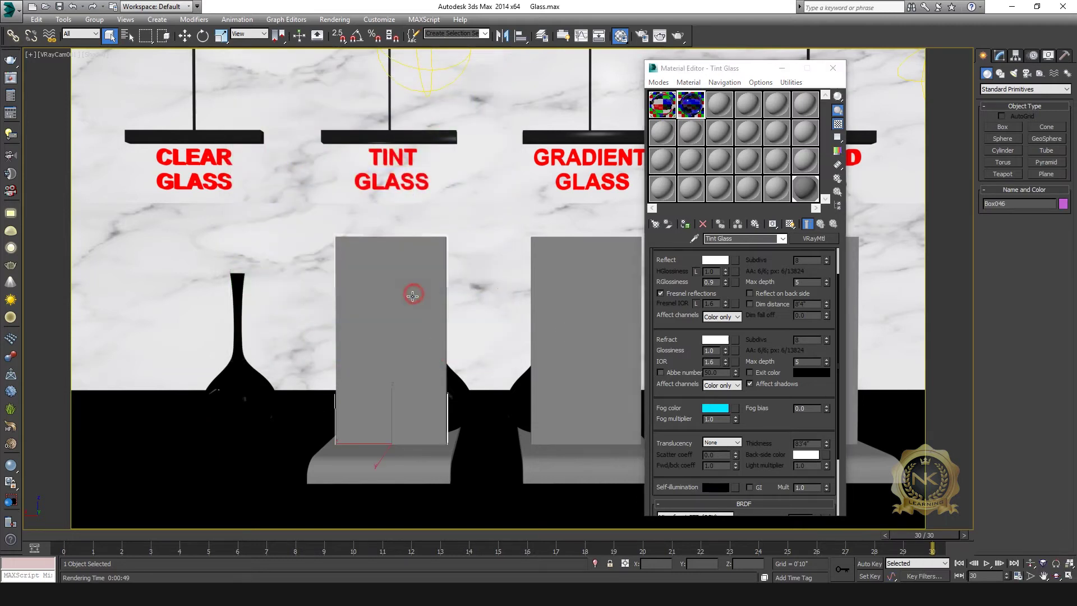
pyautogui.keyDown('ctrl'); pyautogui.click(409, 466); pyautogui.keyUp('ctrl')
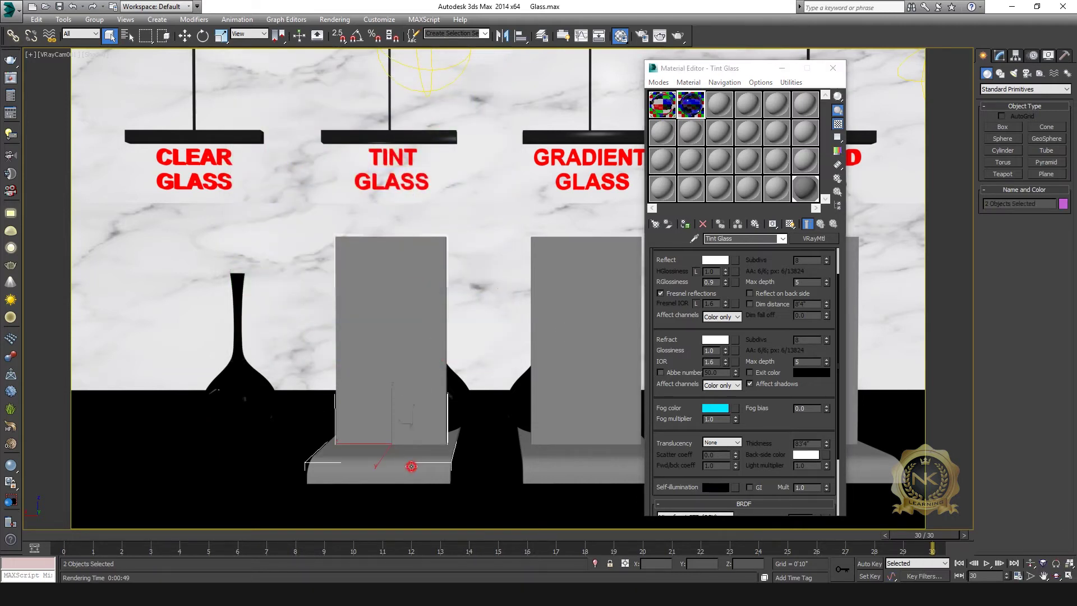
pyautogui.click(684, 225)
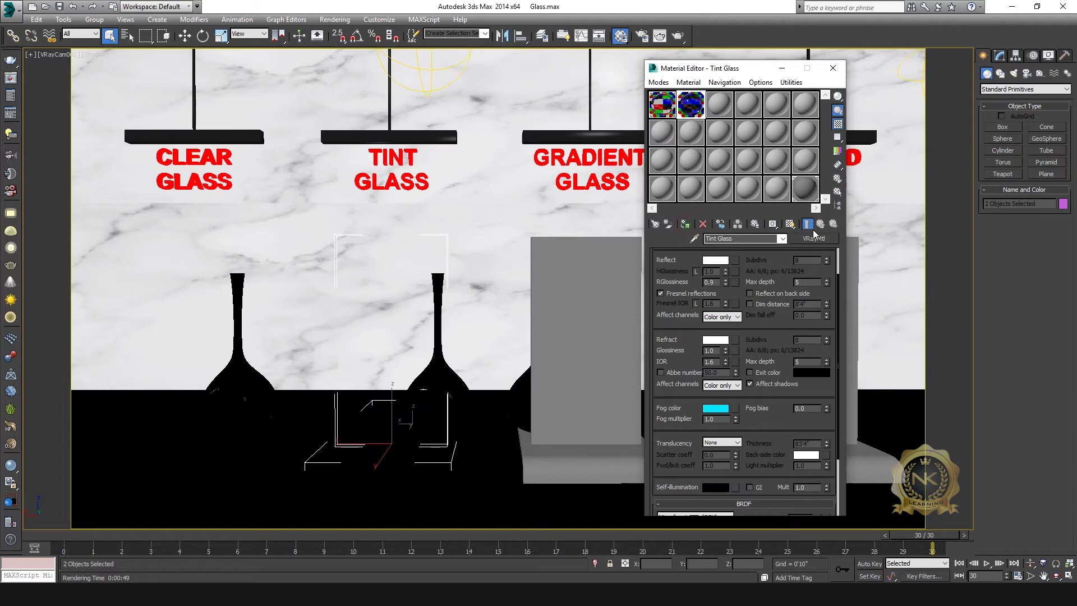
pyautogui.click(791, 225)
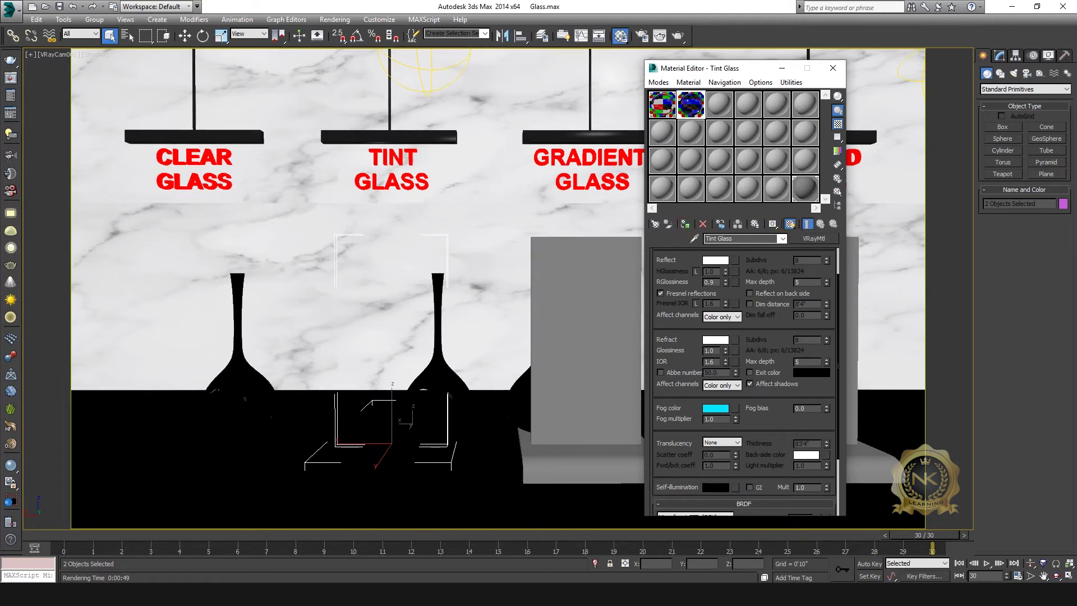
pyautogui.click(833, 68)
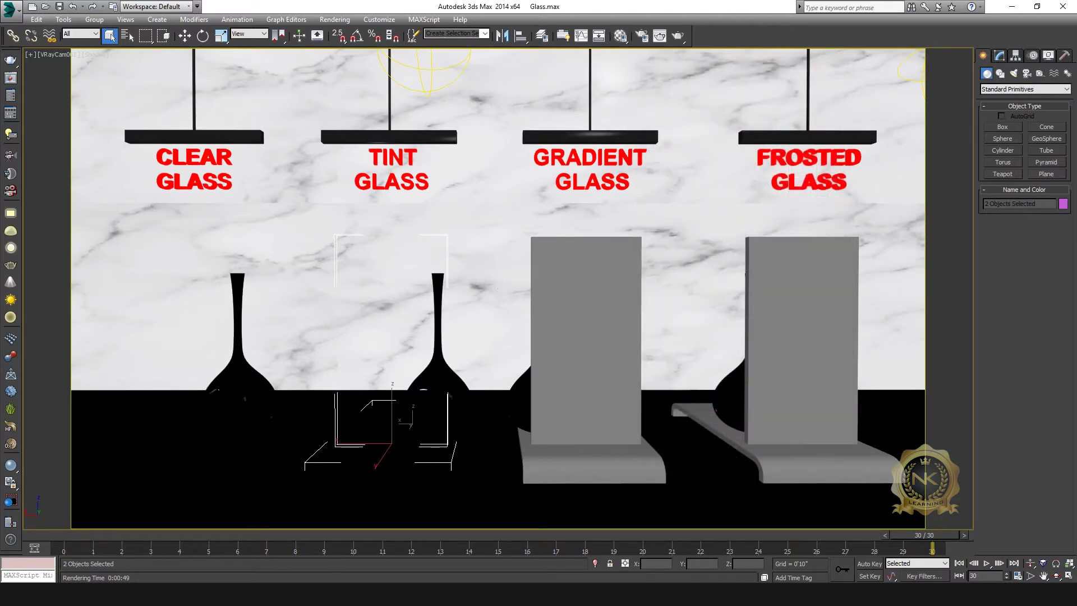
# Render a region around the tint glass panel and its stand in the V-Ray frame buffer.
pyautogui.click(405, 547)
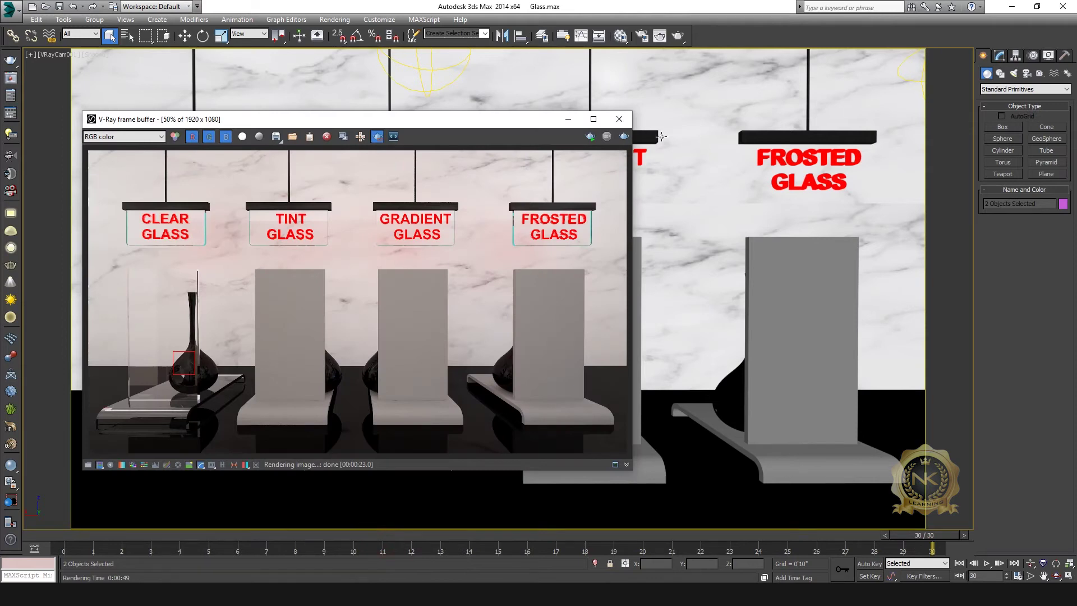
pyautogui.moveTo(420, 124); pyautogui.dragTo(631, 86)
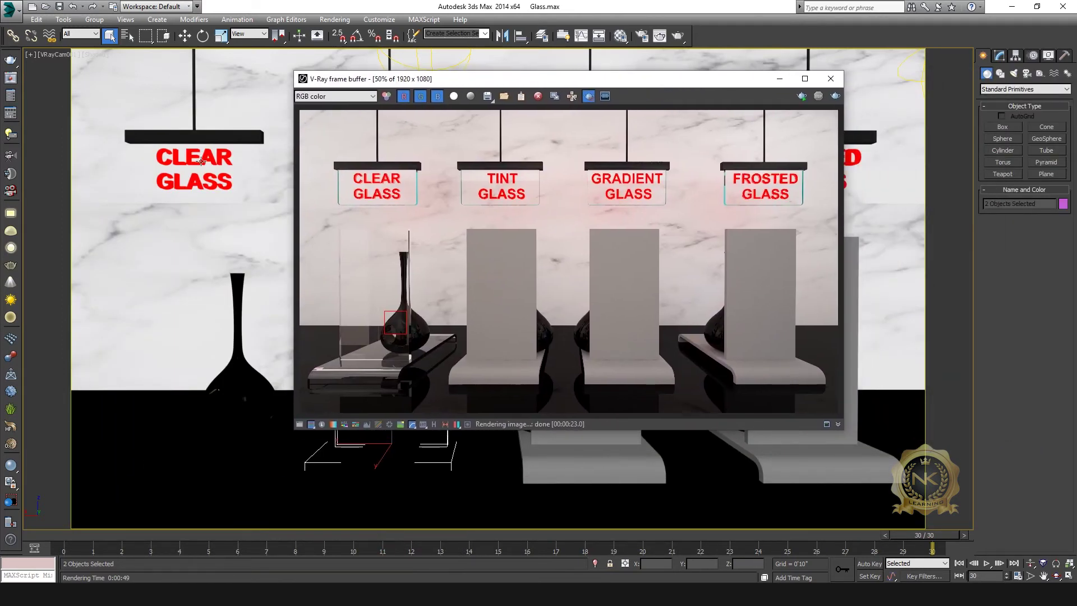
pyautogui.click(588, 96)
pyautogui.click(588, 96)
pyautogui.moveTo(560, 220); pyautogui.dragTo(441, 402)
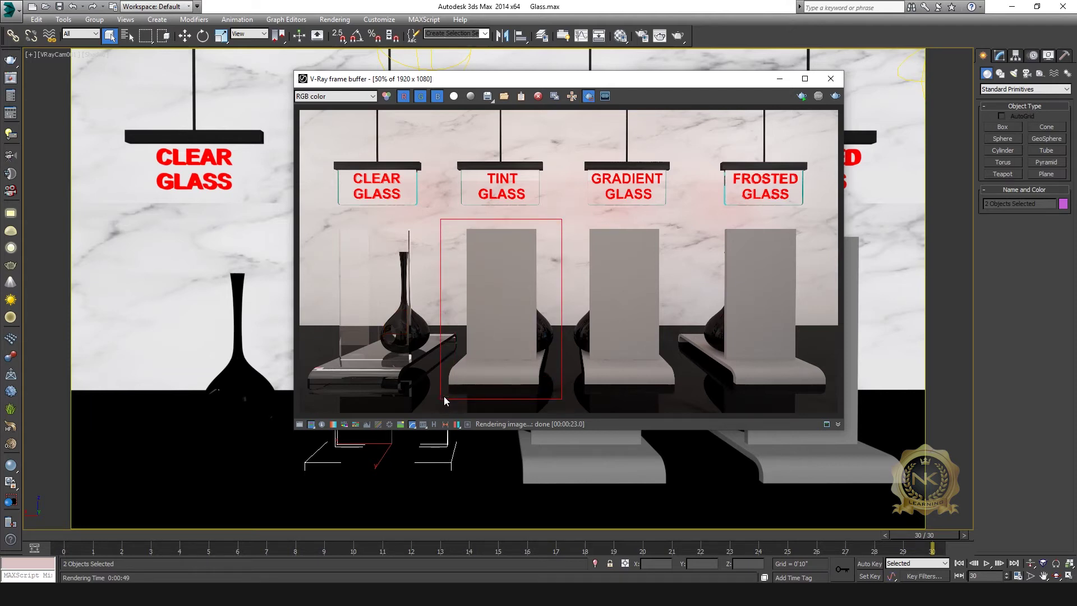
pyautogui.click(836, 96)
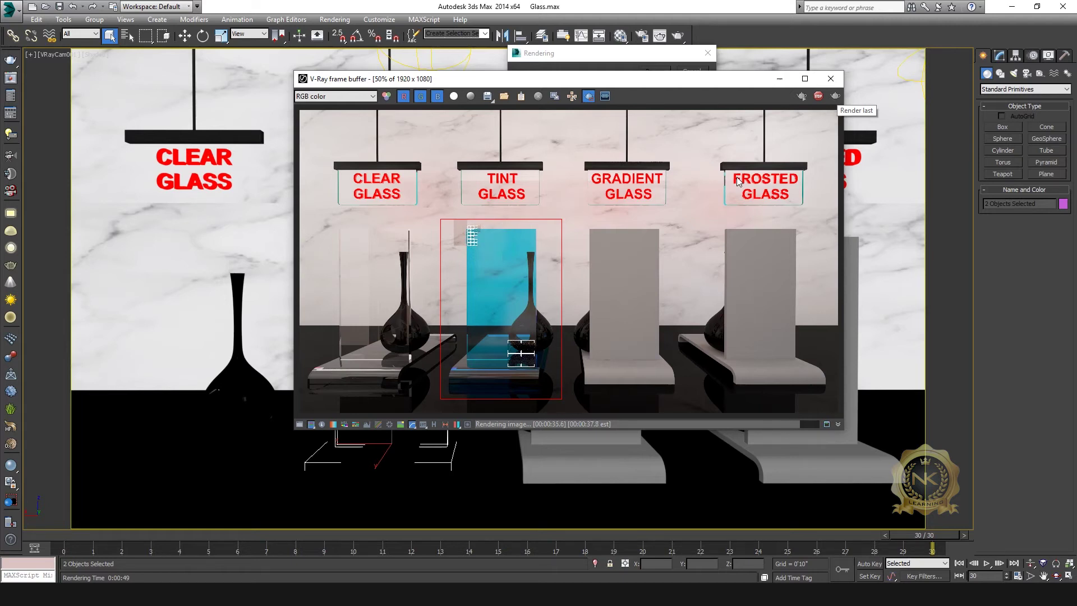
# Examine the rendered blue tint glass panel and the vase behind it at 100% and 200%, and put the frame buffer away.
pyautogui.click(804, 78)
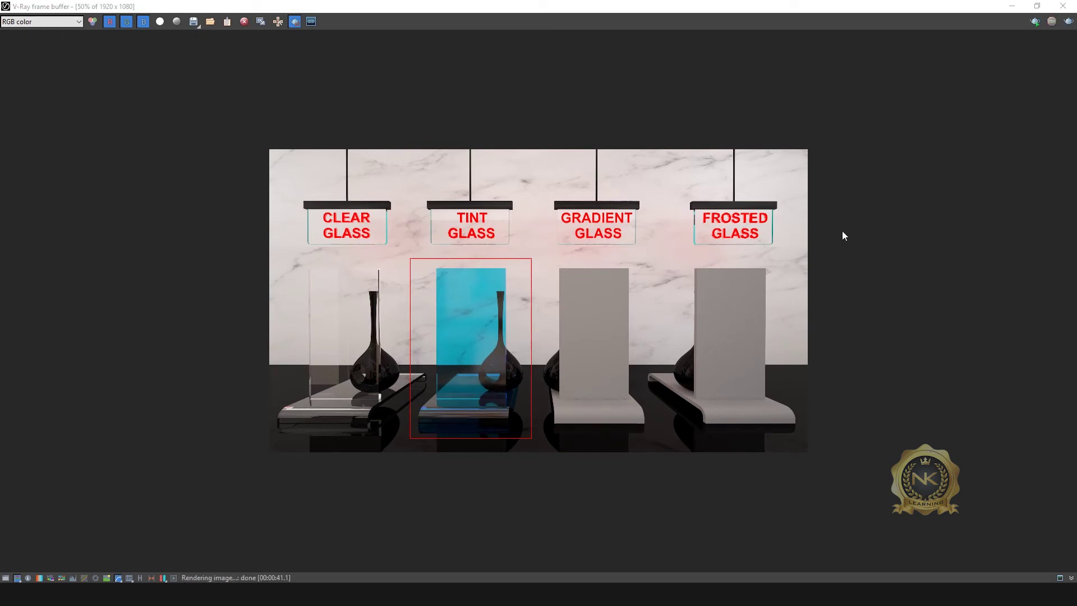
pyautogui.doubleClick(569, 316)
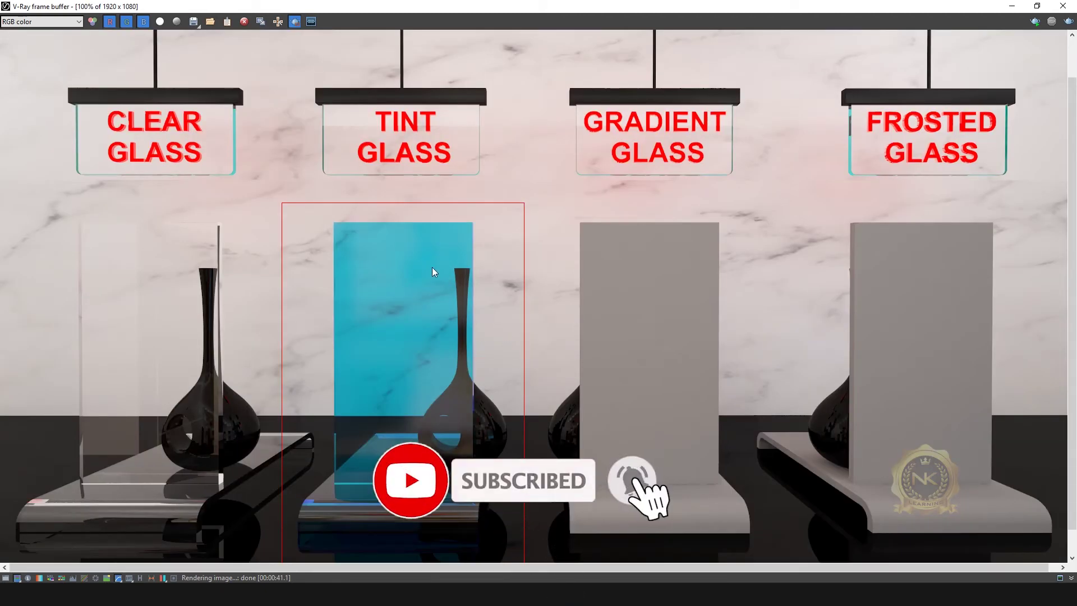
pyautogui.scroll(1, 378, 324)
pyautogui.moveTo(472, 352); pyautogui.dragTo(486, 267)
pyautogui.moveTo(577, 351); pyautogui.dragTo(659, 168, button='middle')
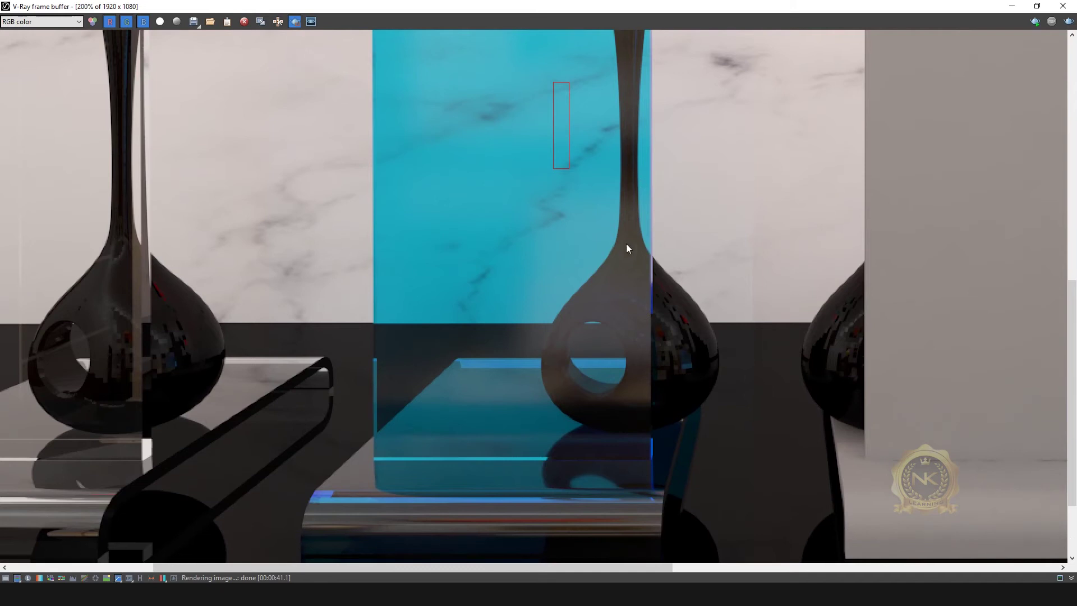
pyautogui.scroll(-1, 609, 265)
pyautogui.moveTo(533, 363); pyautogui.dragTo(635, 227, button='middle')
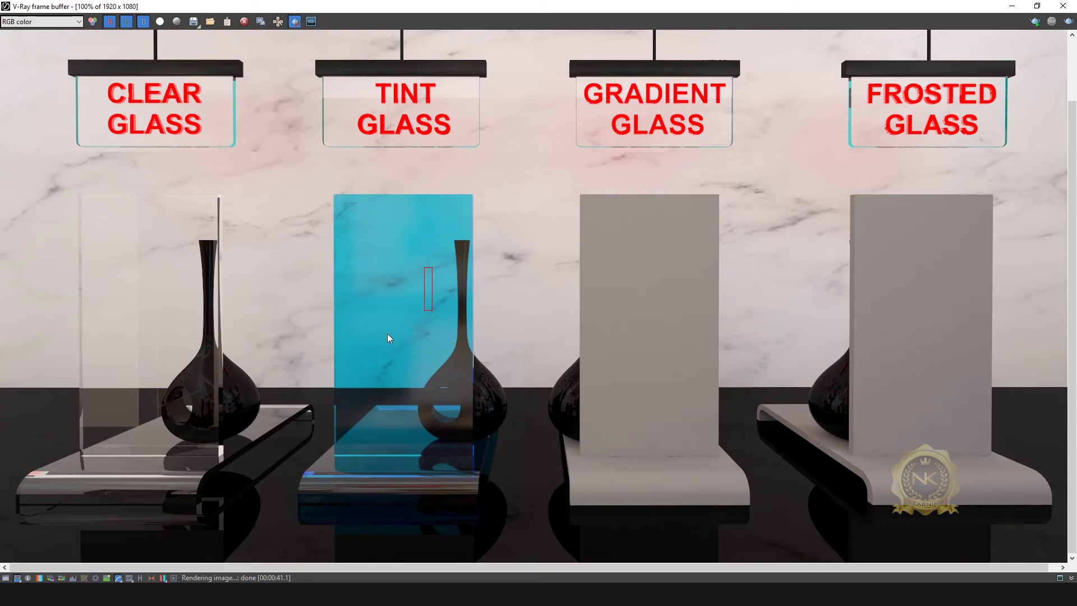
pyautogui.scroll(1, 398, 338)
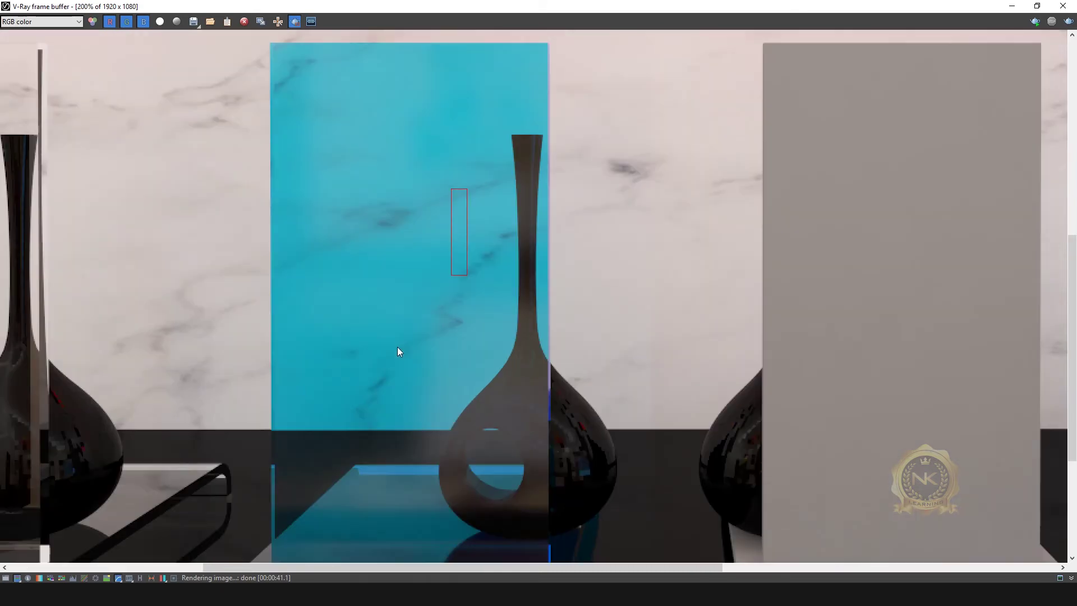
pyautogui.moveTo(467, 326); pyautogui.dragTo(545, 221, button='middle')
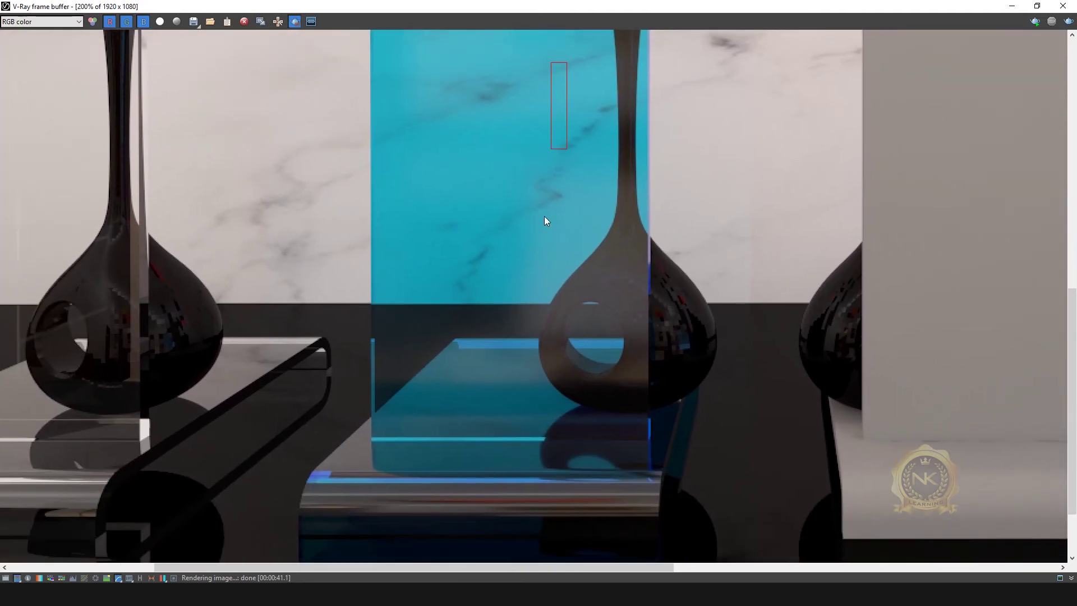
pyautogui.scroll(-1, 541, 235)
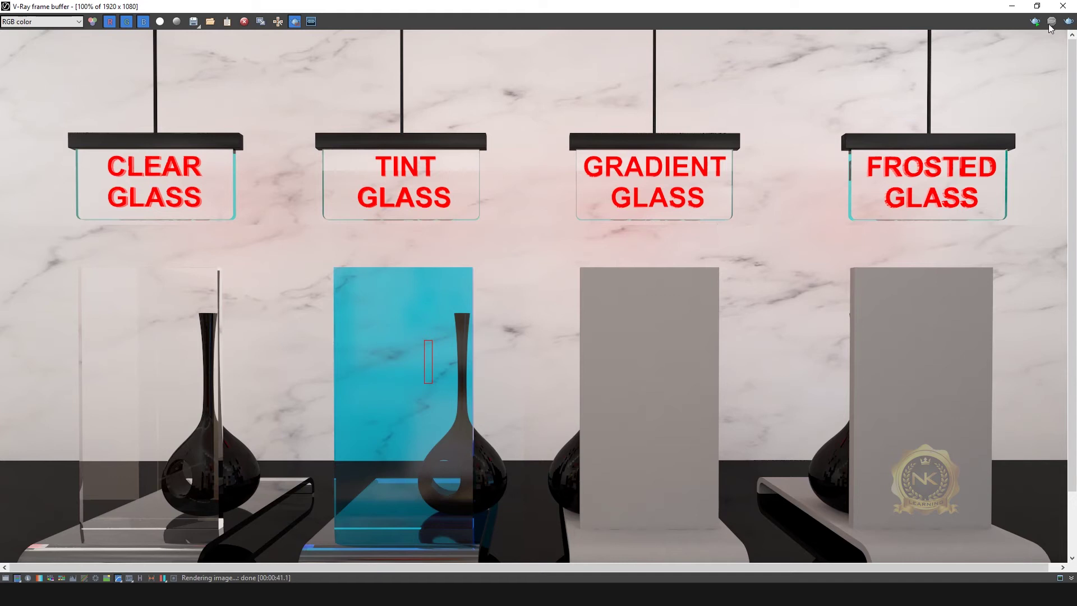
pyautogui.scroll(-1, 745, 216)
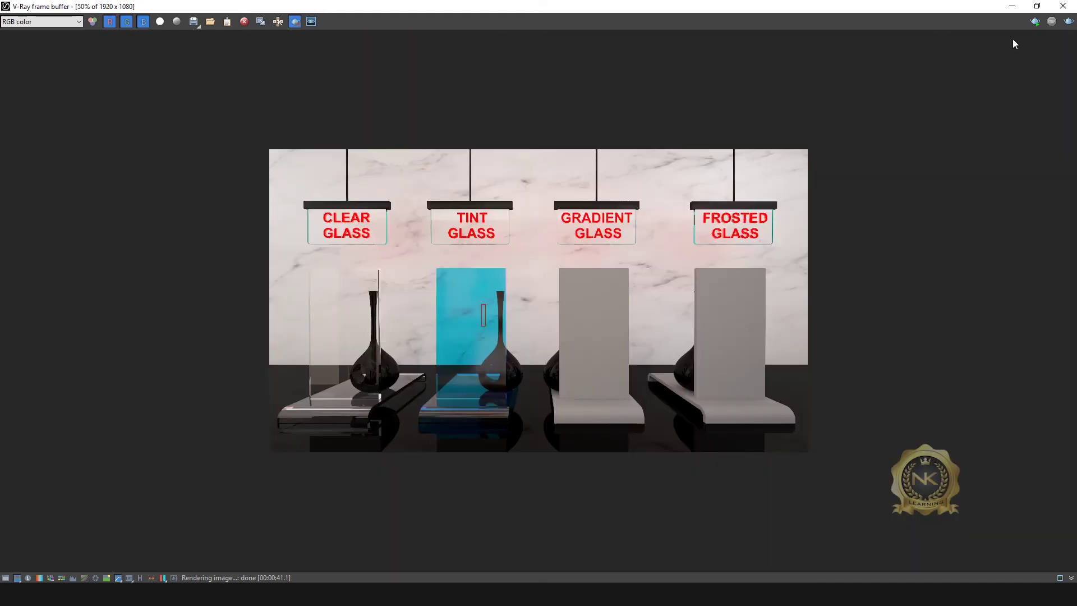
pyautogui.click(1038, 5)
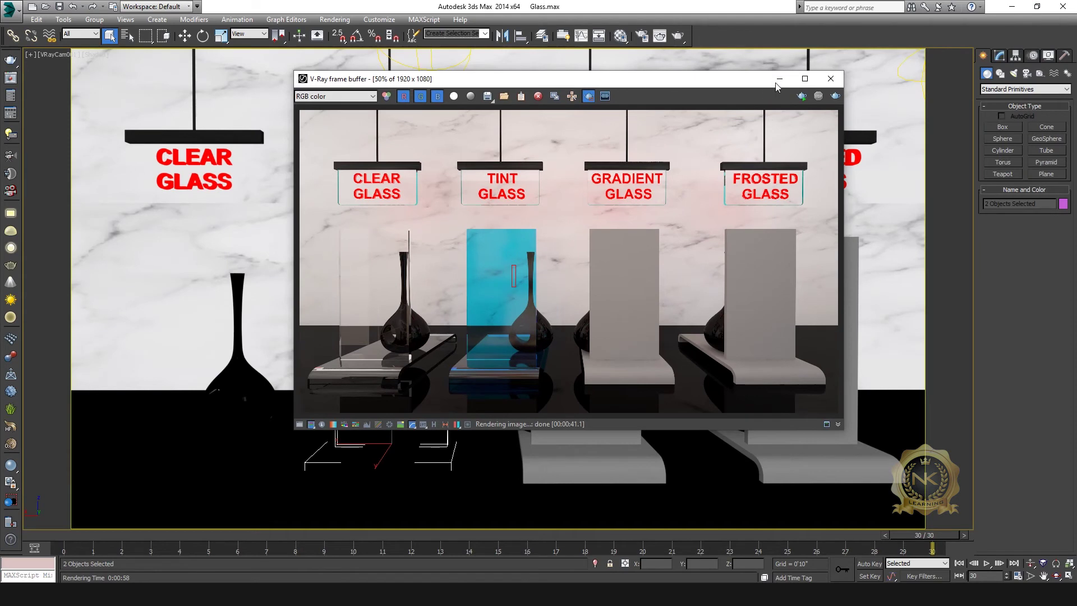
pyautogui.click(777, 79)
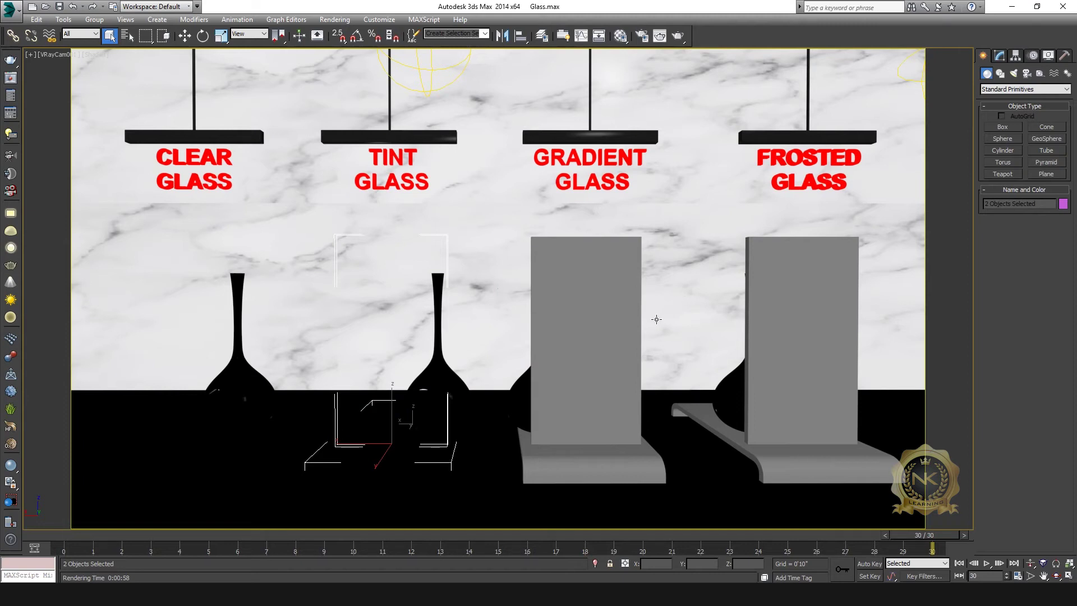
# Turn the third material slot into a VRayMtl and name it Gradient Glass.
pyautogui.press('m')
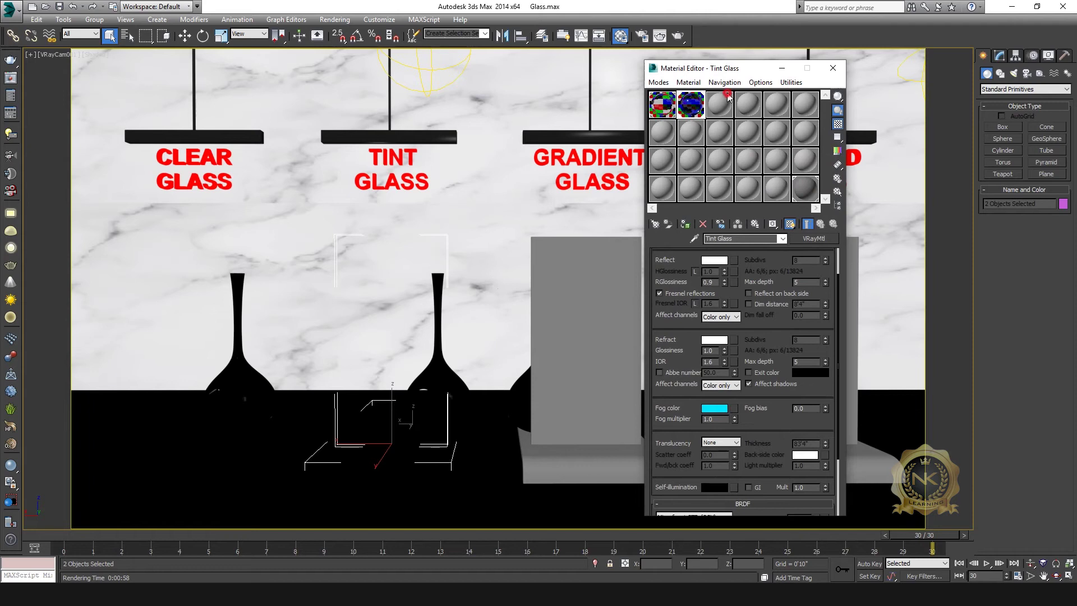
pyautogui.click(726, 101)
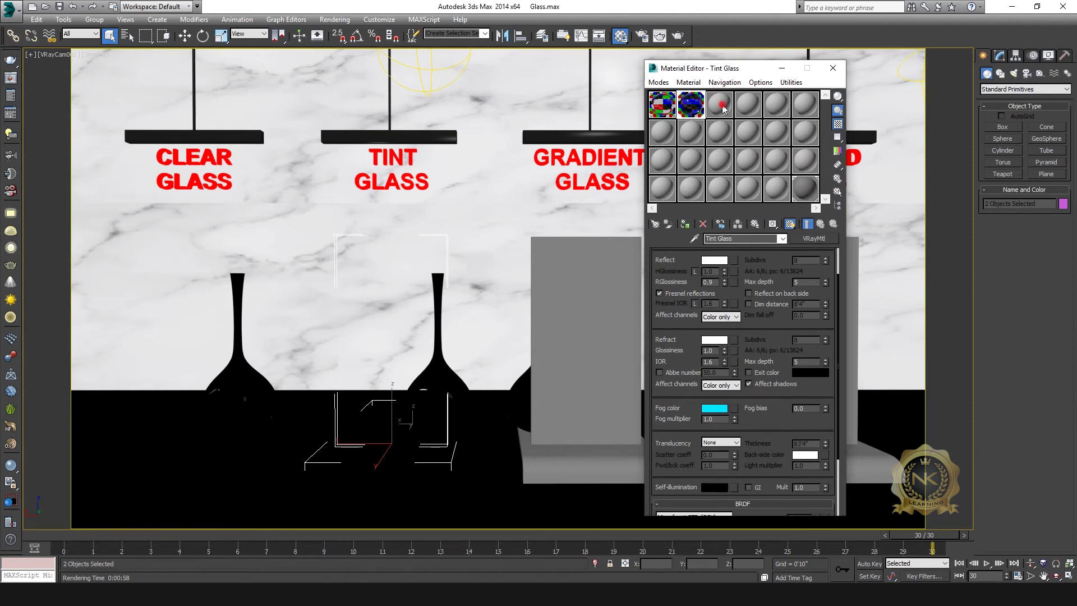
pyautogui.click(814, 239)
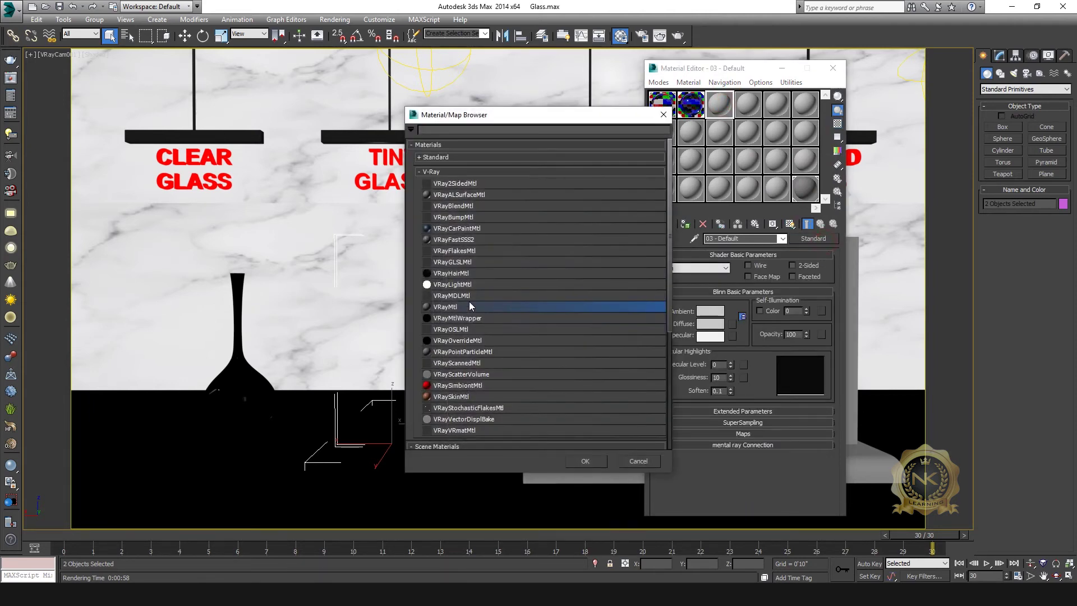
pyautogui.doubleClick(464, 306)
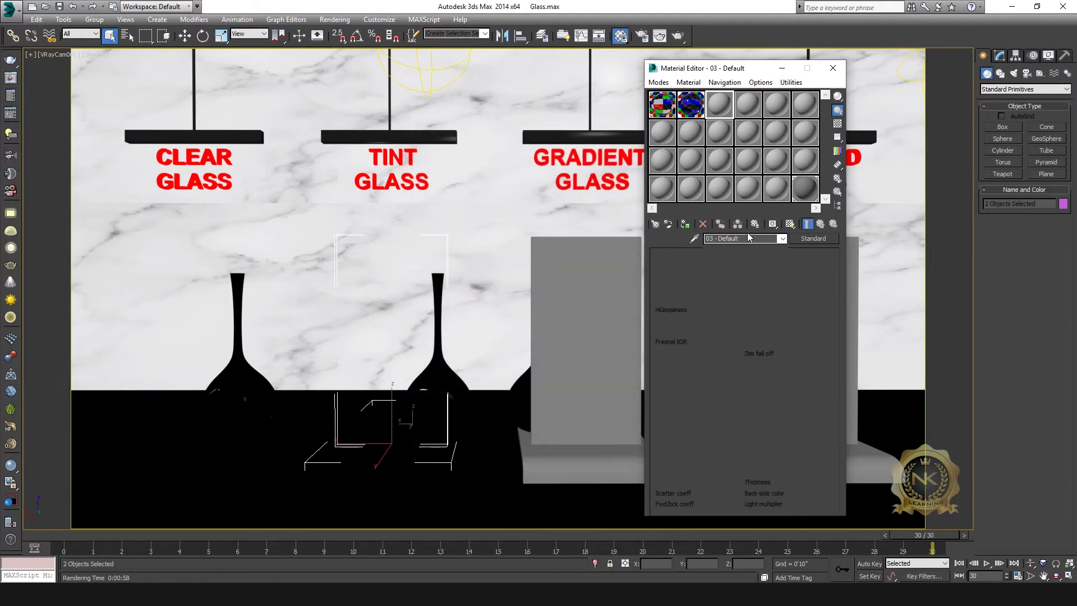
pyautogui.click(735, 238)
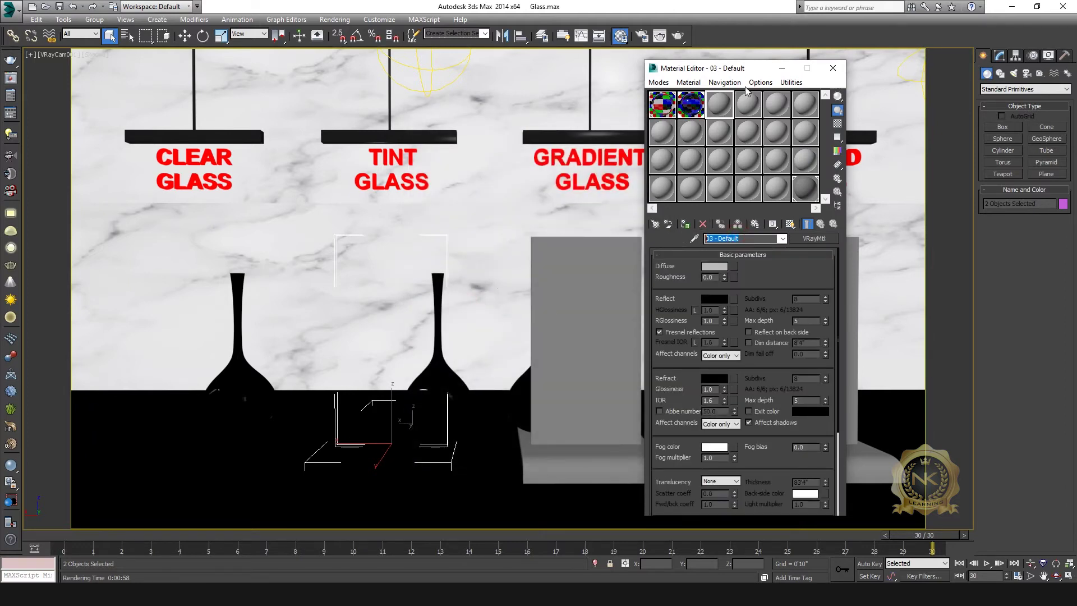
pyautogui.moveTo(732, 71); pyautogui.dragTo(772, 71)
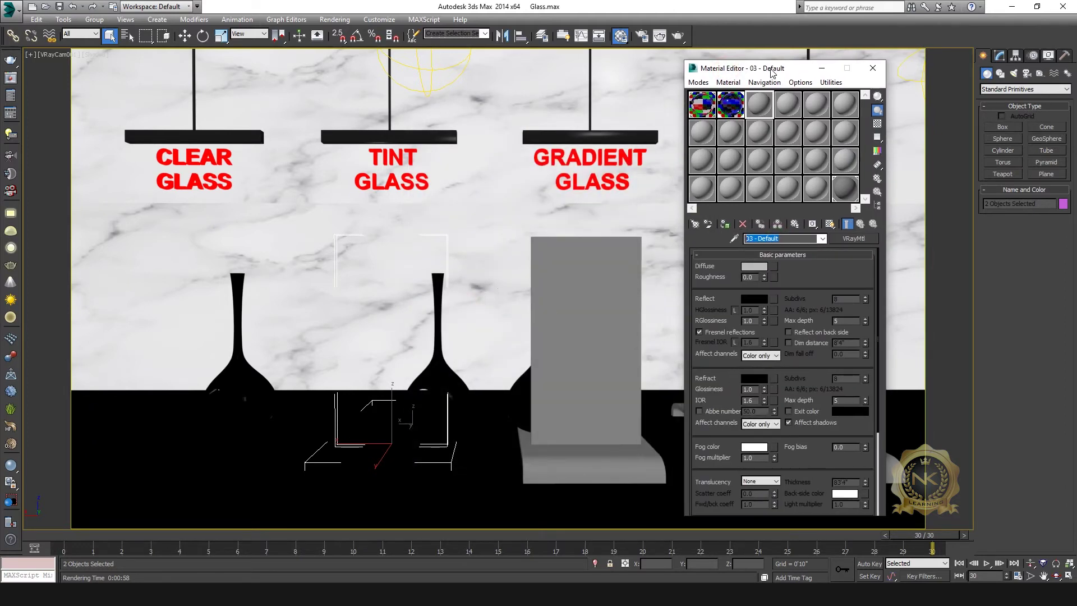
pyautogui.write('Gradient Glass')
# Set the Gradient Glass diffuse color to near black with red, green and blue at 2.
pyautogui.click(774, 266)
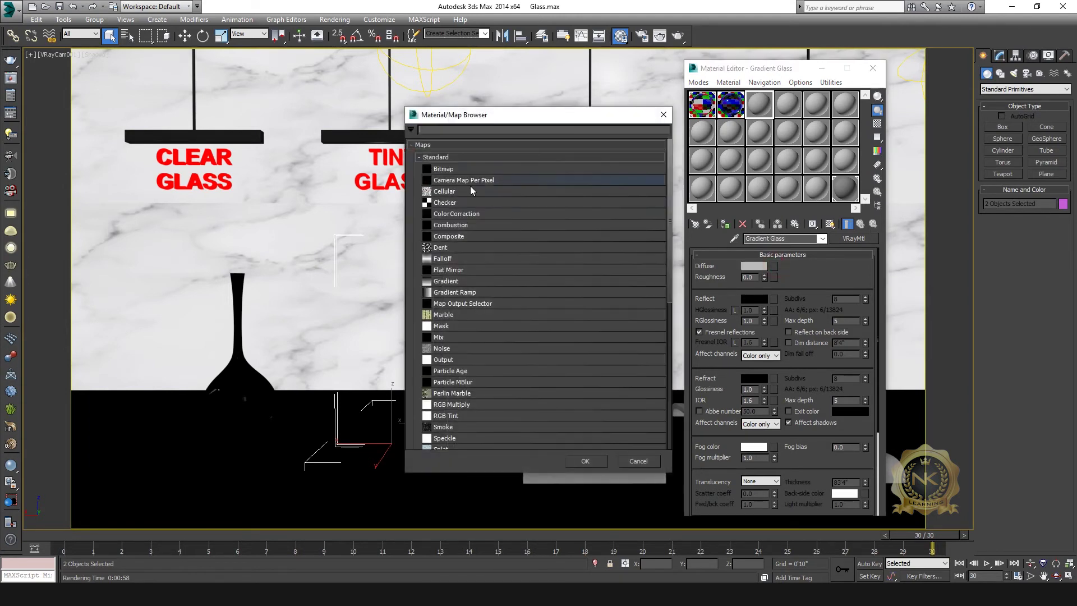
pyautogui.click(663, 115)
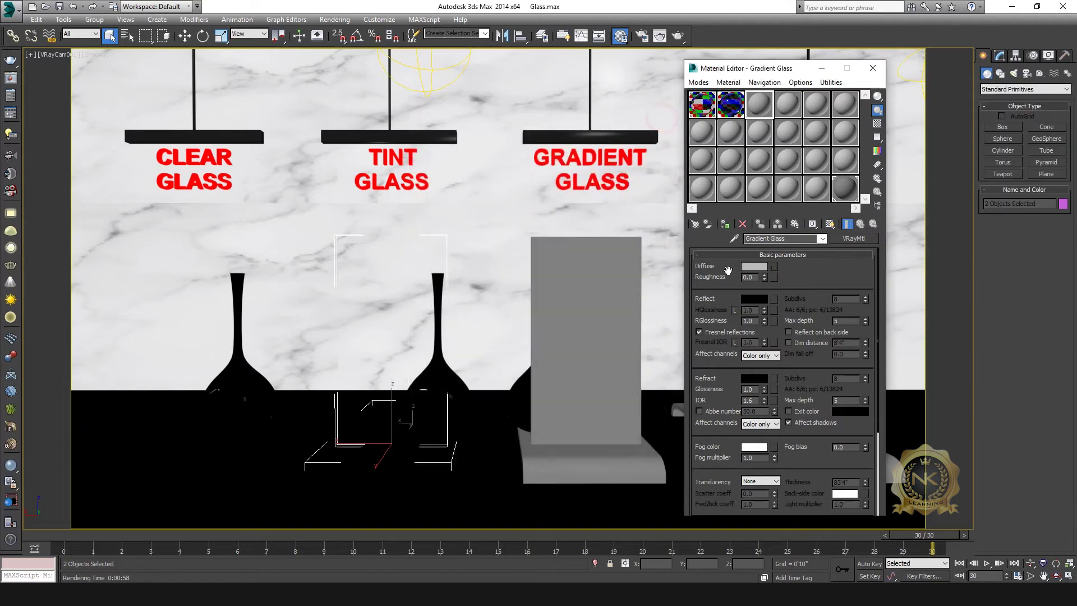
pyautogui.click(754, 266)
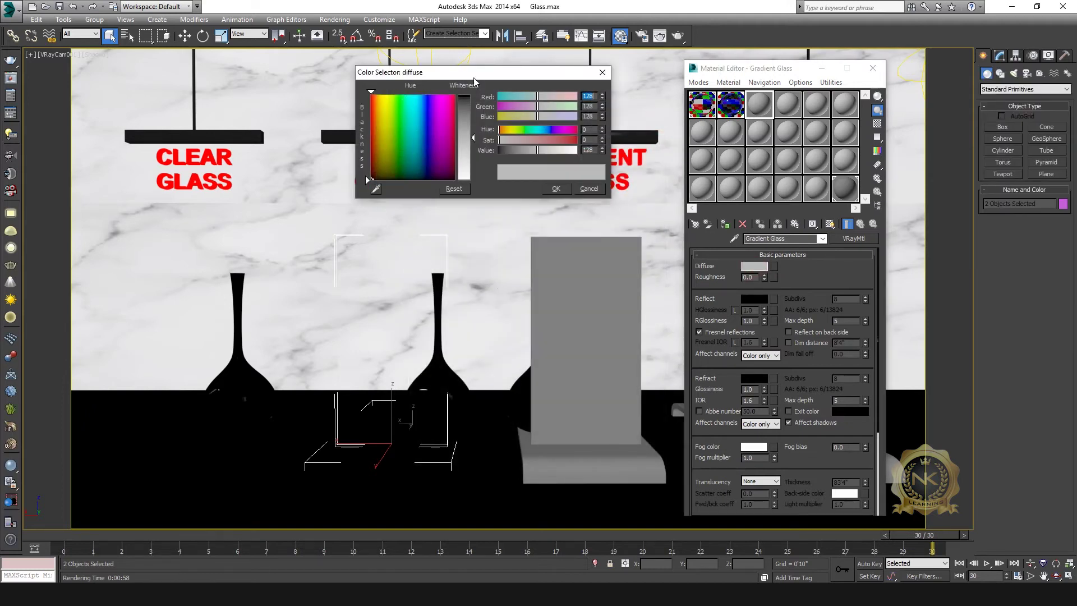
pyautogui.moveTo(473, 137); pyautogui.dragTo(473, 96)
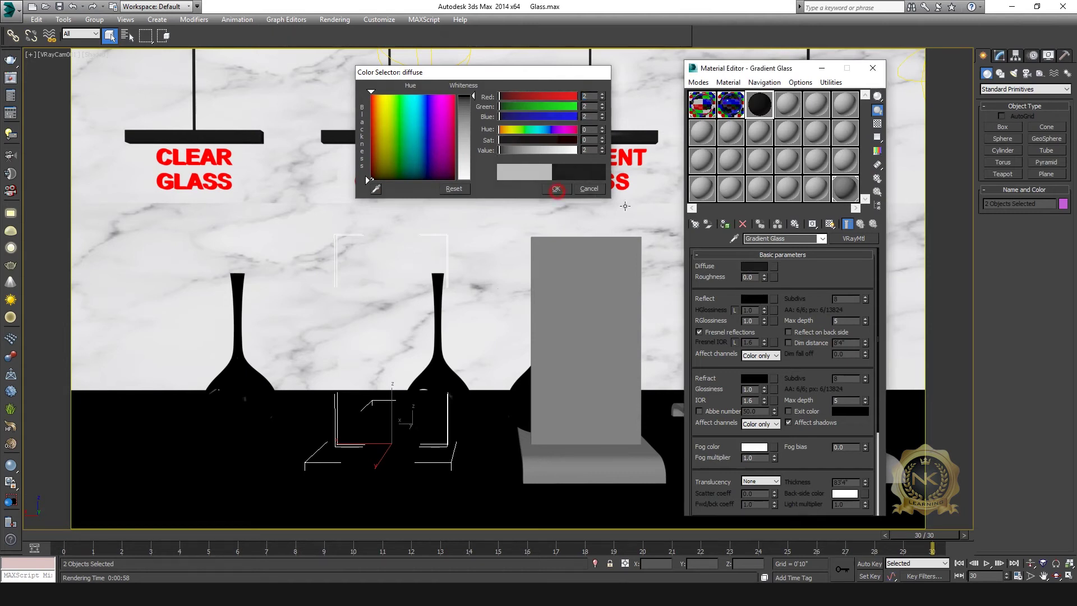
pyautogui.click(555, 188)
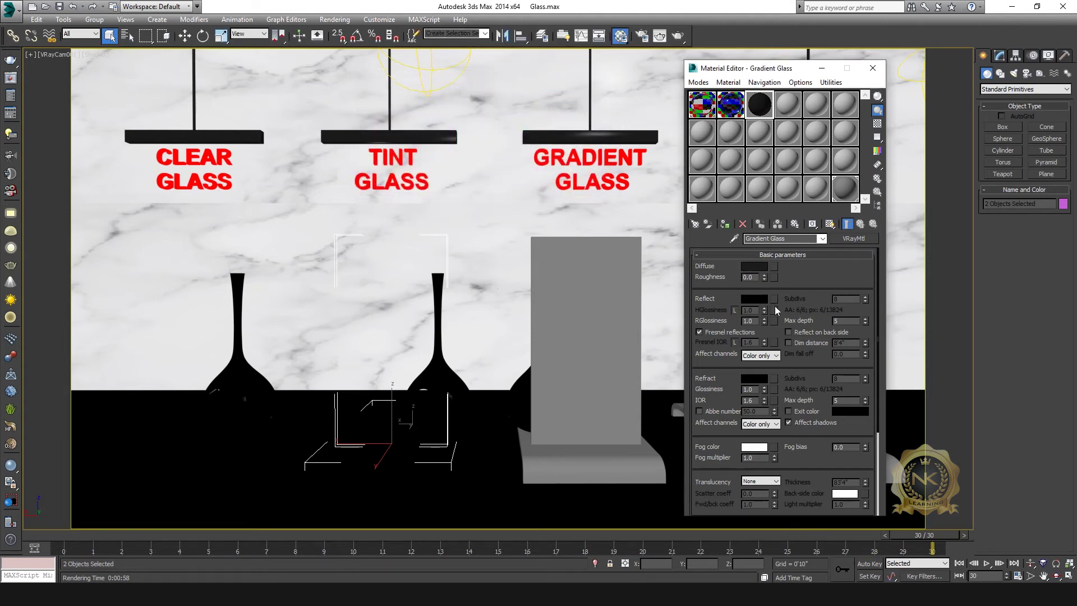
# Set the Gradient Glass reflection color to pure white (255), with RGlossiness 0.9 and a reflection max depth of 12.
pyautogui.click(754, 300)
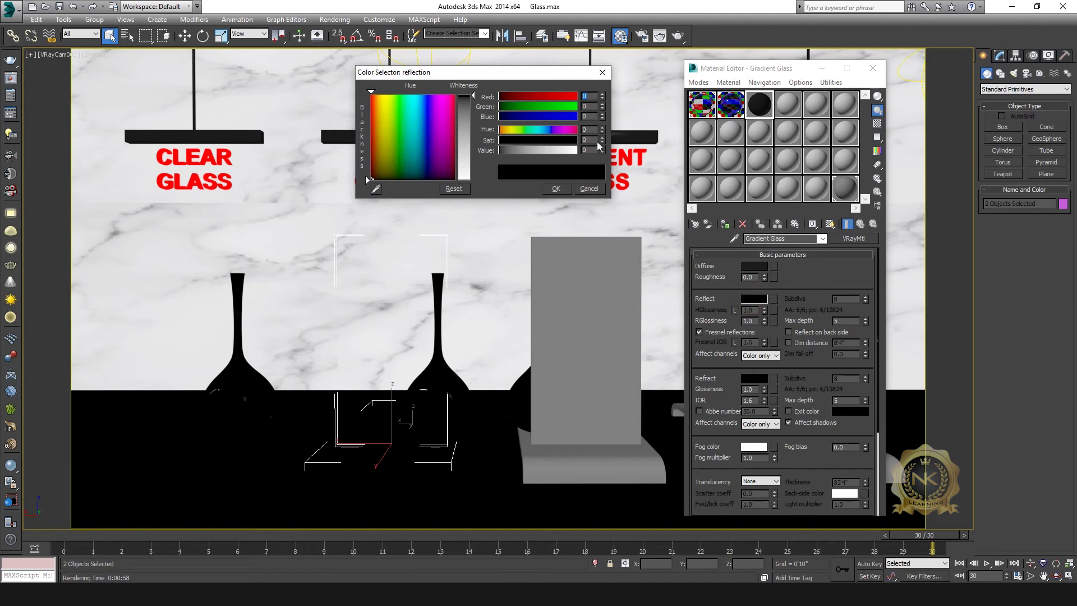
pyautogui.write('255')
pyautogui.press('Return')
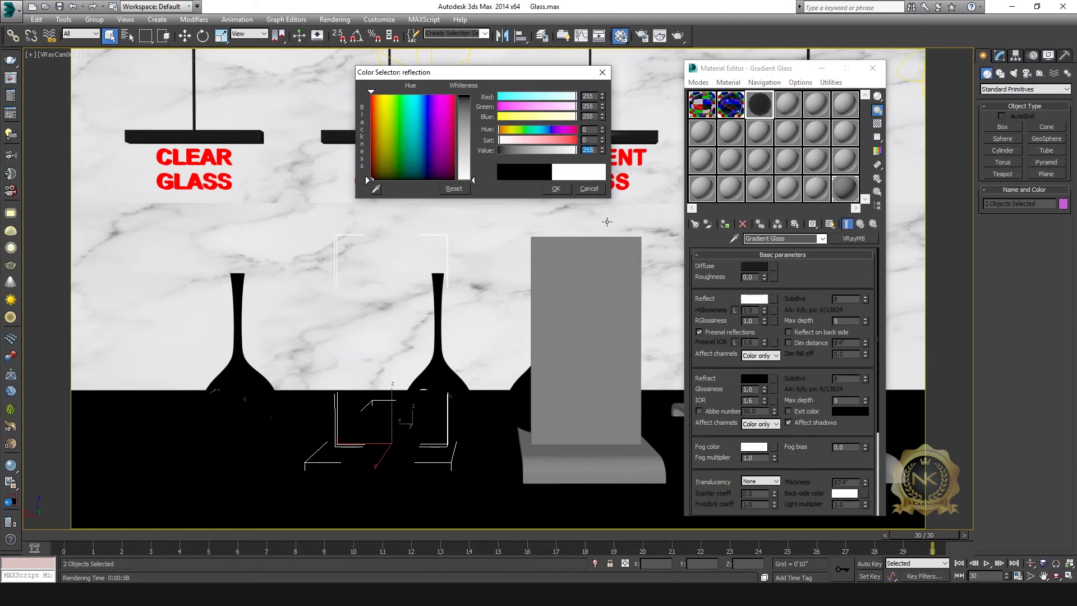
pyautogui.click(556, 189)
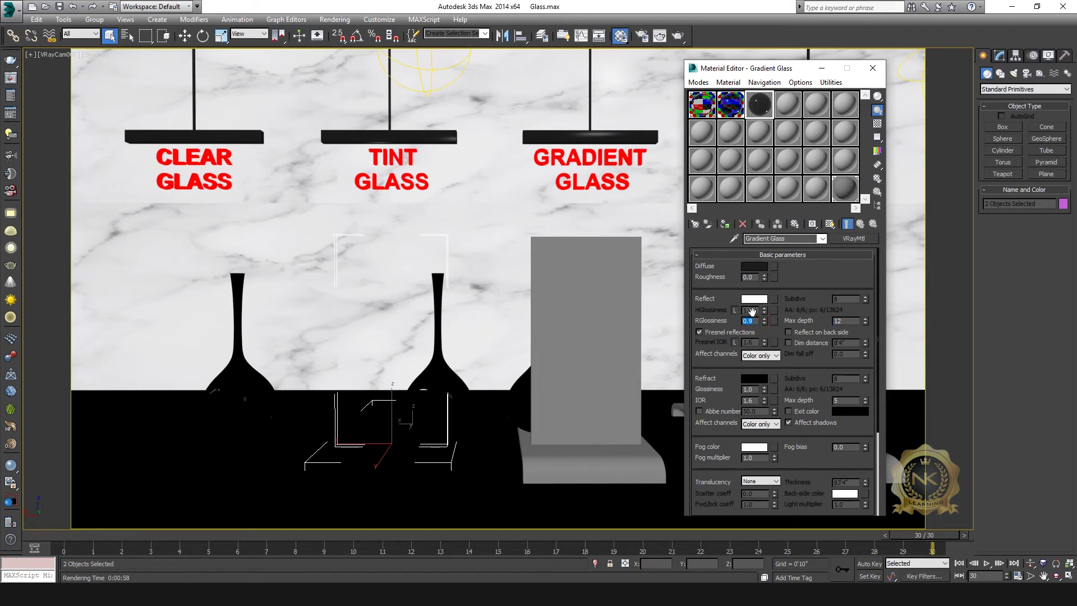
# Set the Gradient Glass refraction color to pure white (255) and show its sample in an enlarged preview with a checkered background.
pyautogui.click(758, 380)
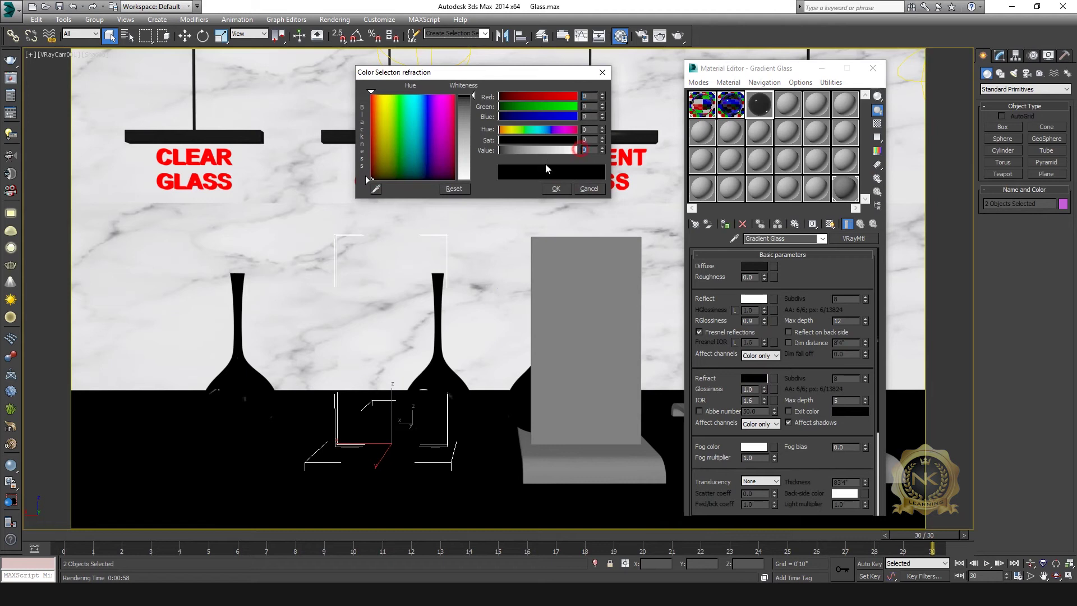
pyautogui.write('255')
pyautogui.press('Return')
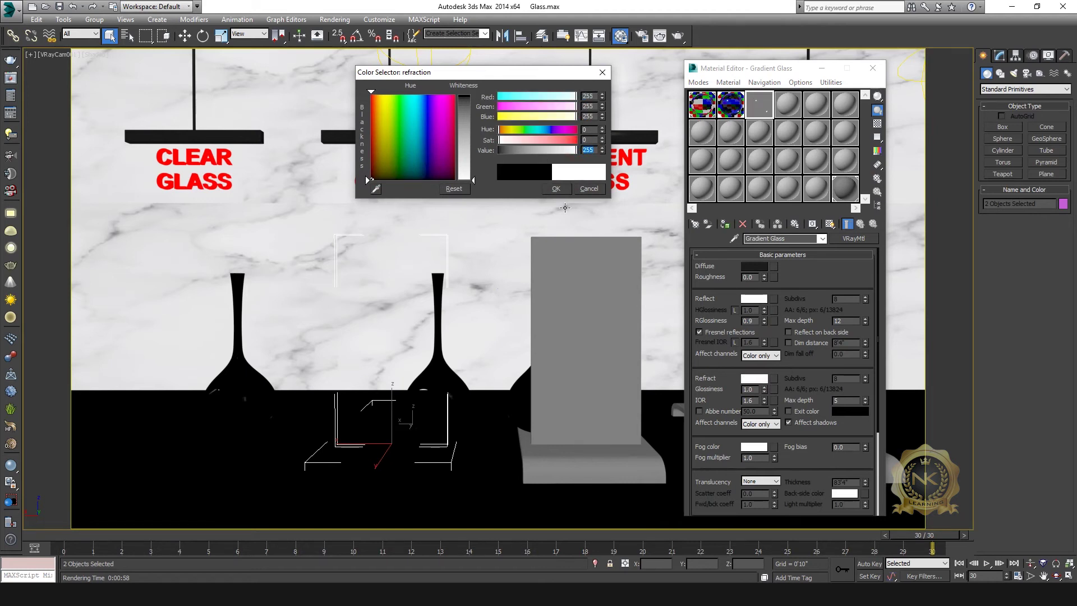
pyautogui.click(561, 189)
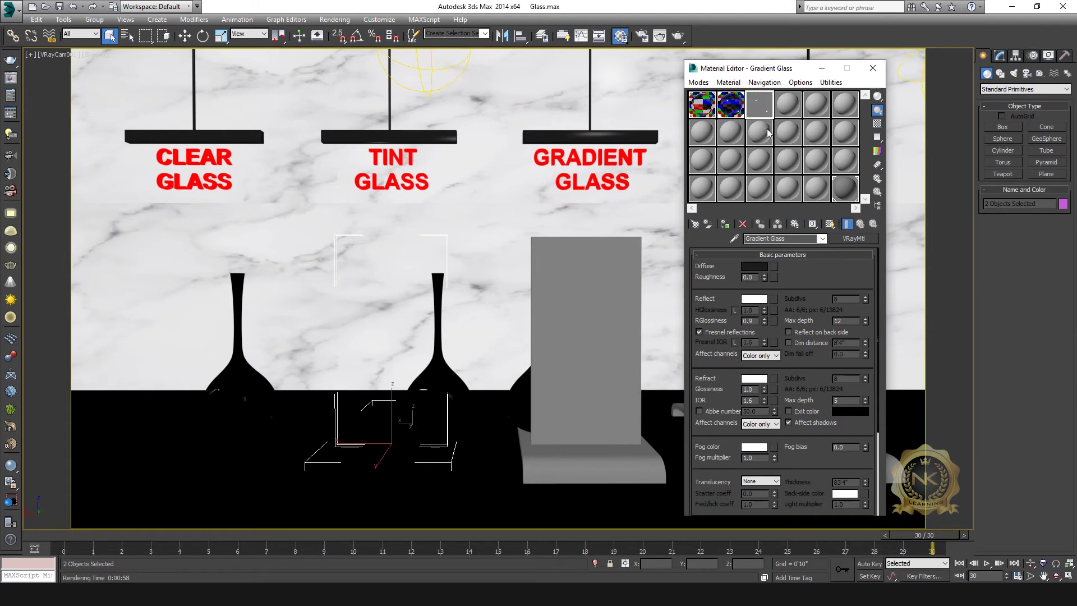
pyautogui.doubleClick(767, 107)
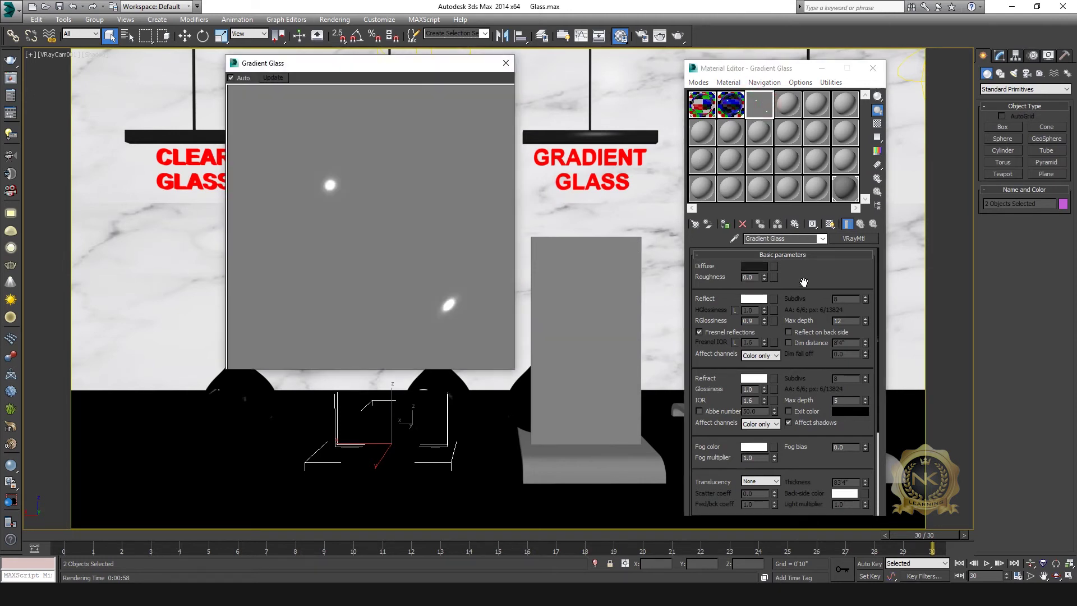
pyautogui.click(878, 126)
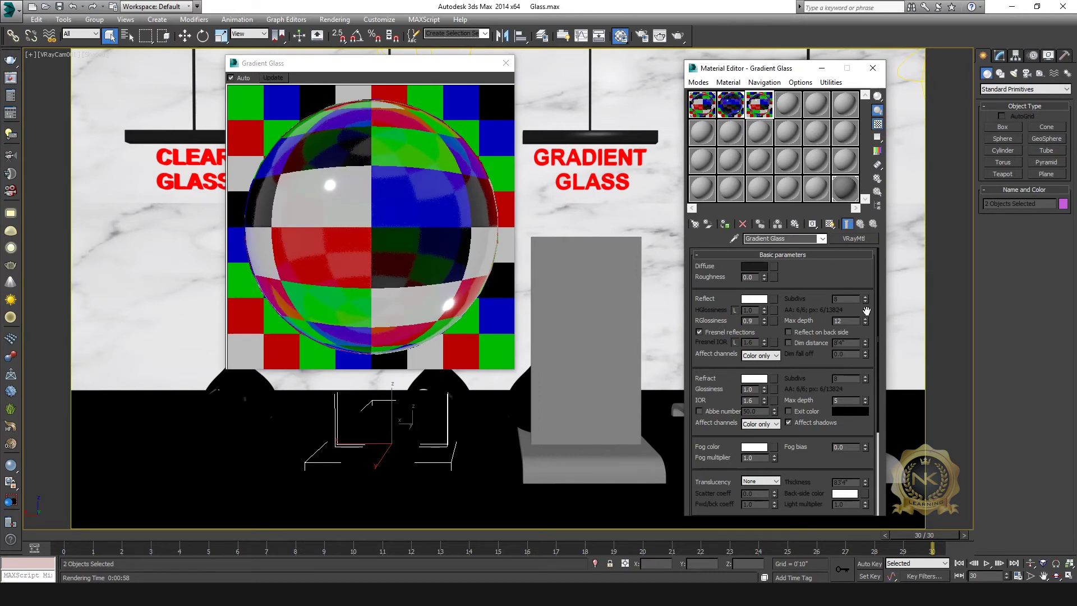
# Assign a Gradient Ramp map to the fog color of Gradient Glass.
pyautogui.click(776, 447)
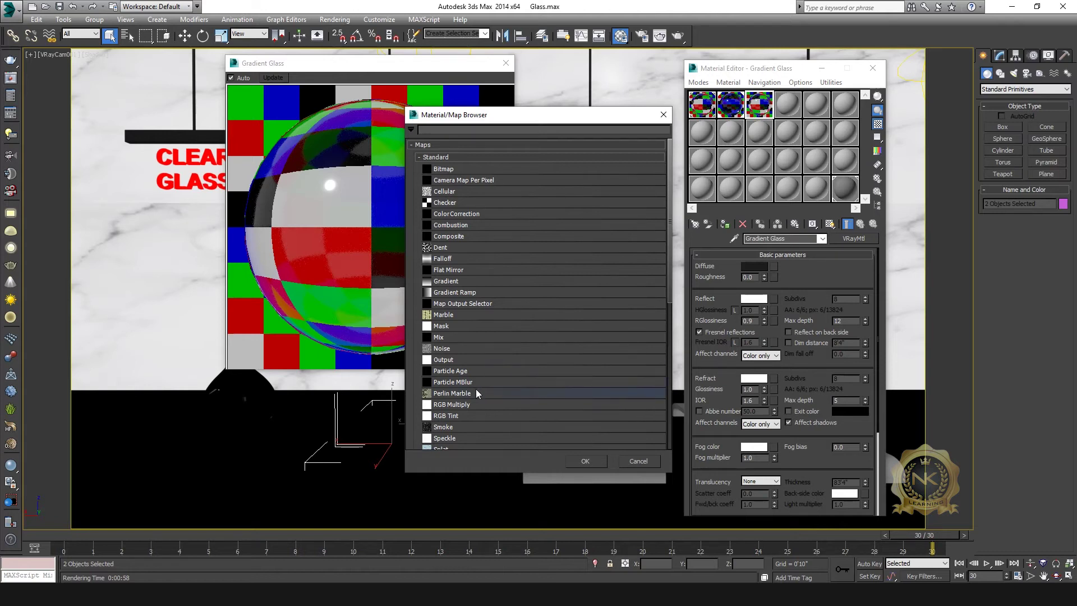
pyautogui.doubleClick(452, 293)
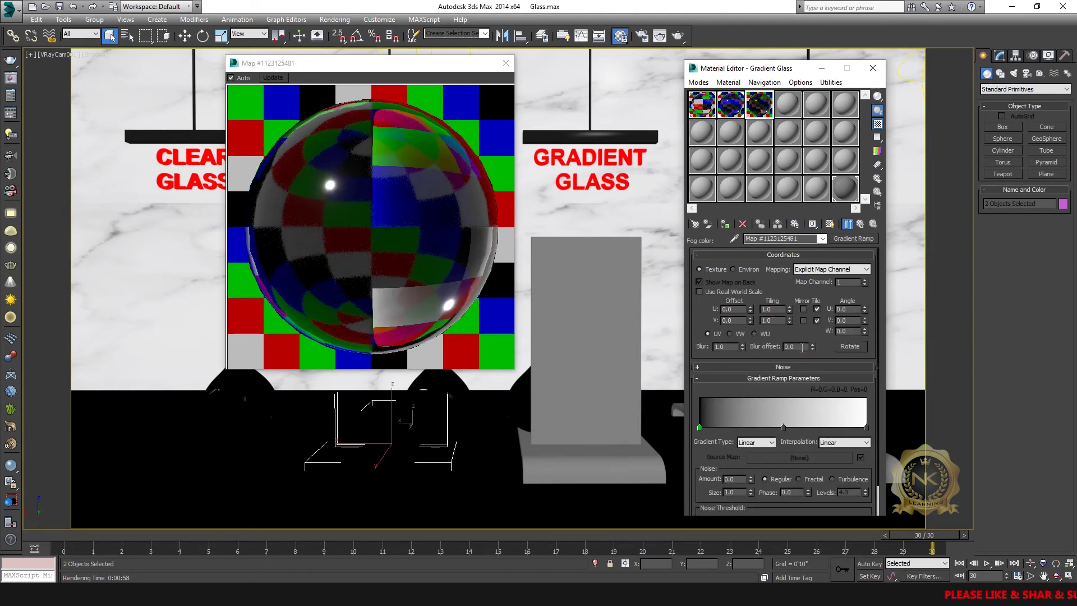
# Set the start color of the gradient ramp to pure red, with red 255 and green and blue 0.
pyautogui.doubleClick(700, 428)
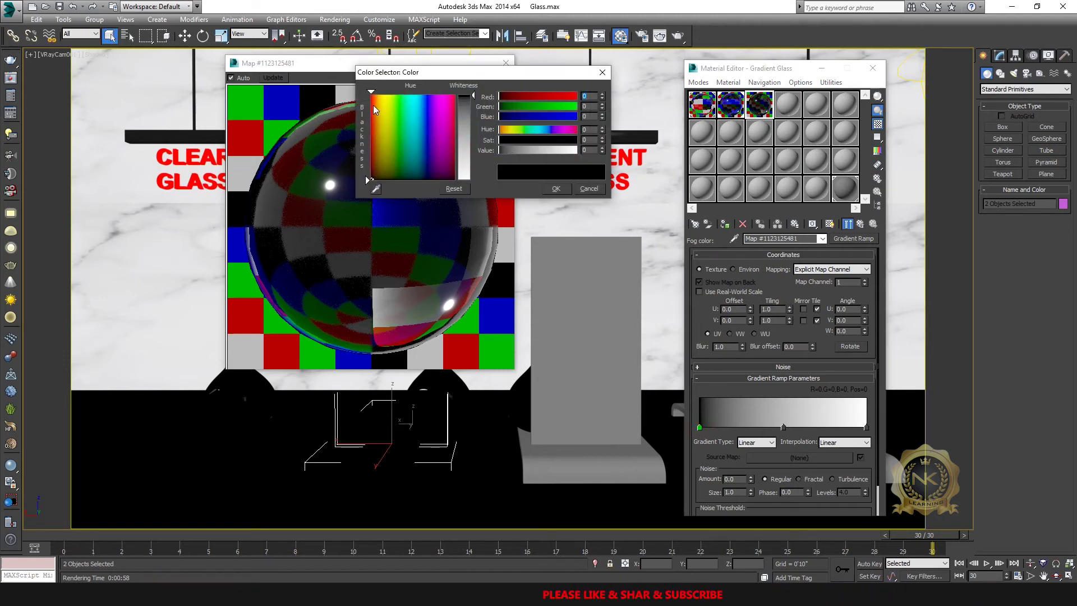
pyautogui.write('255')
pyautogui.press('Return')
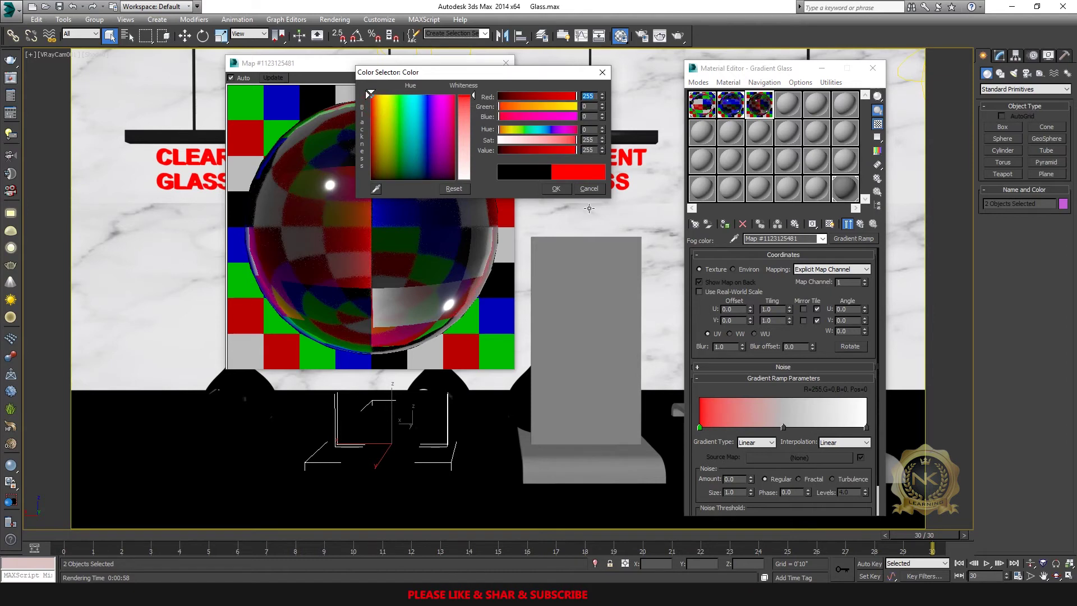
pyautogui.click(555, 188)
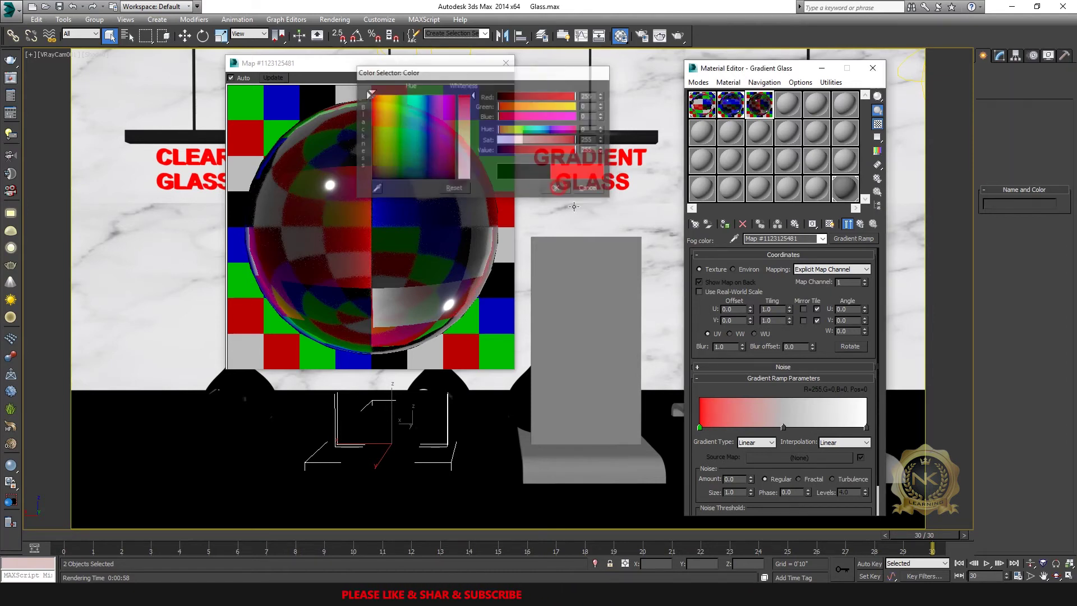
# Set the end color of the gradient ramp to cyan, with red 0, green 252 and blue 255.
pyautogui.click(867, 428)
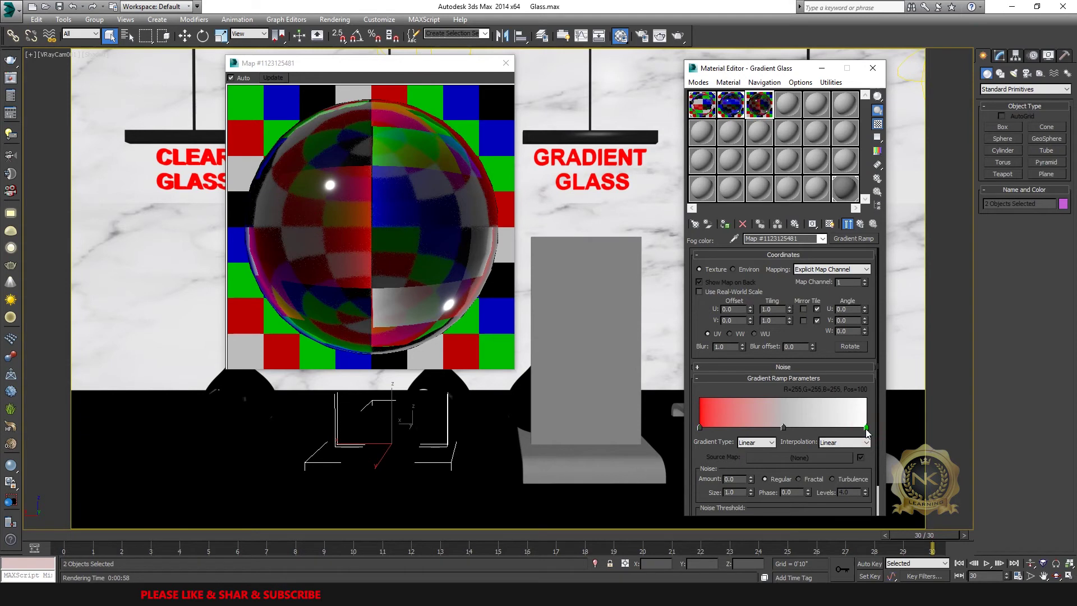
pyautogui.doubleClick(866, 428)
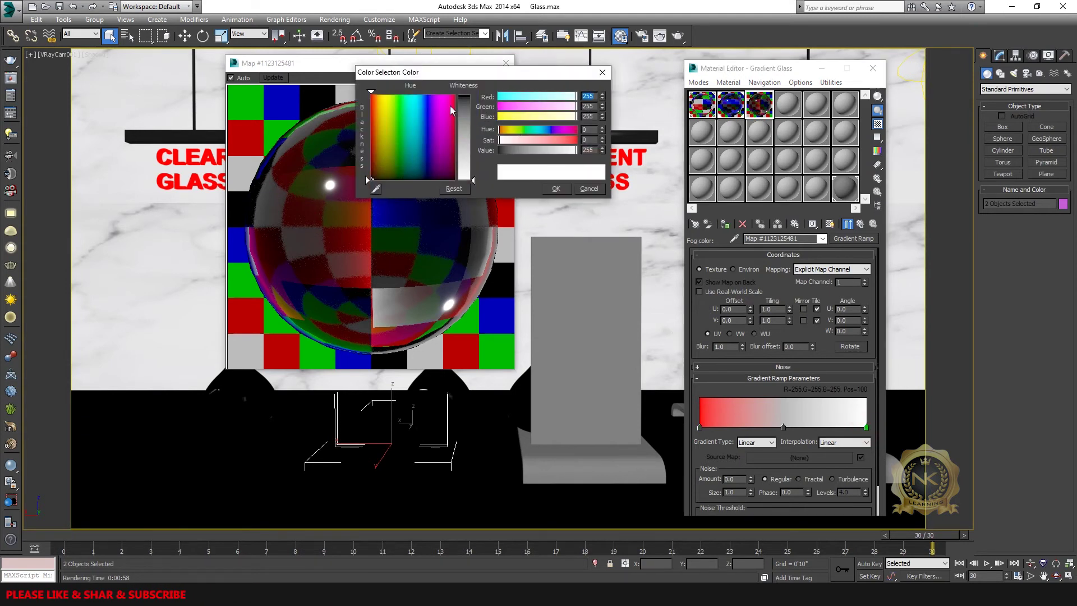
pyautogui.click(411, 96)
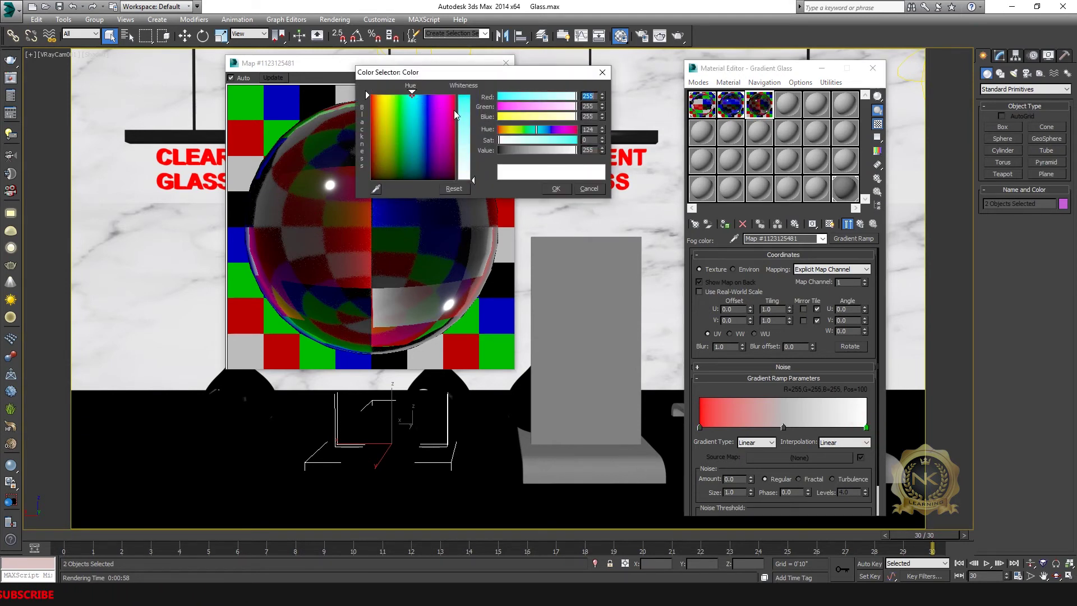
pyautogui.click(463, 102)
pyautogui.click(414, 94)
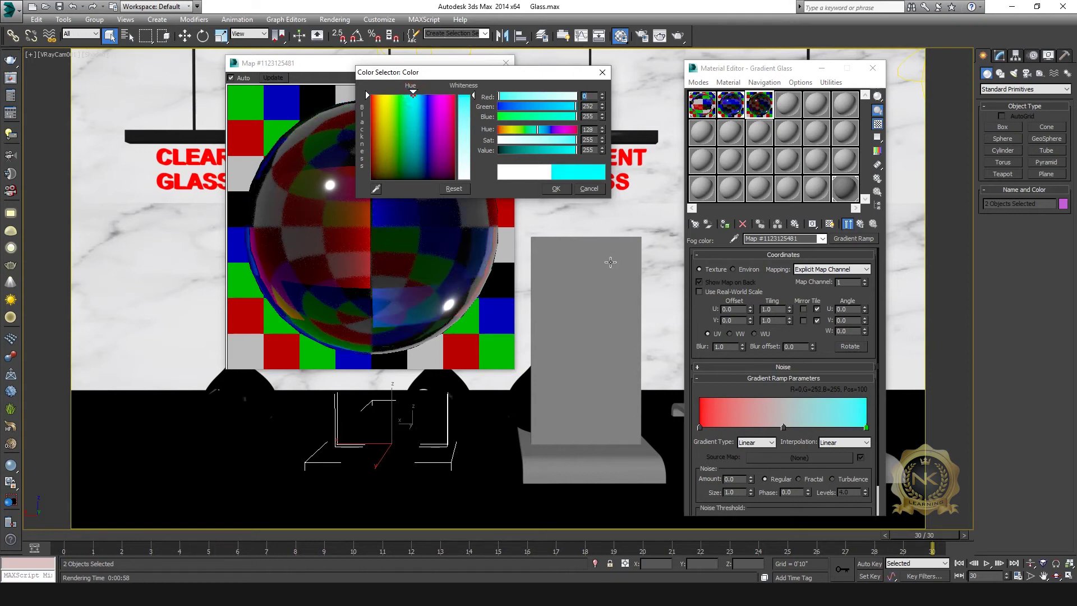
pyautogui.click(555, 189)
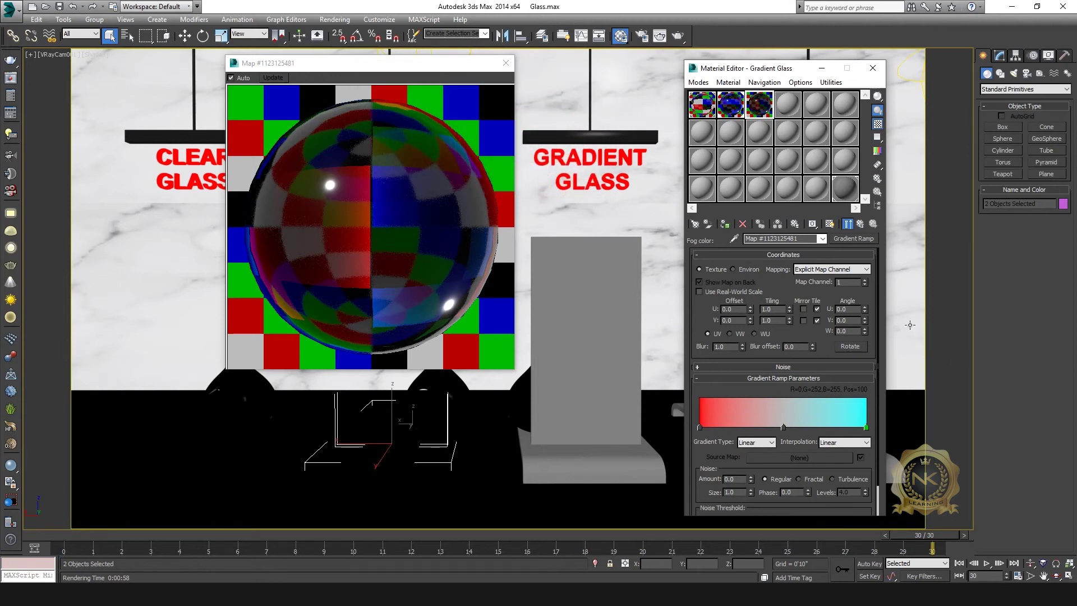
# Turn on viewport display for the gradient map and set the Gradient Glass refraction max depth to 12.
pyautogui.click(829, 223)
pyautogui.click(823, 240)
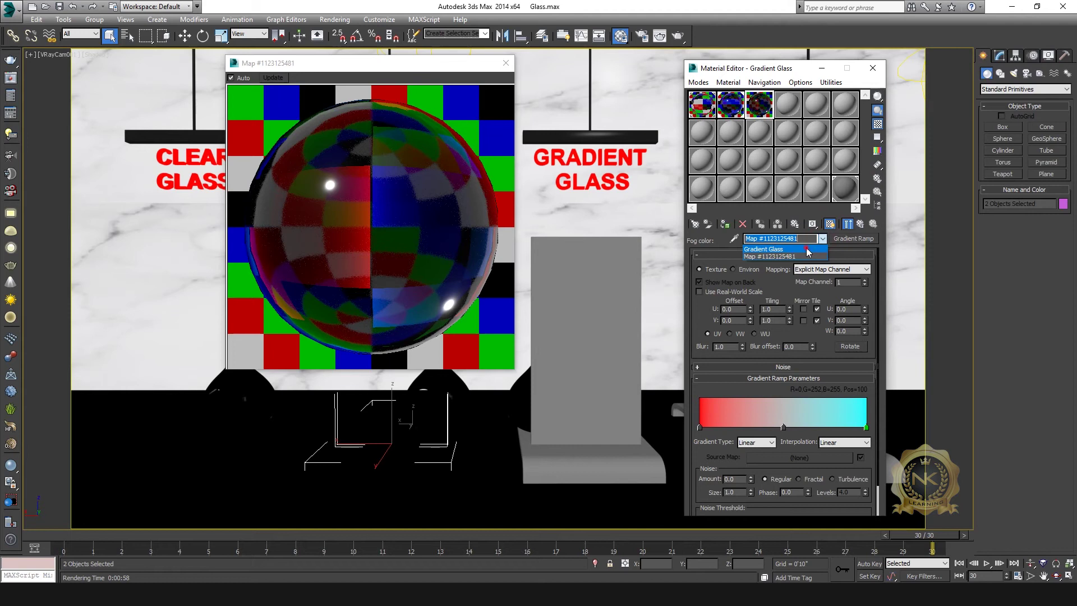
pyautogui.click(806, 247)
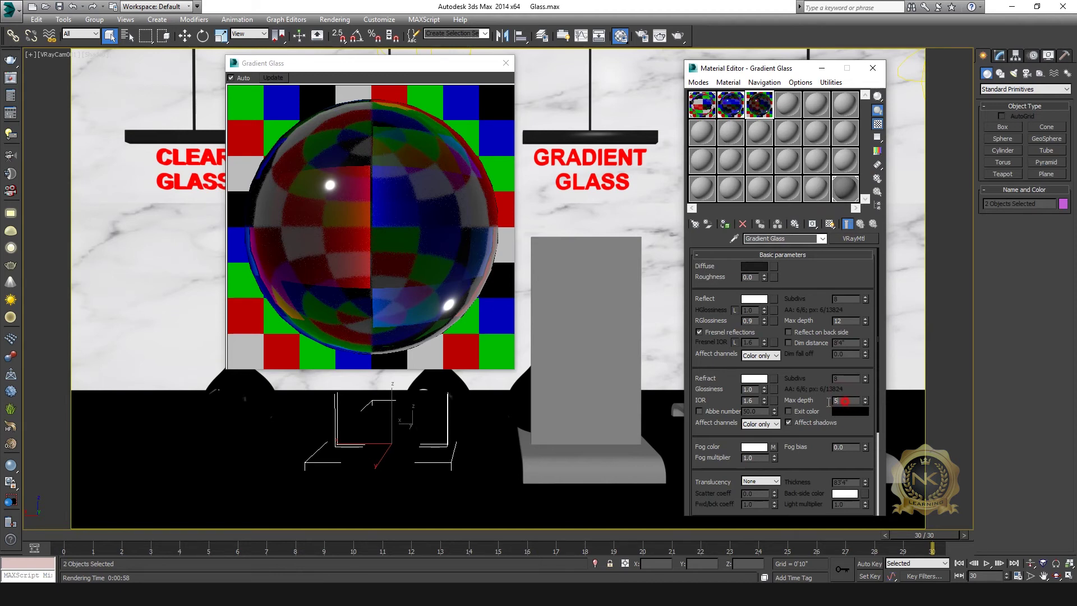
pyautogui.press('BackSpace')
pyautogui.write('12')
pyautogui.press('Return')
pyautogui.click(506, 63)
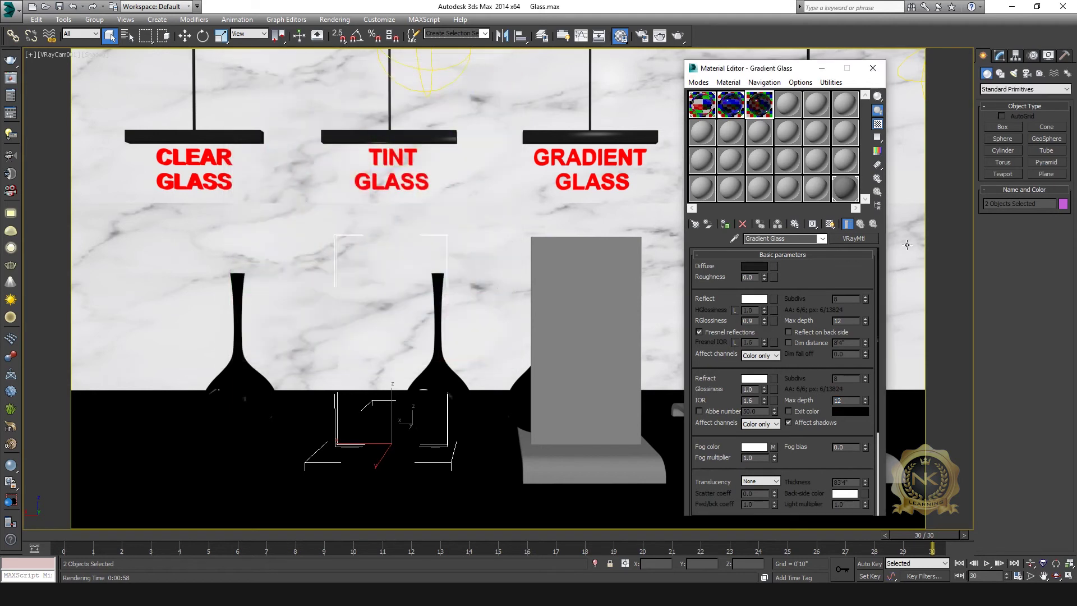
# Assign Gradient Glass to the upright panel and the curved base under the GRADIENT GLASS sign, with its map shown in the viewport.
pyautogui.click(609, 312)
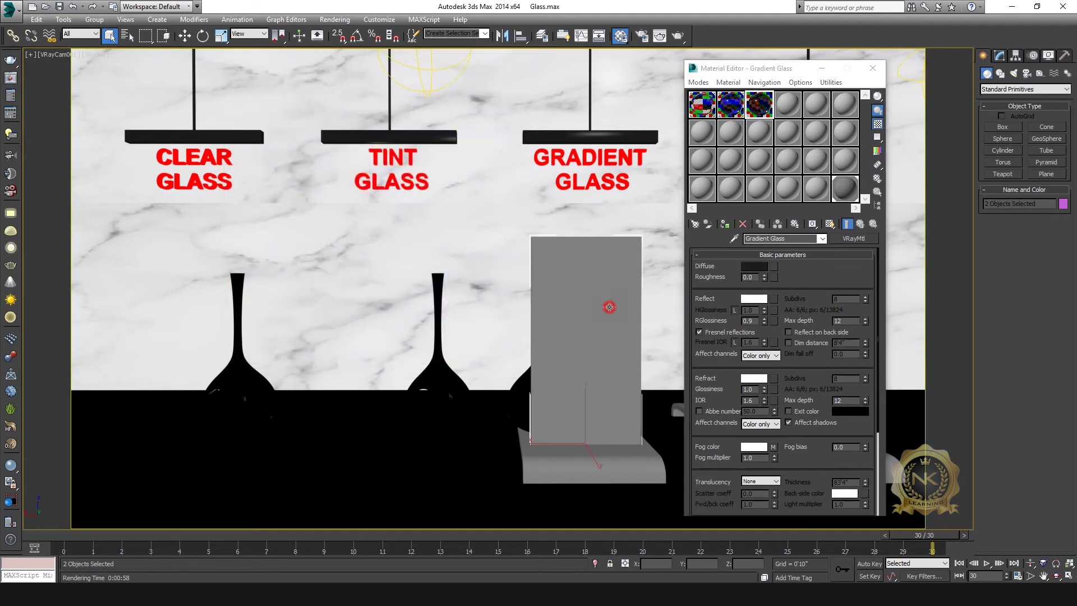
pyautogui.click(726, 226)
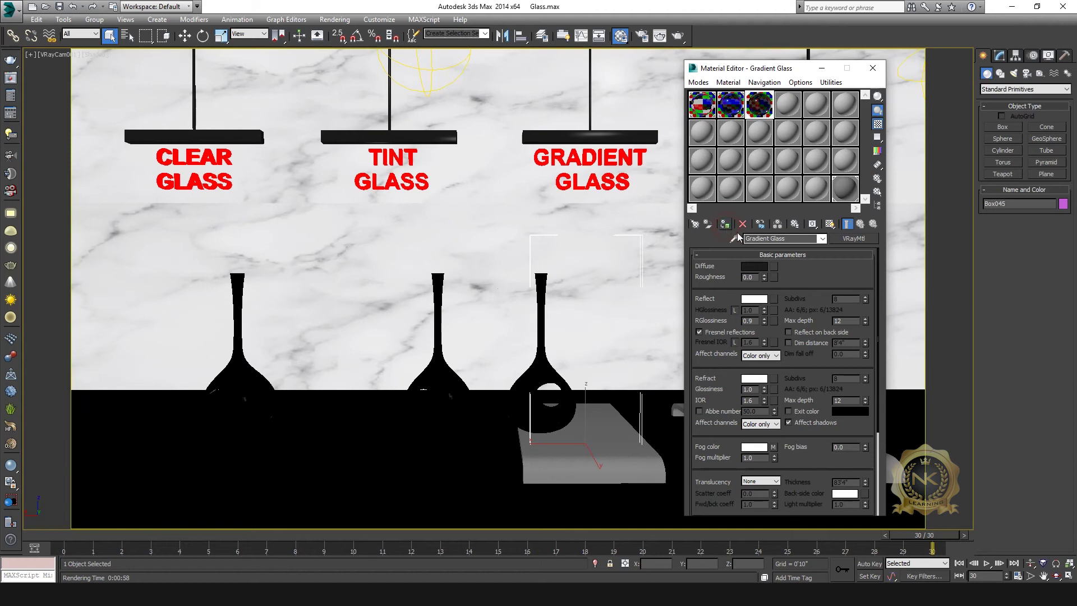
pyautogui.click(830, 224)
pyautogui.click(627, 461)
pyautogui.click(725, 224)
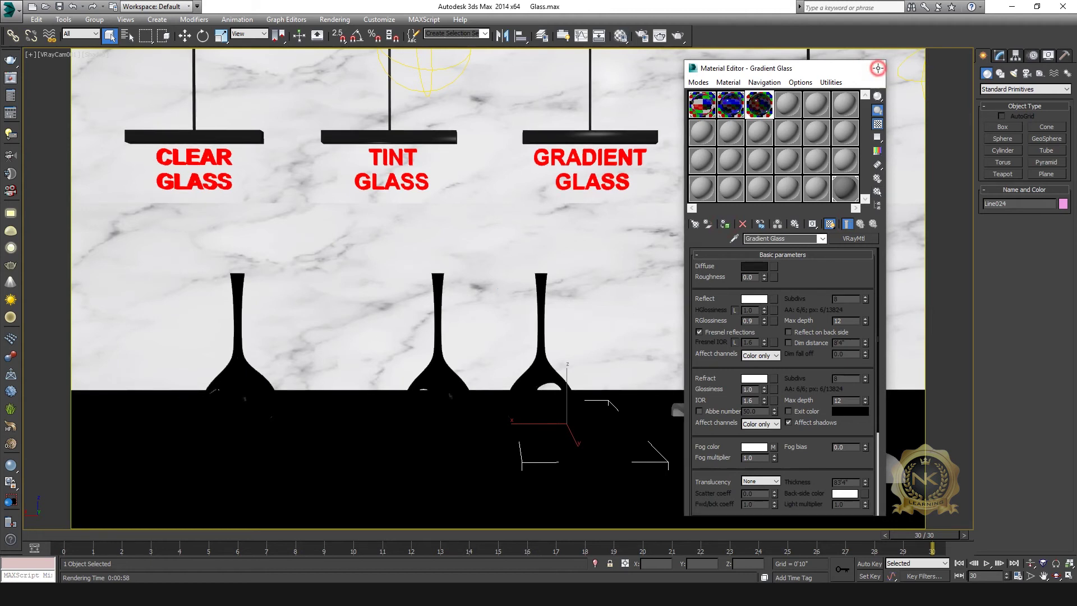
pyautogui.click(875, 70)
# Move the render region around the gradient glass panel and base in the V-Ray frame buffer and render it.
pyautogui.moveTo(343, 595)
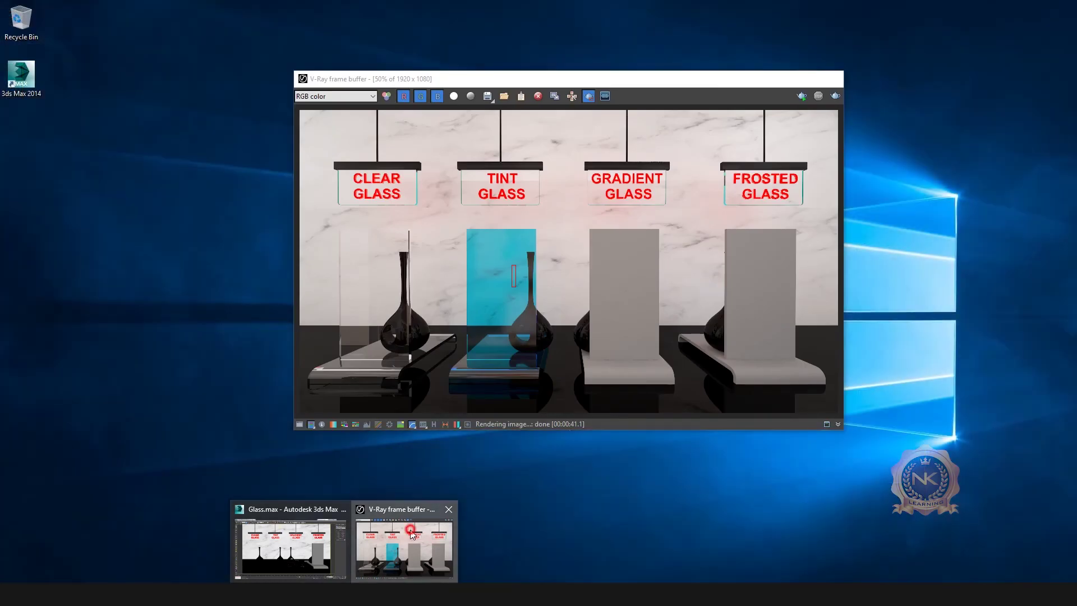
pyautogui.click(412, 534)
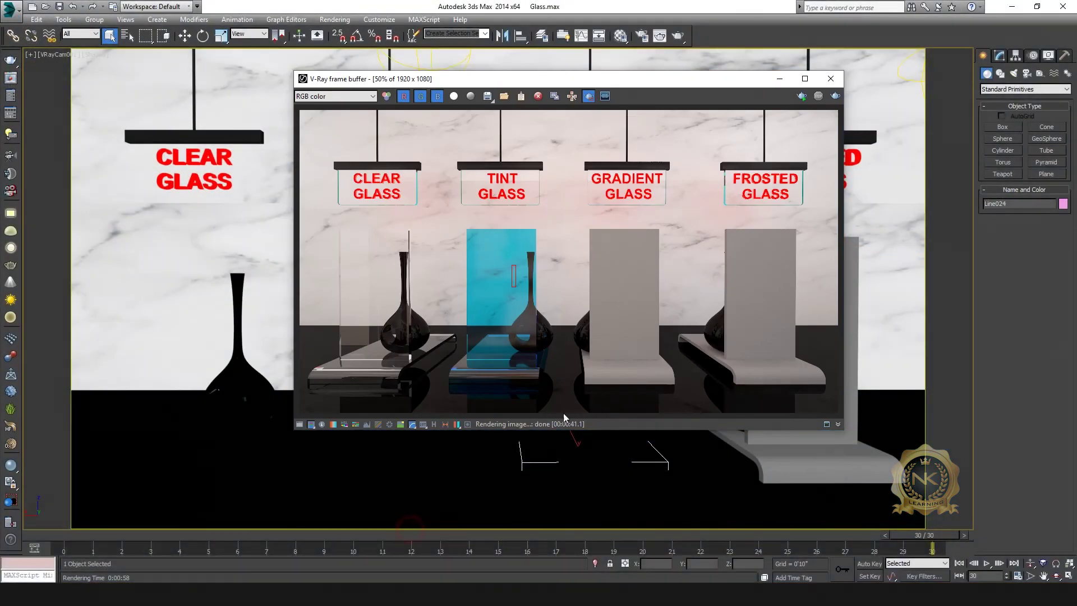
pyautogui.click(593, 105)
pyautogui.moveTo(569, 214); pyautogui.dragTo(682, 398)
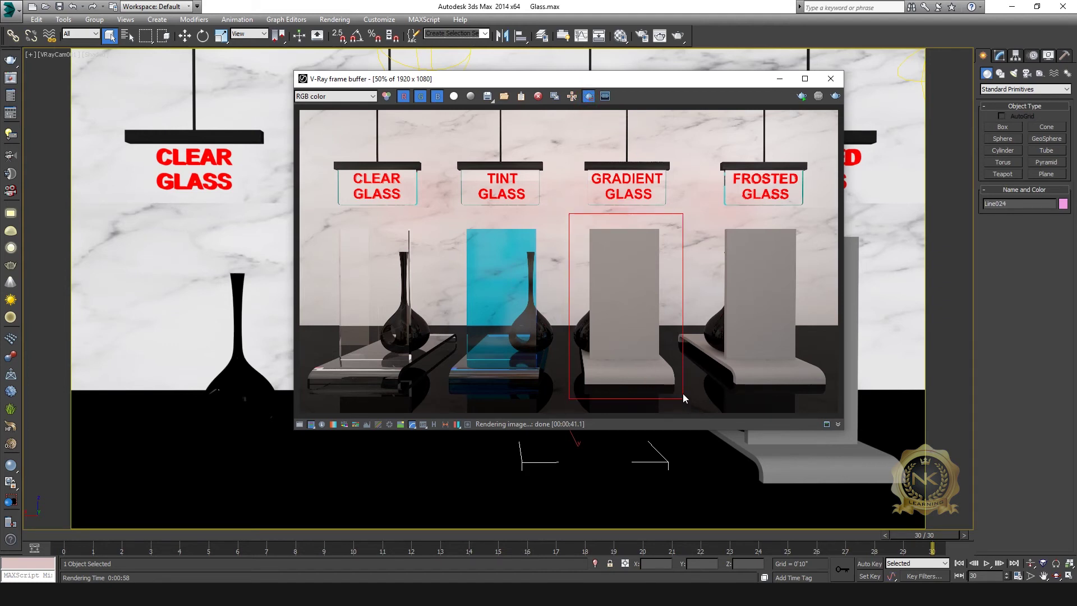
pyautogui.click(835, 96)
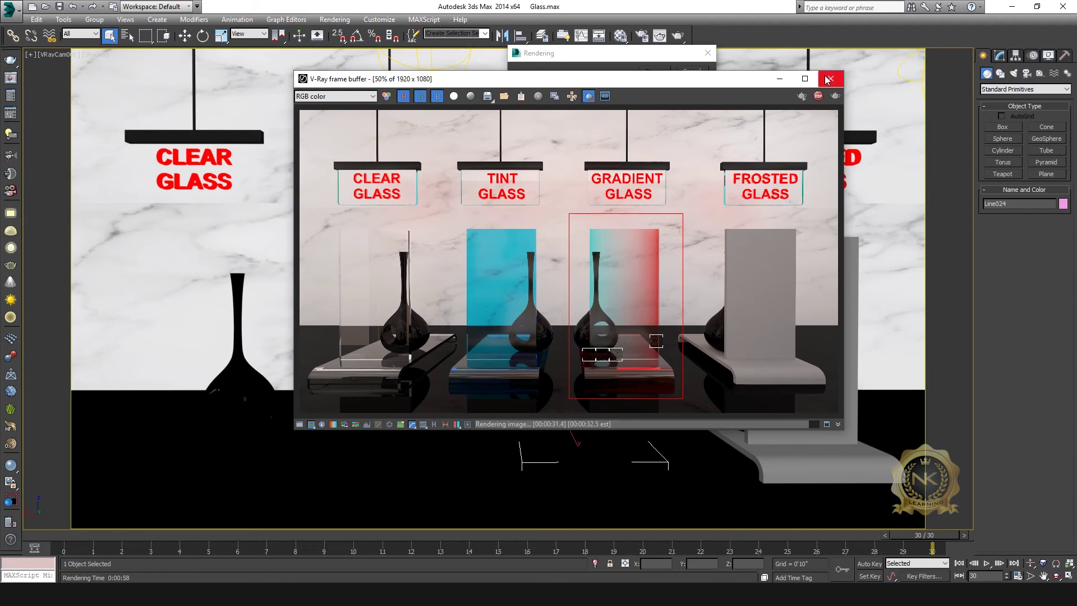
# Examine the rendered gradient glass panel in an enlarged frame buffer at 100%, and minimize the frame buffer.
pyautogui.click(805, 79)
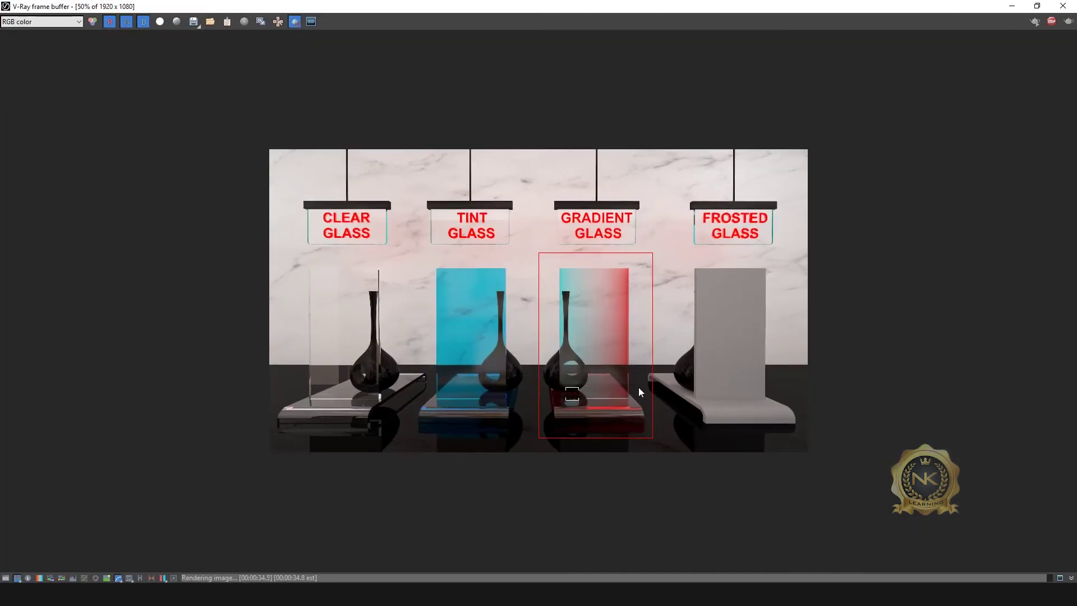
pyautogui.doubleClick(846, 300)
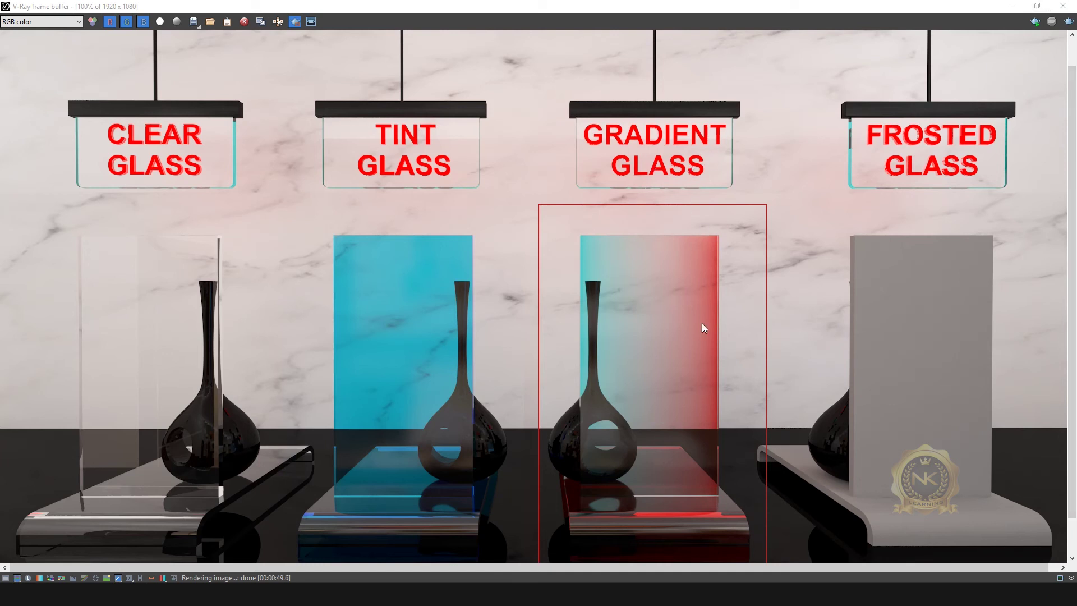
pyautogui.click(1037, 7)
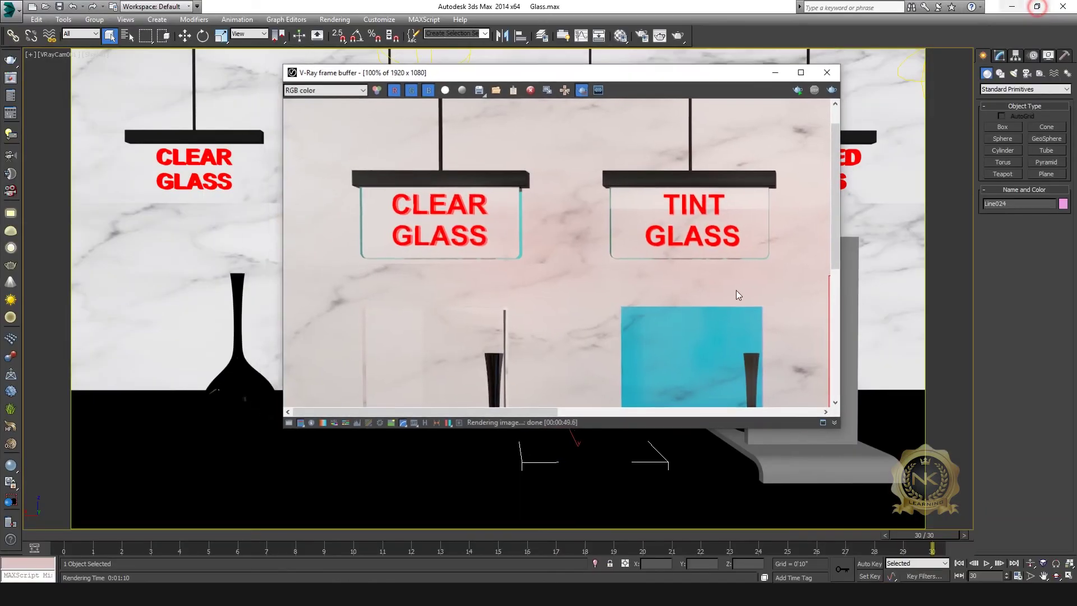
pyautogui.scroll(-2, 712, 291)
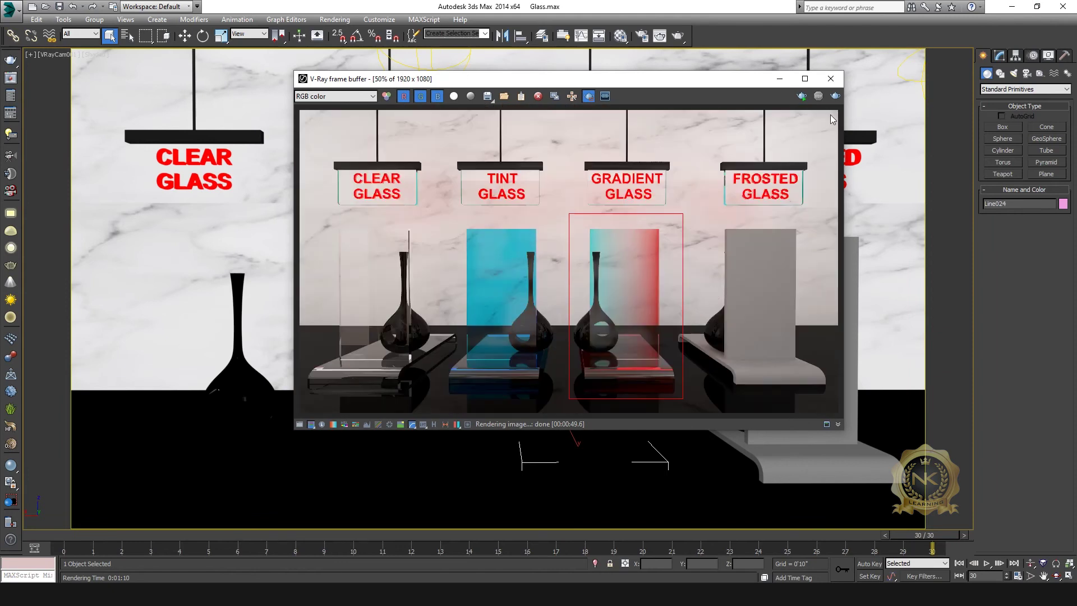
pyautogui.click(780, 79)
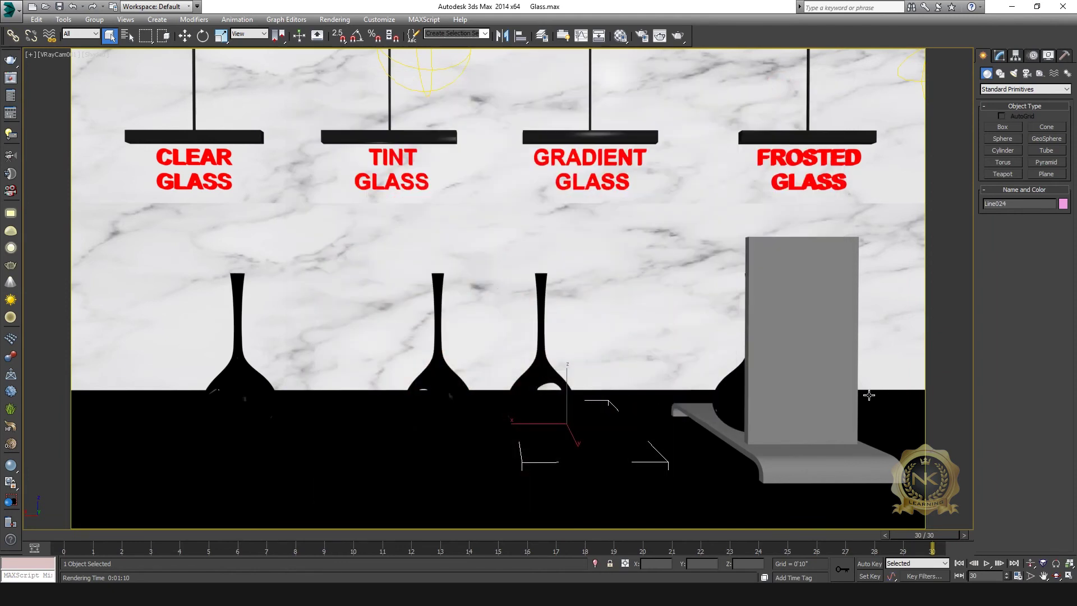
# Make the fourth material sample a VRayMtl named Frosted Glass.
pyautogui.press('m')
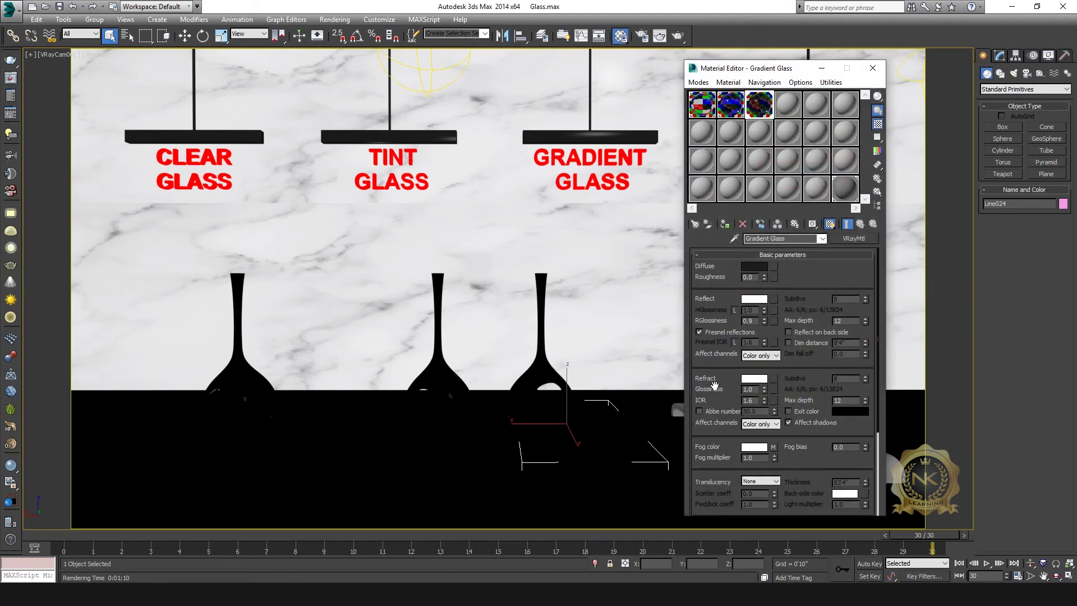
pyautogui.moveTo(812, 459); pyautogui.dragTo(822, 382)
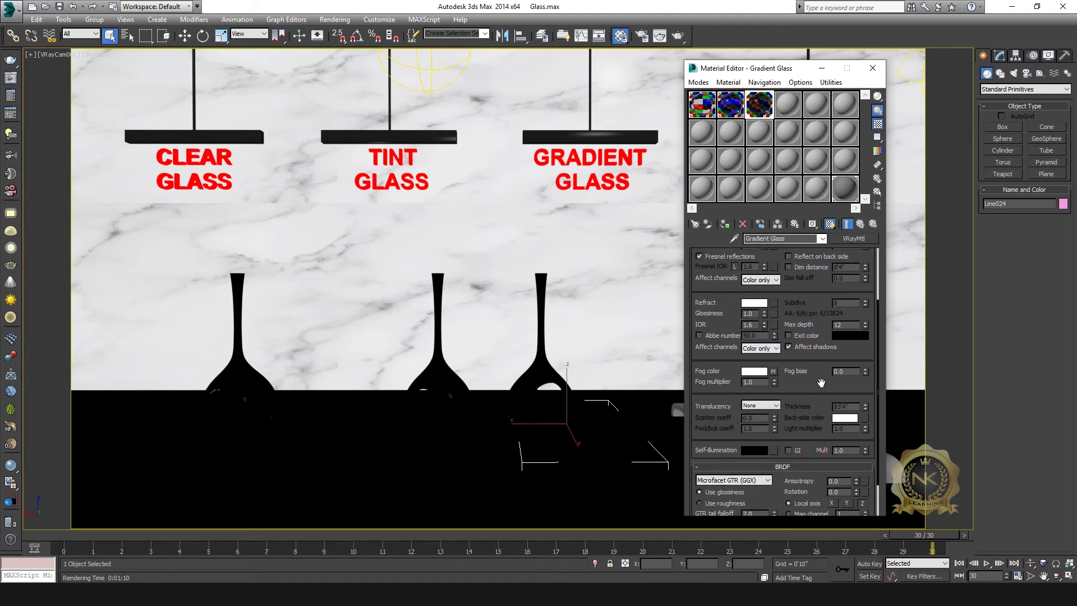
pyautogui.moveTo(771, 76); pyautogui.dragTo(477, 48)
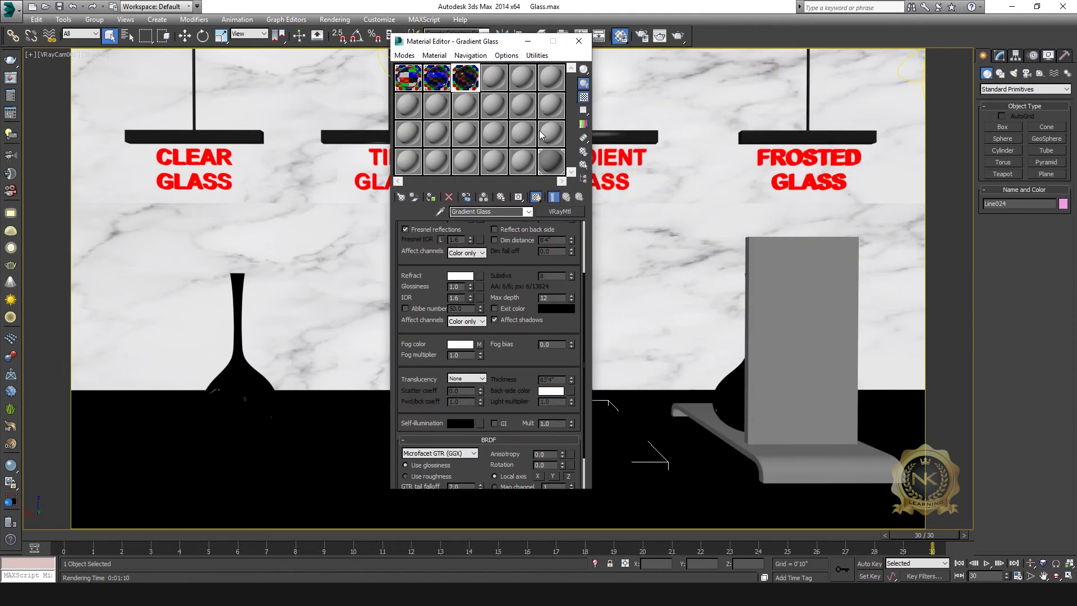
pyautogui.click(487, 84)
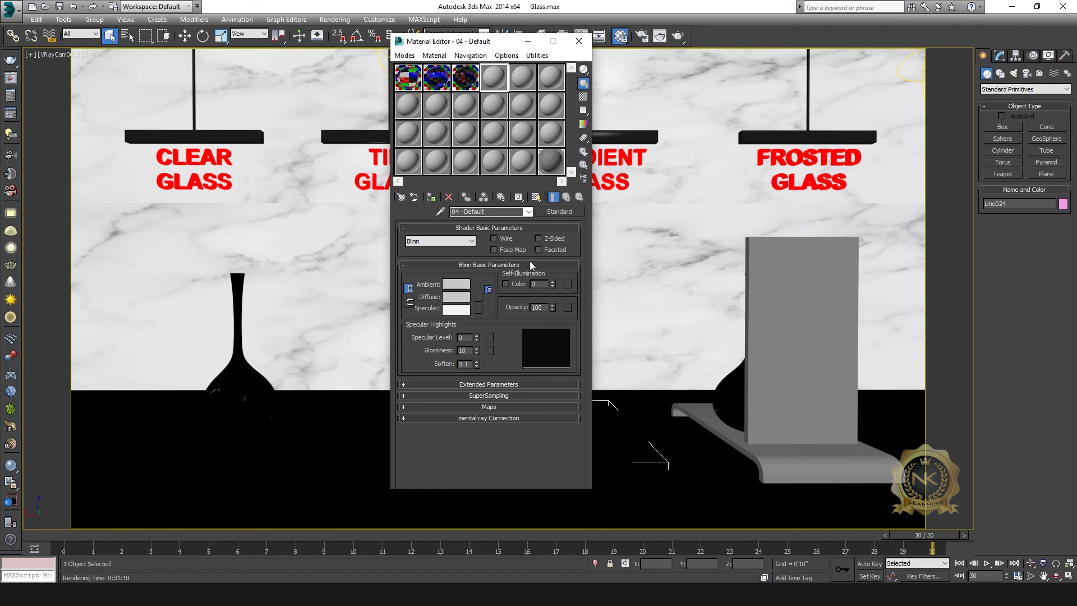
pyautogui.click(572, 212)
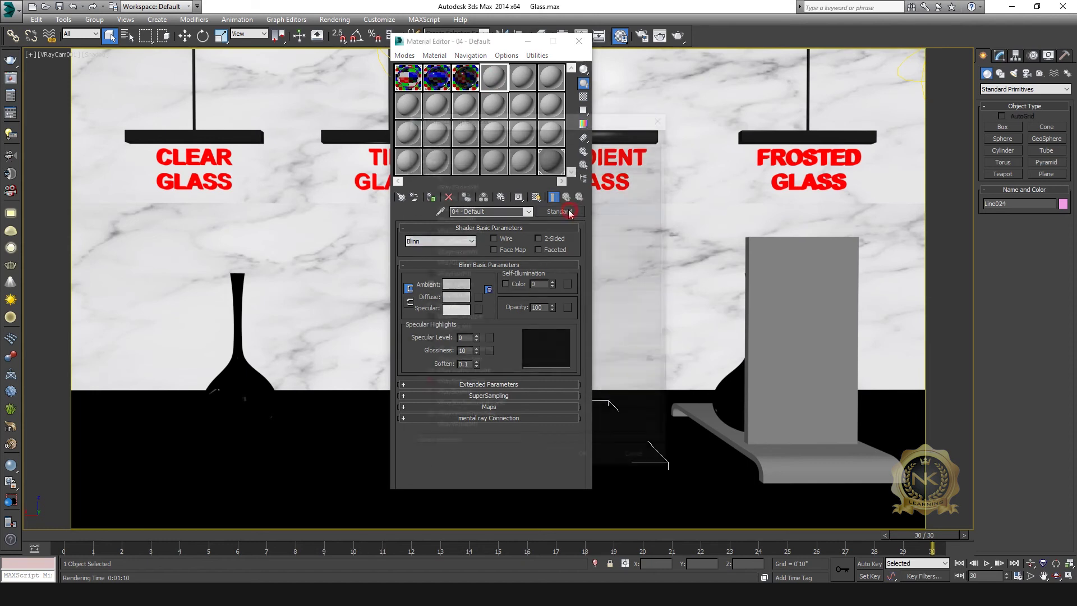
pyautogui.doubleClick(439, 307)
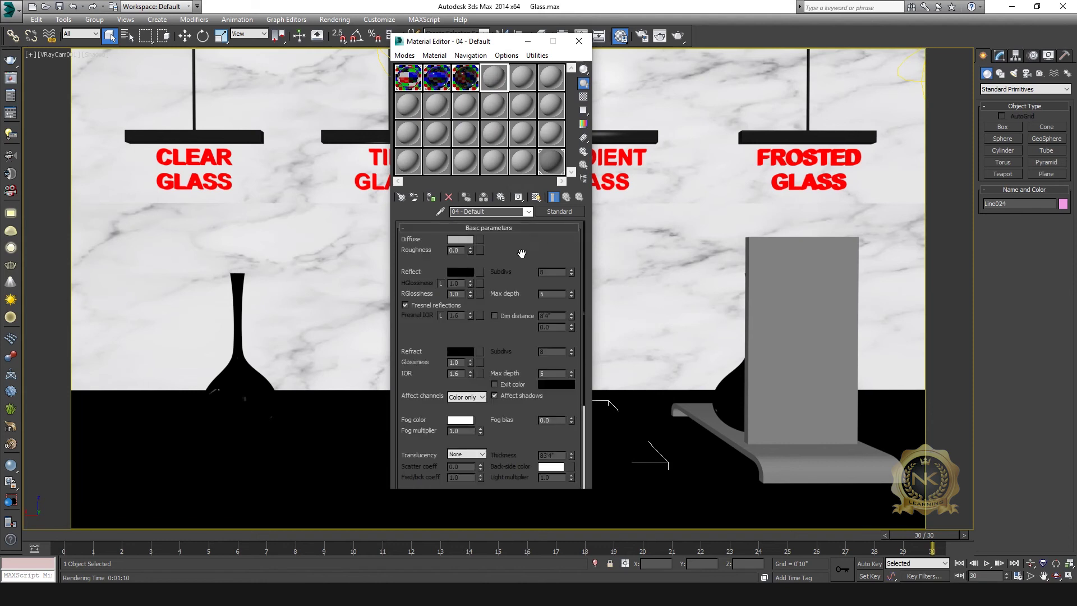
pyautogui.click(484, 212)
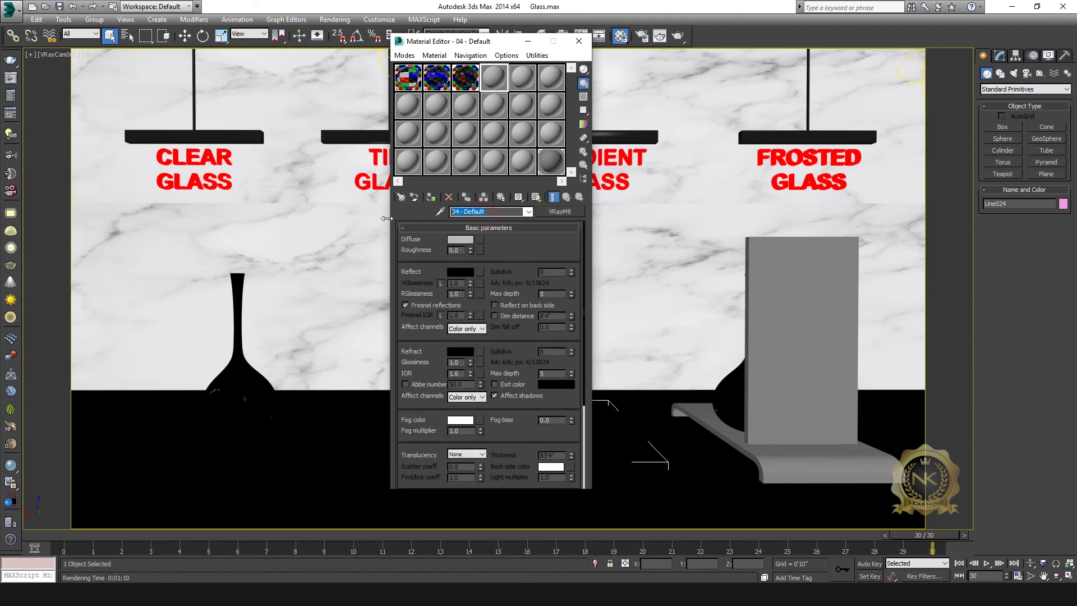
pyautogui.write('Frosted Glass')
# Set the Frosted Glass diffuse color to black and show its sample in an enlarged preview.
pyautogui.click(480, 240)
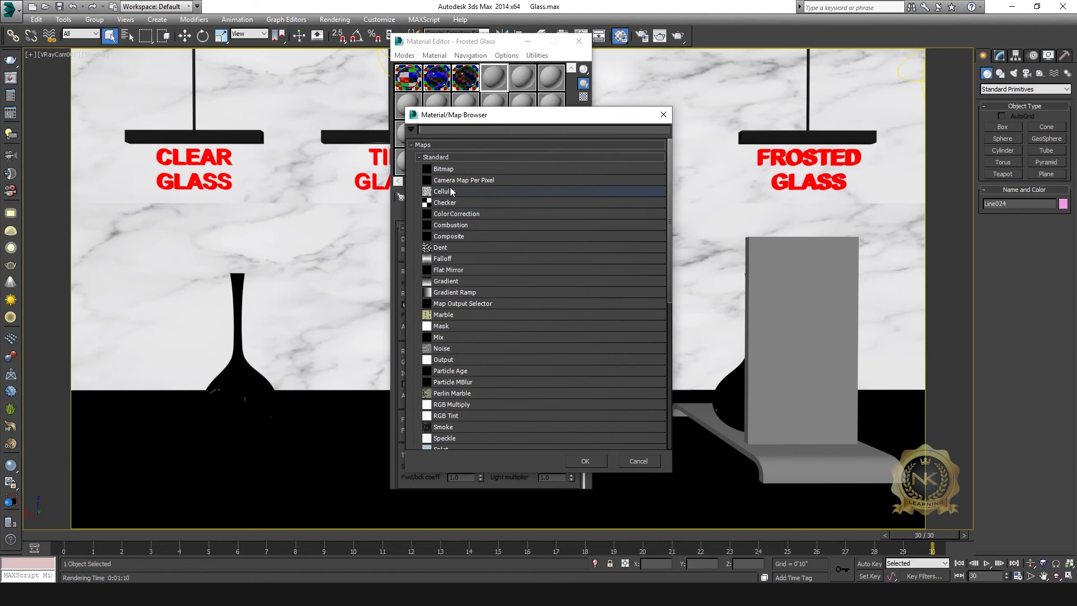
pyautogui.click(664, 115)
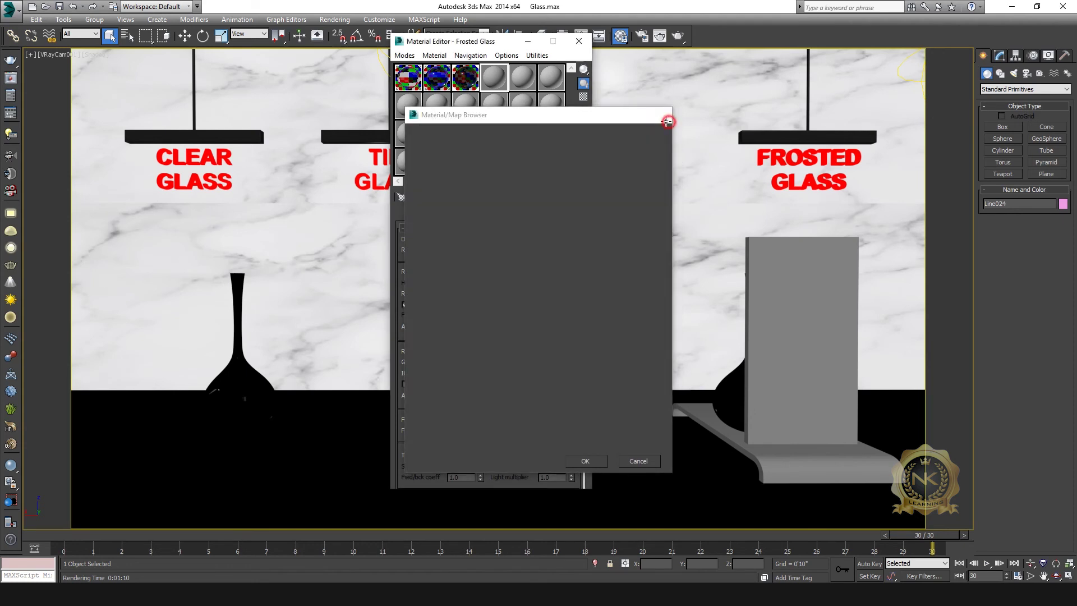
pyautogui.click(461, 240)
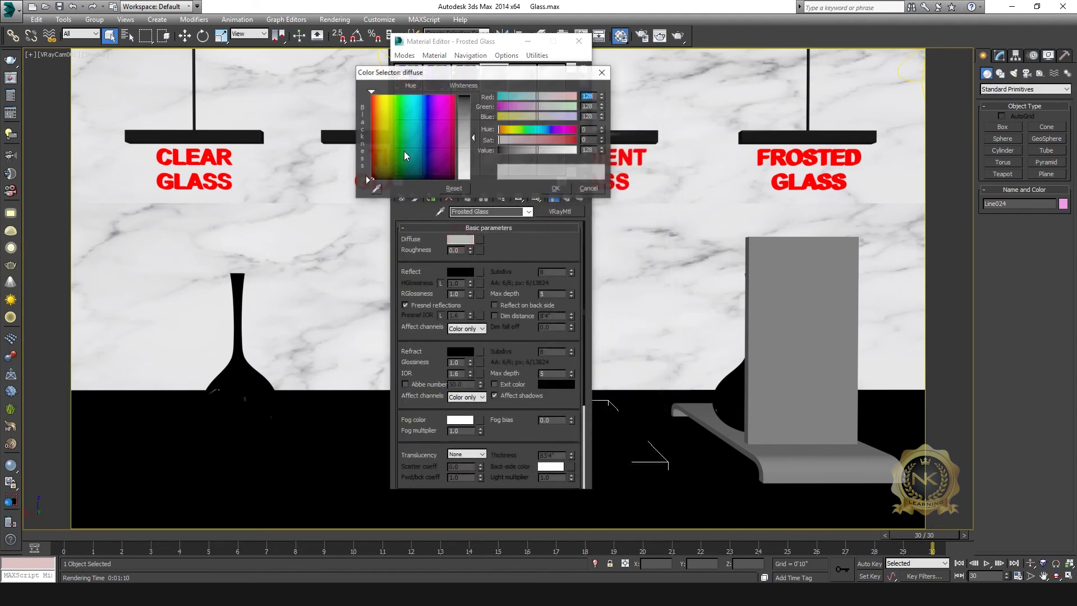
pyautogui.moveTo(472, 135); pyautogui.dragTo(473, 93)
pyautogui.click(554, 189)
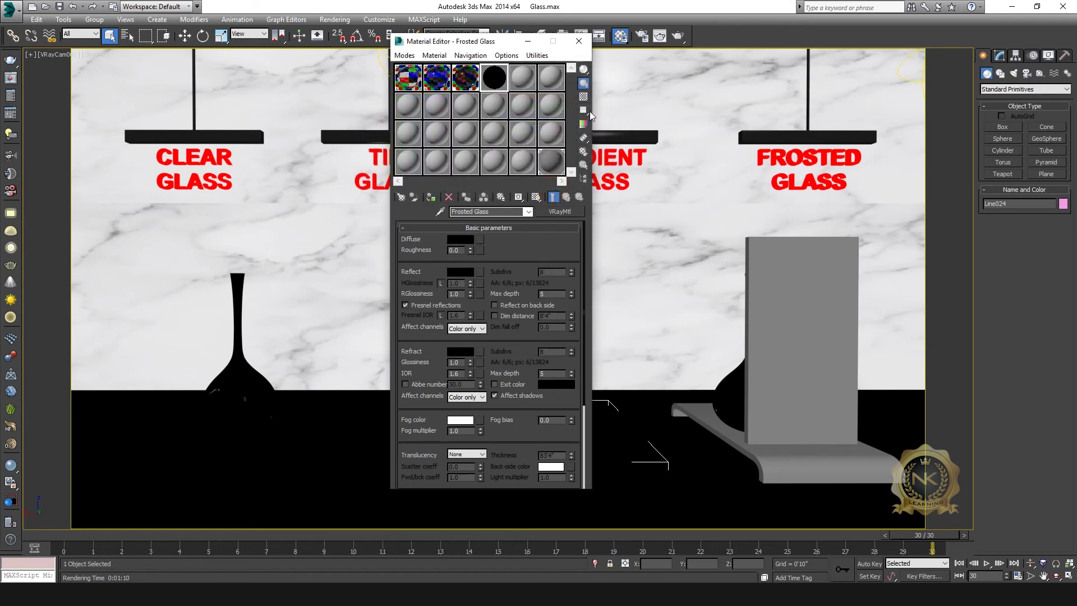
pyautogui.doubleClick(495, 83)
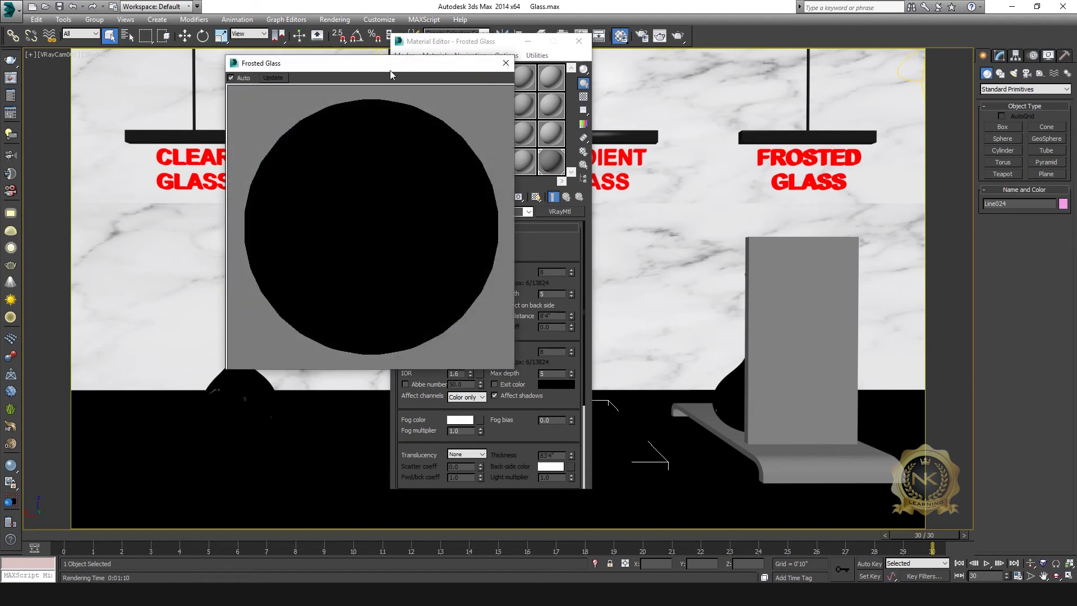
# Show the checkered background behind the Frosted Glass sample and set its reflection color to white, value 255.
pyautogui.moveTo(356, 72); pyautogui.dragTo(209, 76)
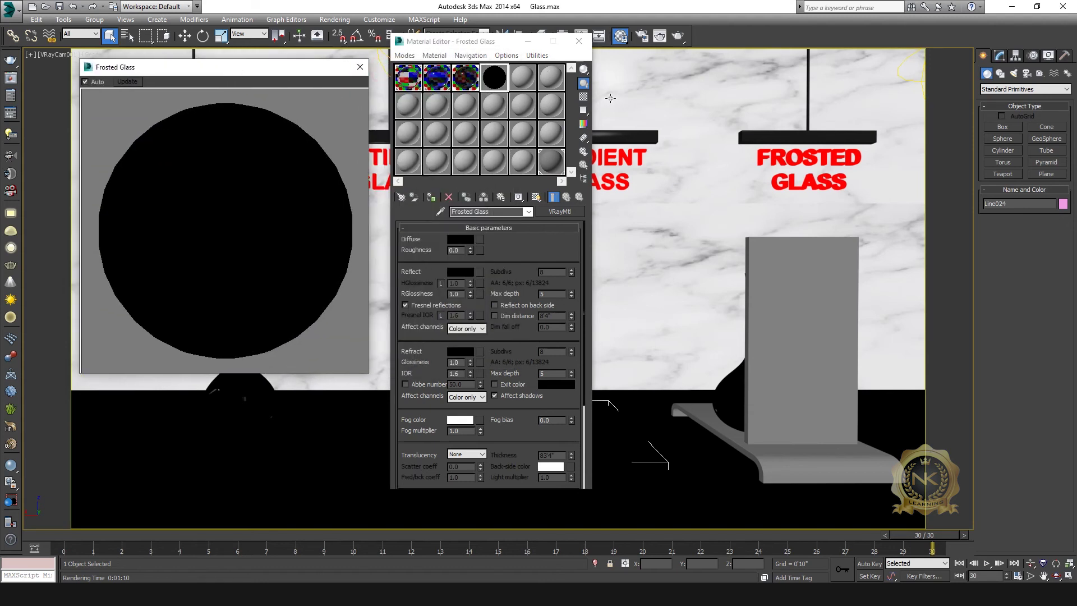
pyautogui.click(583, 96)
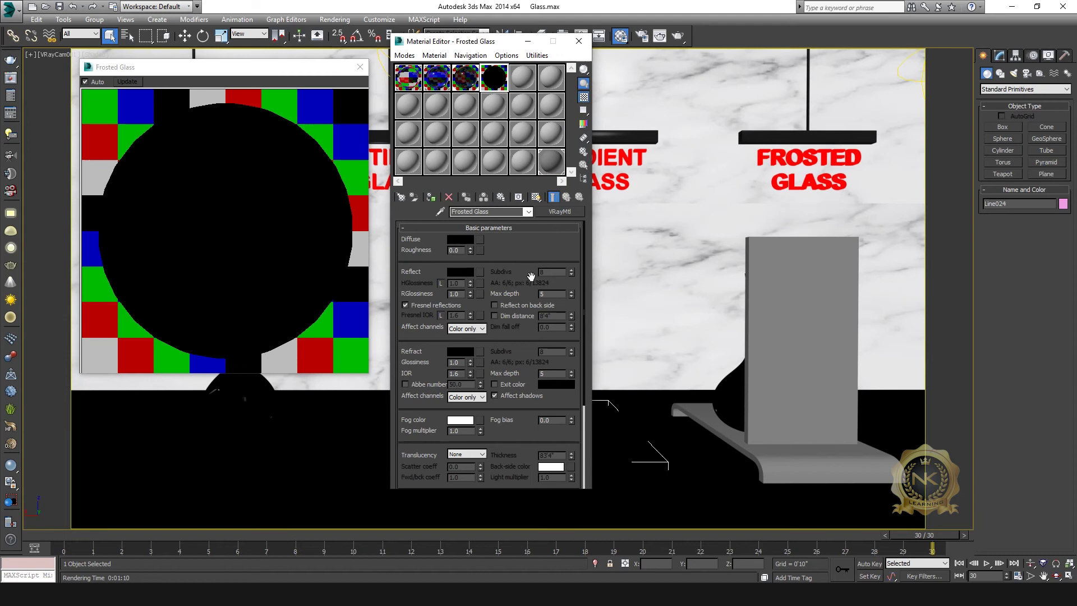
pyautogui.click(465, 272)
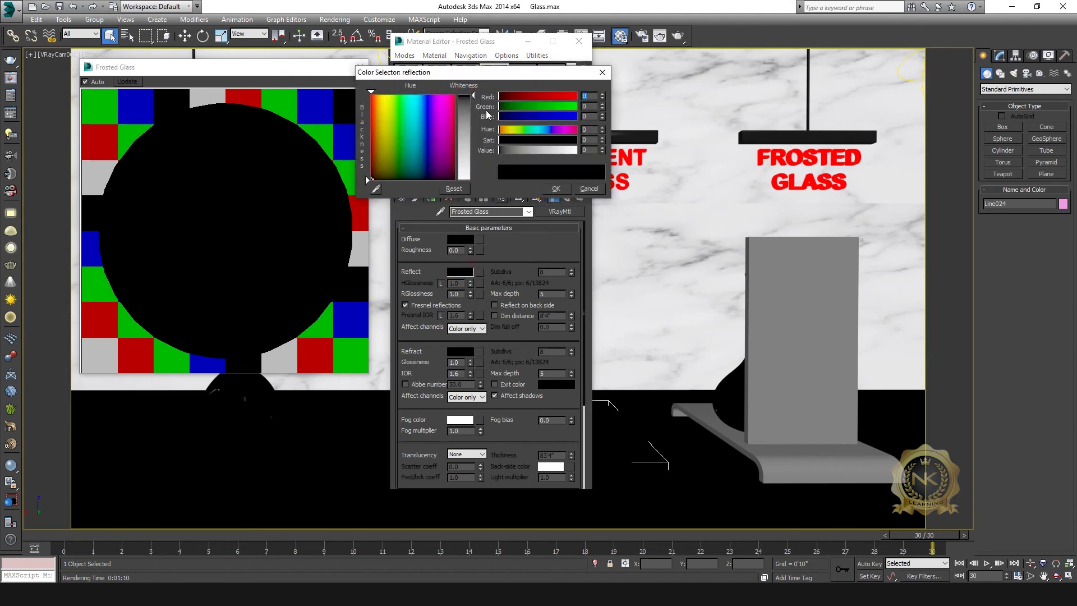
pyautogui.write('255')
pyautogui.press('Return')
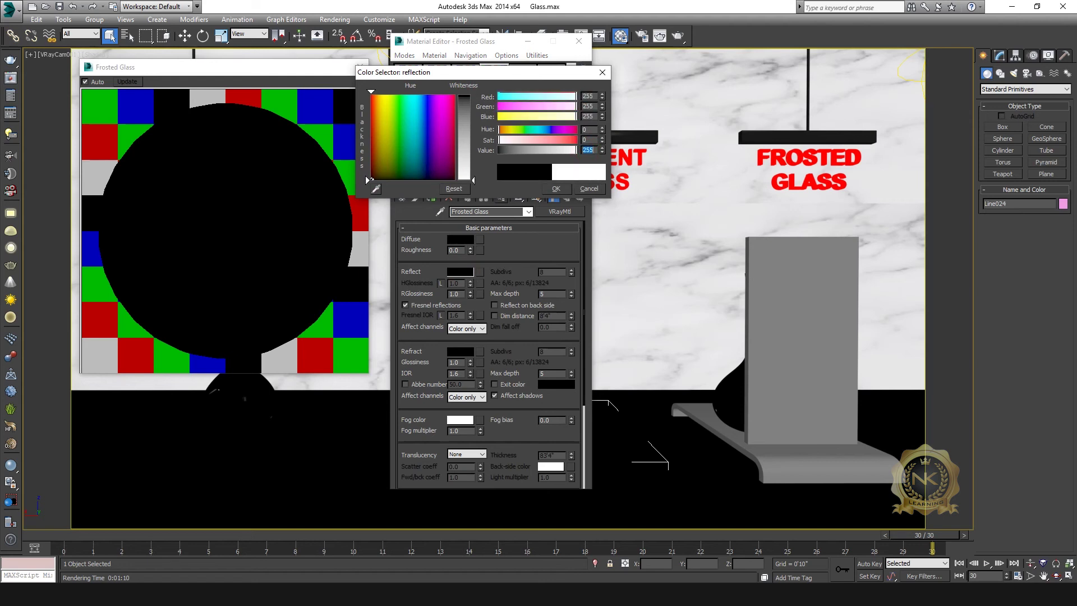
pyautogui.click(557, 188)
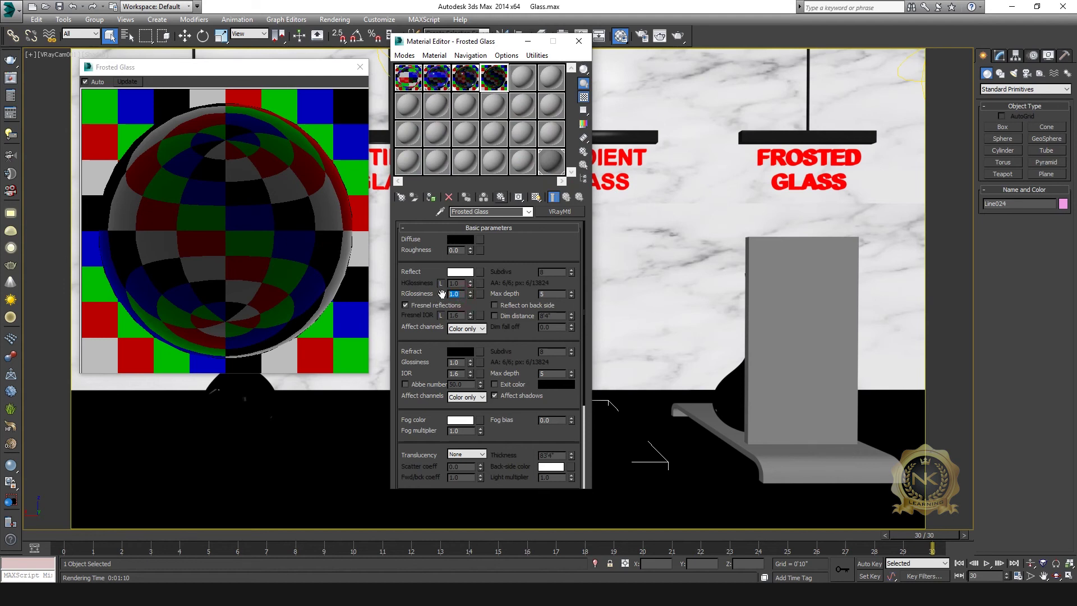
# Set the Frosted Glass reflection glossiness to 0.7 and the reflection max depth to 12.
pyautogui.press('Return')
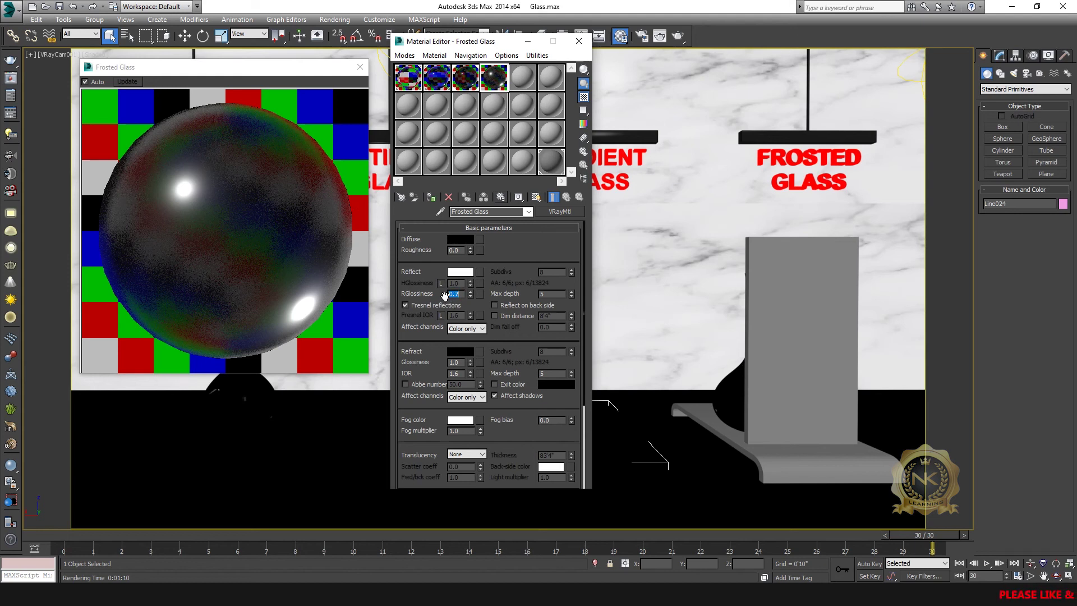
pyautogui.doubleClick(547, 294)
pyautogui.write('12')
pyautogui.press('Return')
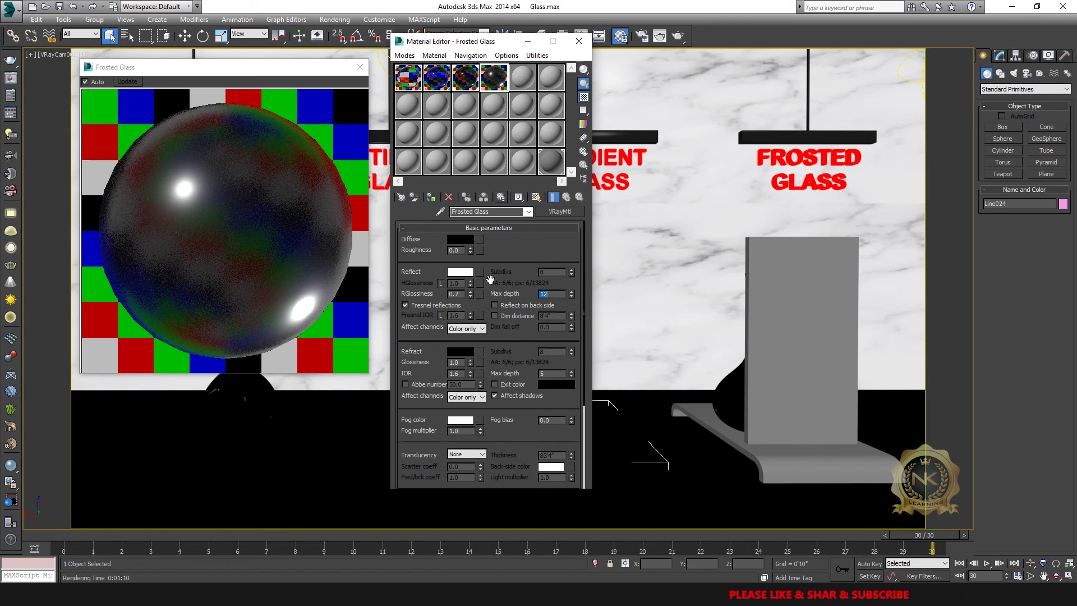
# Set the Frosted Glass refraction color to white with a value of 255.
pyautogui.click(460, 351)
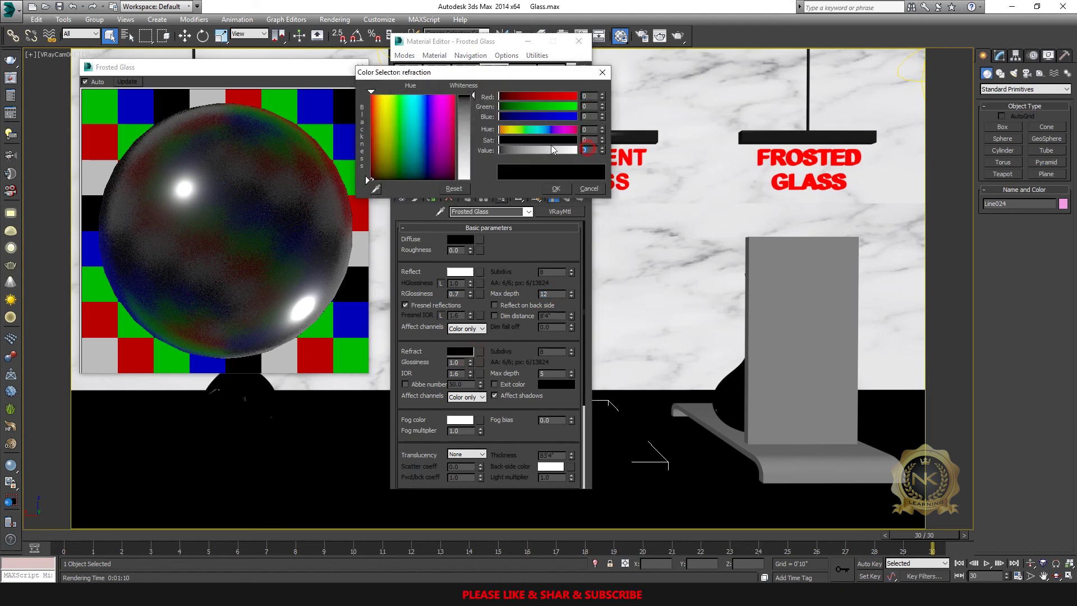
pyautogui.doubleClick(588, 150)
pyautogui.write('255')
pyautogui.press('Return')
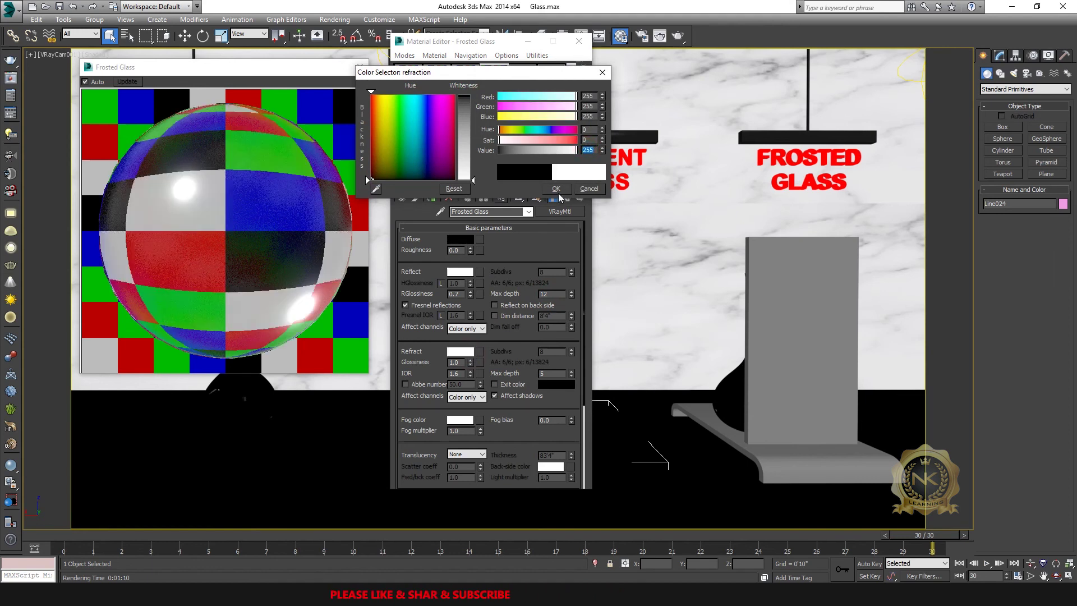
pyautogui.click(555, 188)
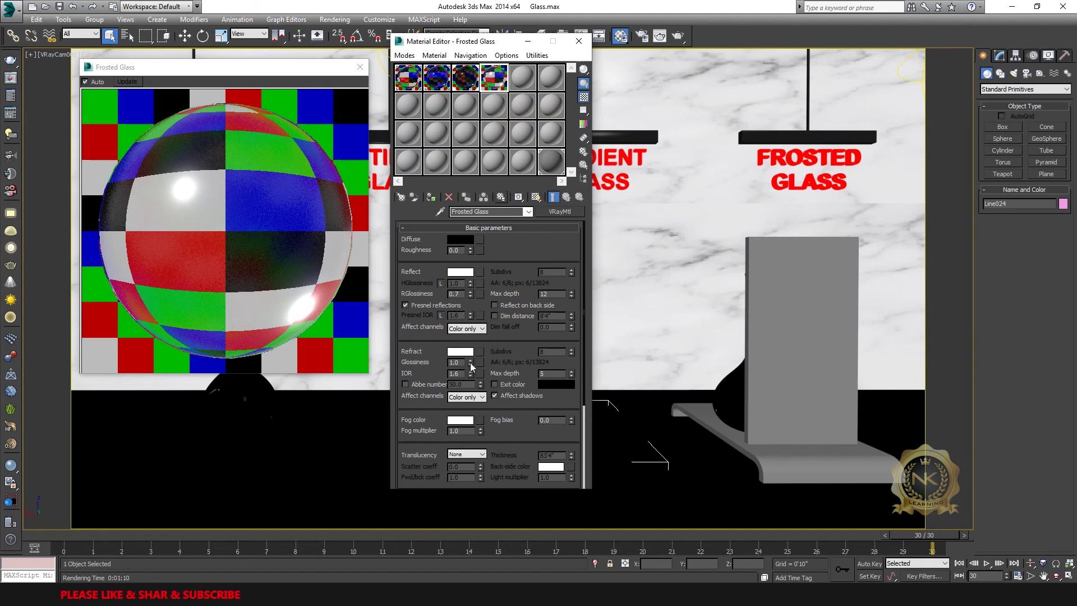
# Set the Frosted Glass refraction glossiness to 0.7 and close the enlarged sample preview.
pyautogui.doubleClick(464, 362)
pyautogui.write('0.7')
pyautogui.press('Return')
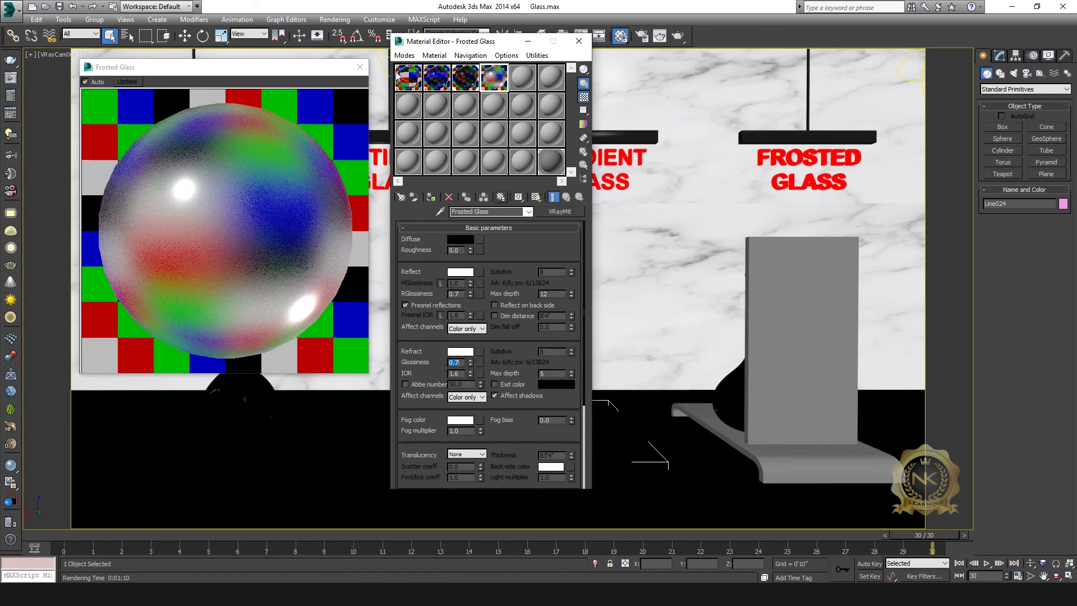
pyautogui.click(361, 66)
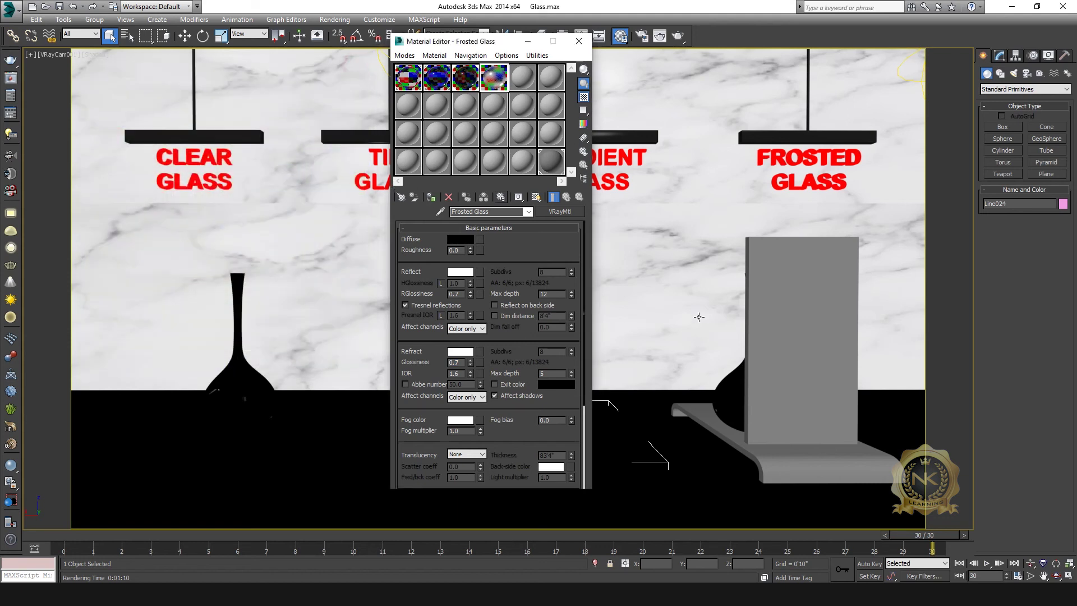
# Assign Frosted Glass to the panel and base under the FROSTED GLASS sign, show it in the viewport, and close the Material Editor.
pyautogui.click(793, 286)
pyautogui.keyDown('ctrl'); pyautogui.click(779, 453); pyautogui.keyUp('ctrl')
pyautogui.click(429, 197)
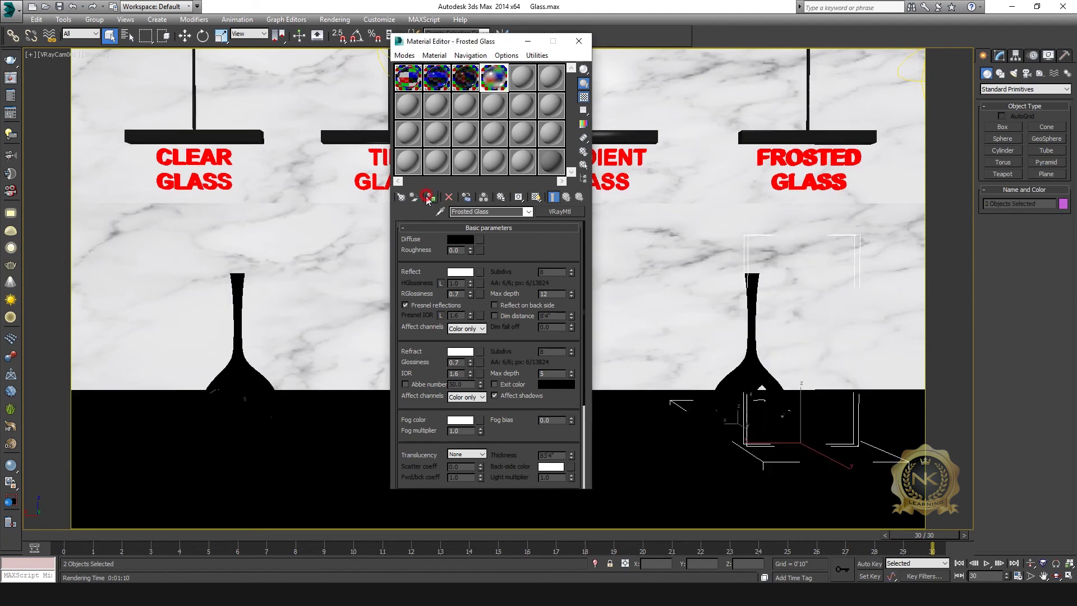
pyautogui.click(536, 197)
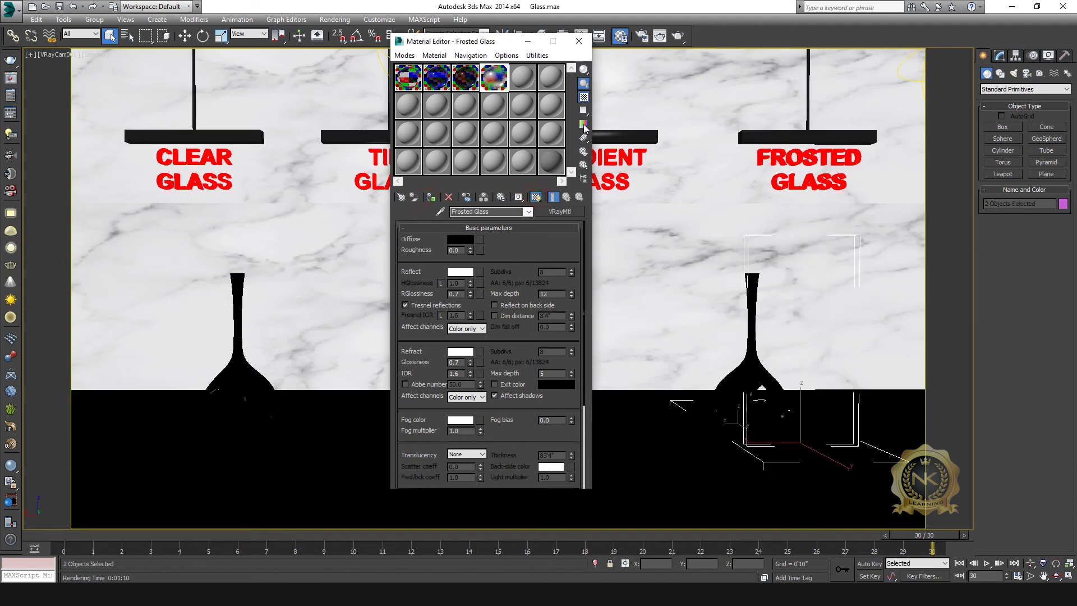
pyautogui.click(580, 42)
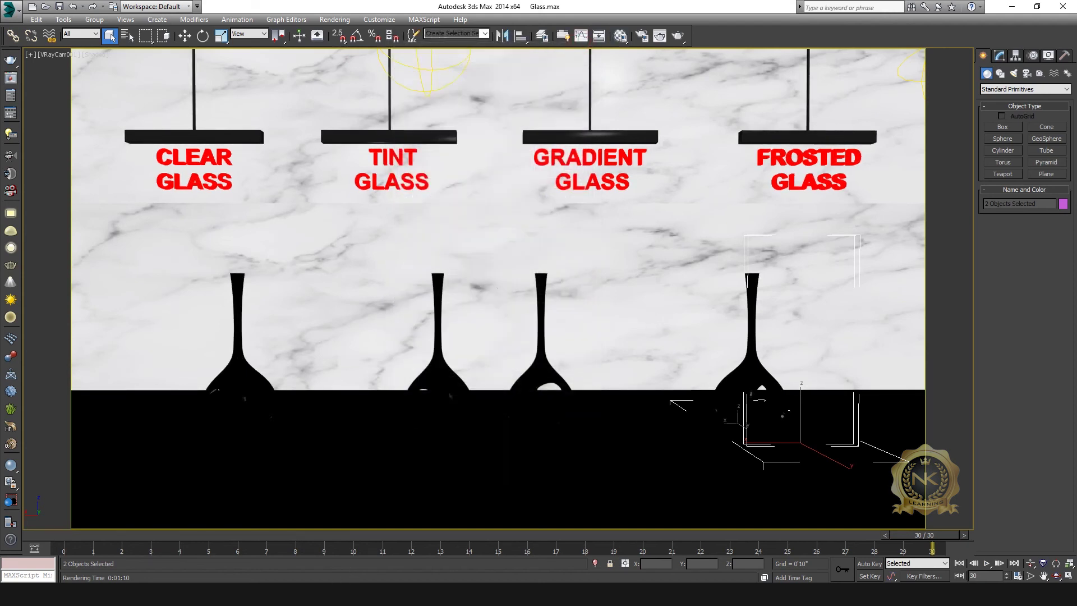
# Move the render region around the frosted glass panel and base in the V-Ray frame buffer and render it.
pyautogui.moveTo(345, 594)
pyautogui.click(406, 539)
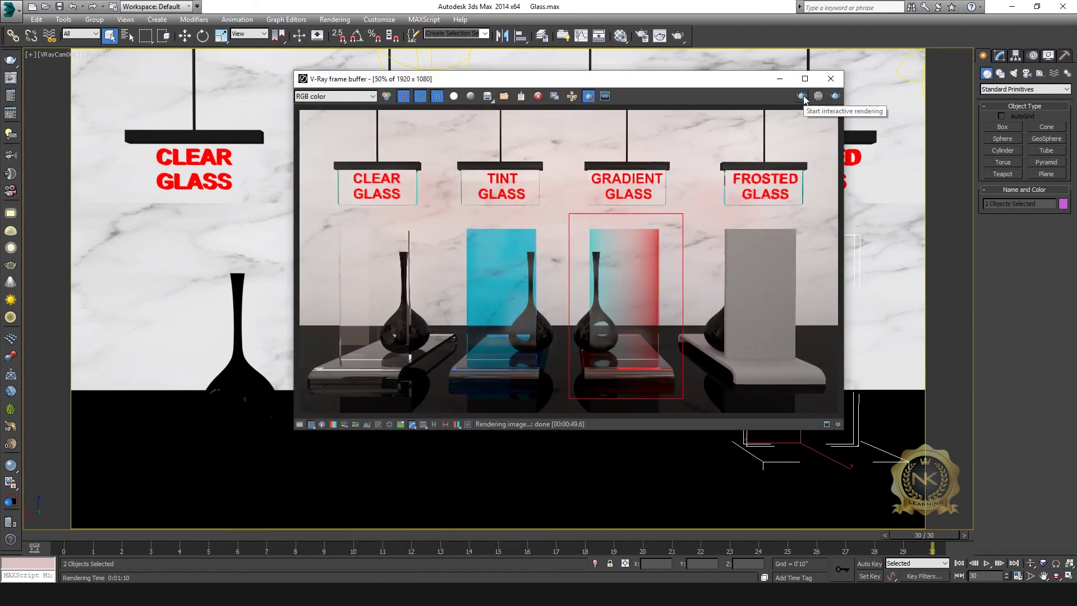
pyautogui.click(589, 96)
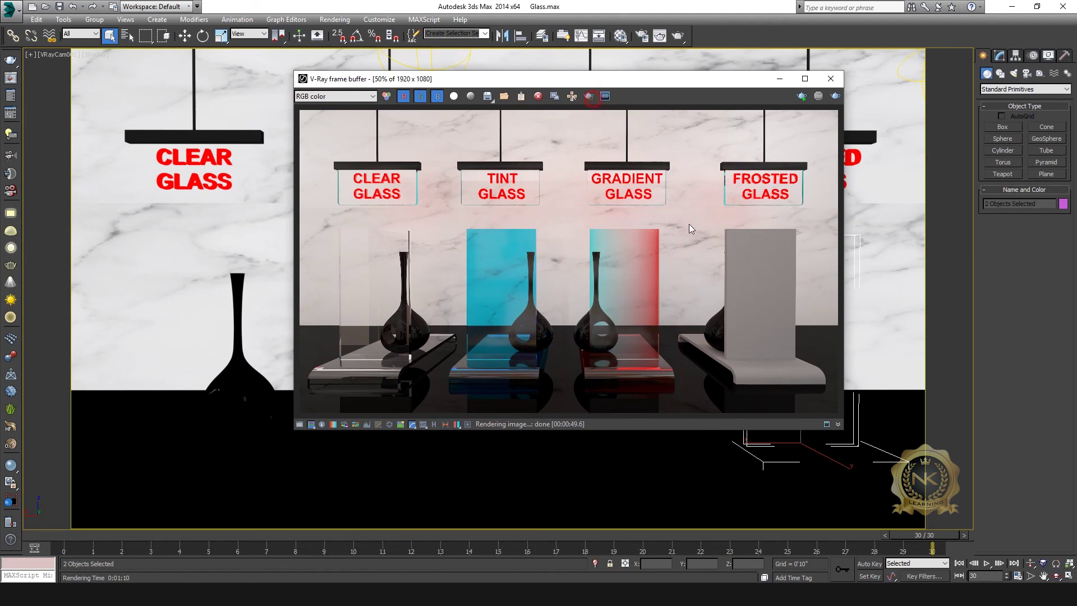
pyautogui.click(589, 96)
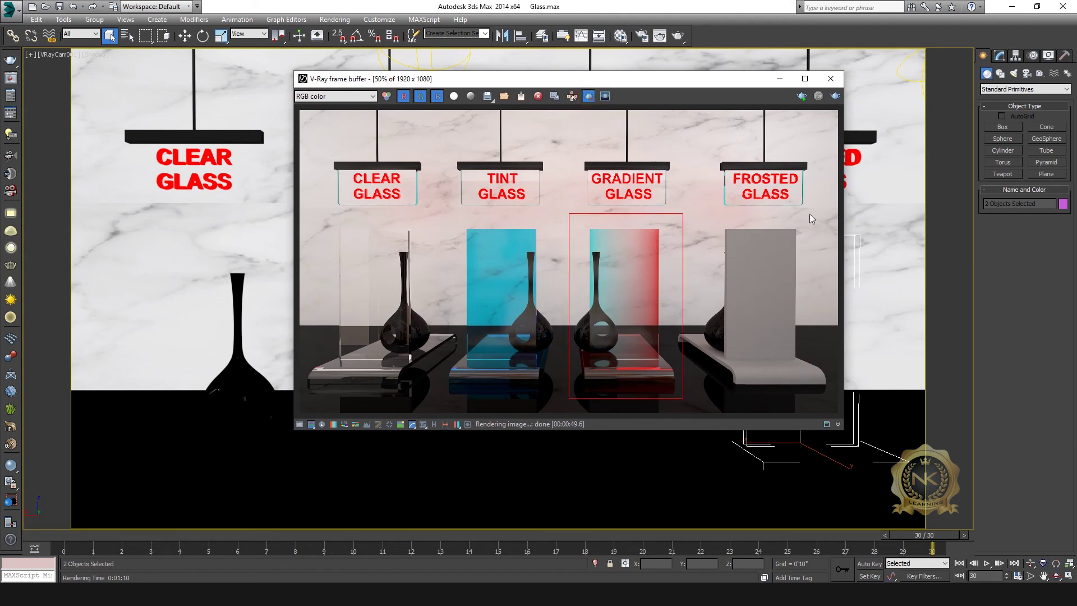
pyautogui.moveTo(832, 208); pyautogui.dragTo(675, 393)
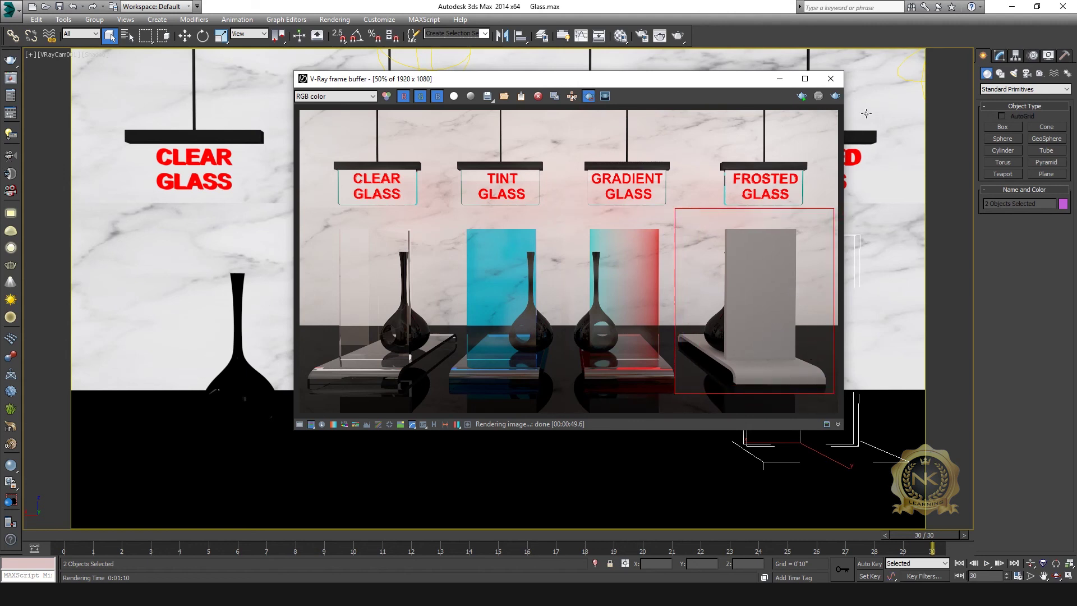
pyautogui.click(835, 96)
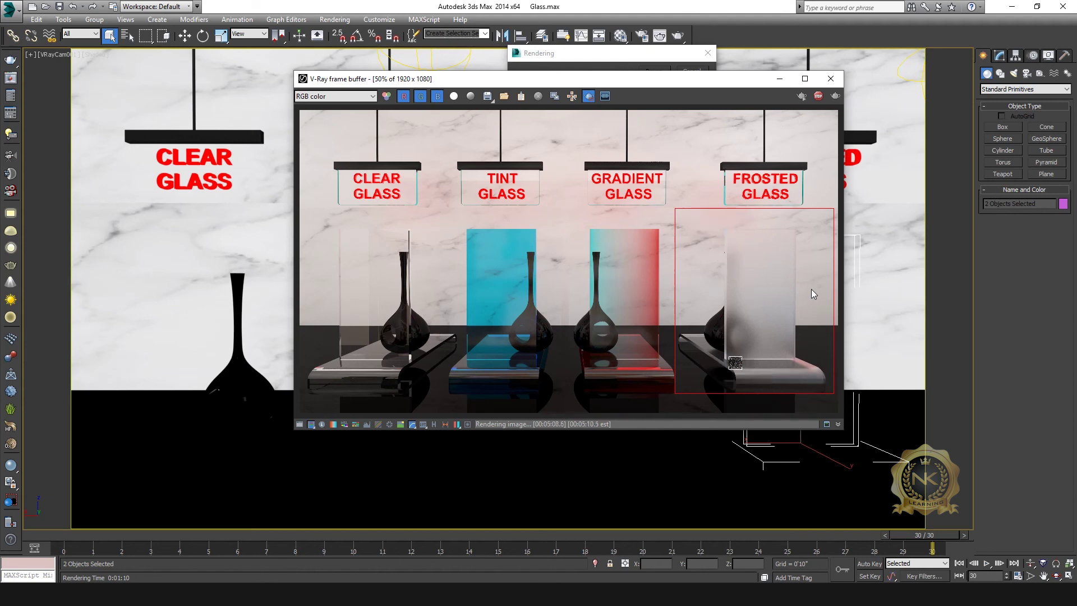
# Check the rendering progress and return to the V-Ray frame buffer.
pyautogui.click(654, 61)
pyautogui.click(751, 83)
pyautogui.click(696, 53)
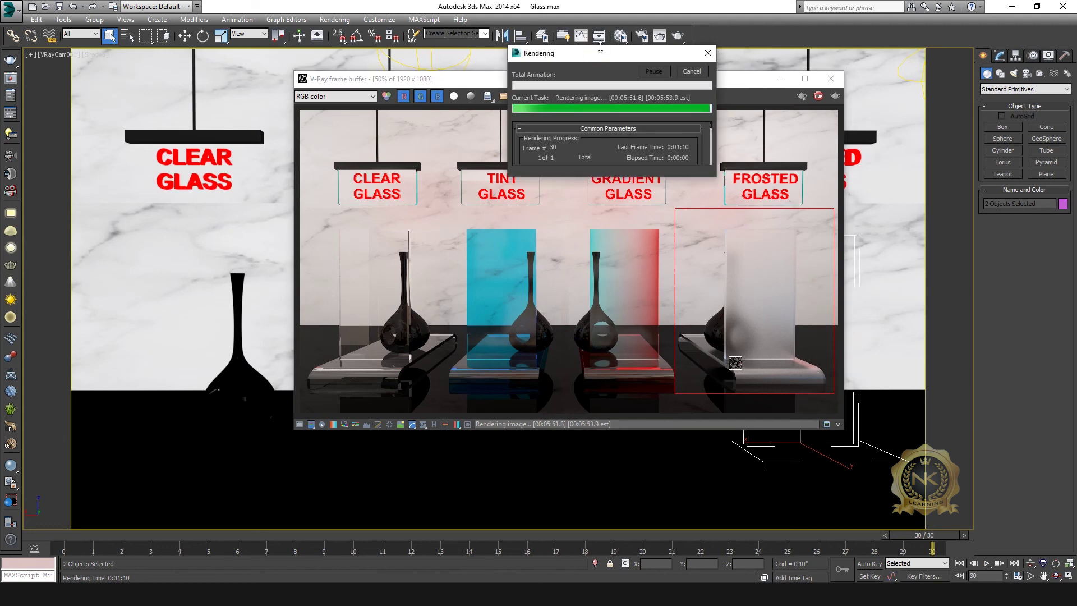
pyautogui.click(728, 78)
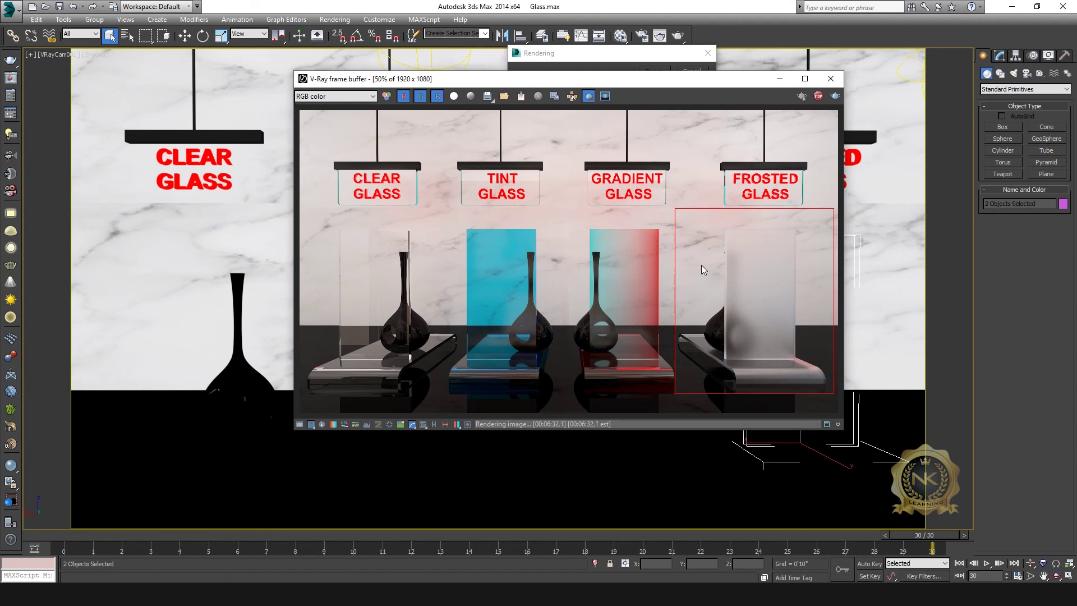
# Examine the rendered frosted glass panel and base in an enlarged frame buffer at 100% and 200%.
pyautogui.click(804, 79)
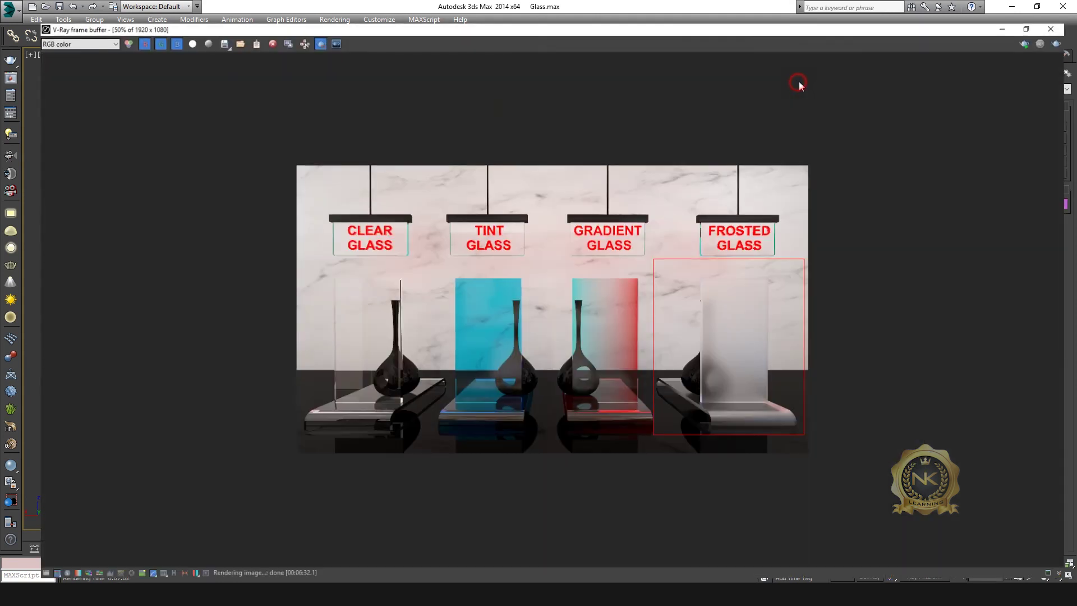
pyautogui.doubleClick(752, 381)
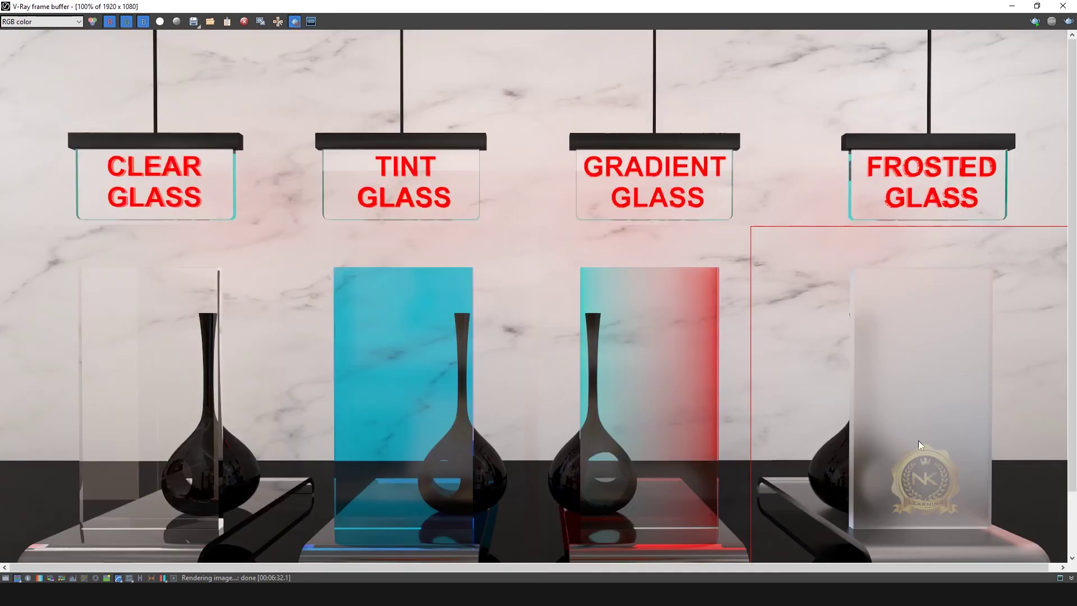
pyautogui.scroll(1, 897, 414)
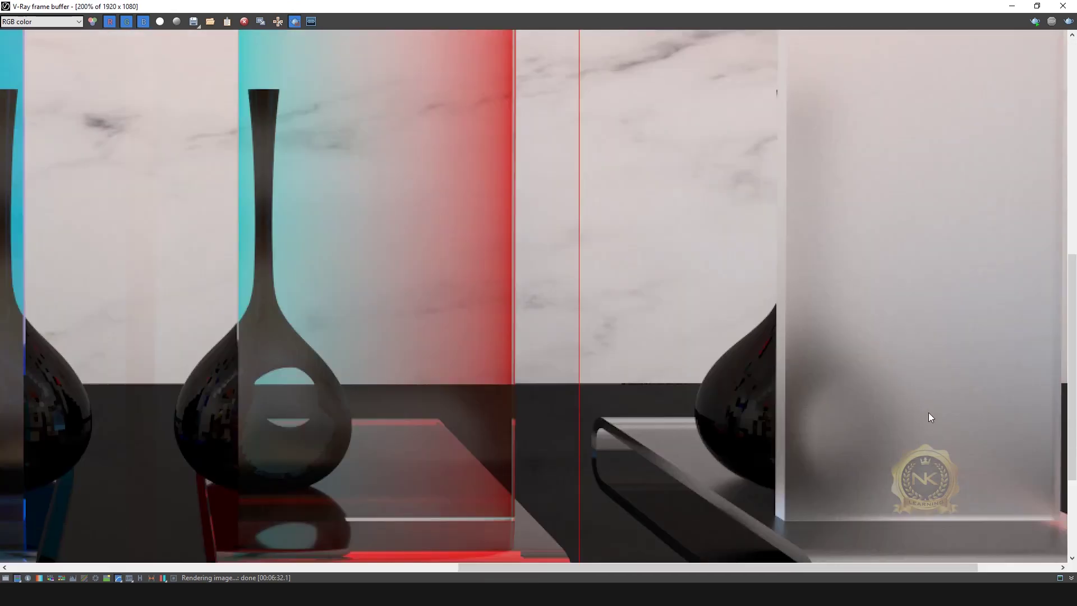
pyautogui.scroll(-1, 927, 412)
pyautogui.scroll(1, 925, 411)
pyautogui.moveTo(927, 418); pyautogui.dragTo(737, 326, button='middle')
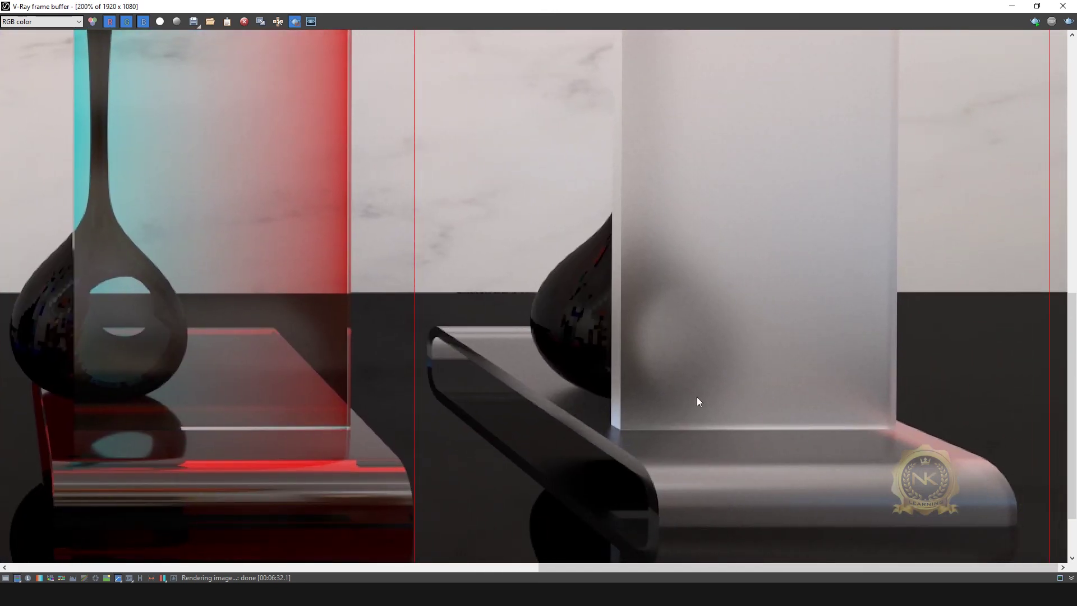
pyautogui.moveTo(882, 249); pyautogui.dragTo(846, 365, button='middle')
pyautogui.scroll(-1, 818, 303)
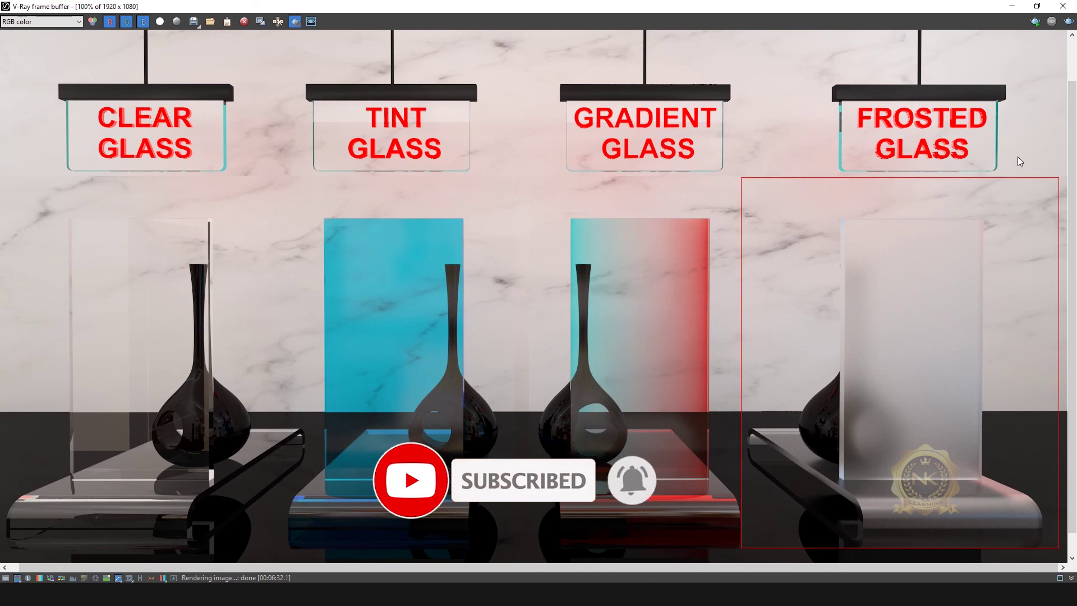
# Turn off region rendering and examine all four glass panels in the enlarged frame buffer at different zoom levels, ending at 100%.
pyautogui.click(294, 21)
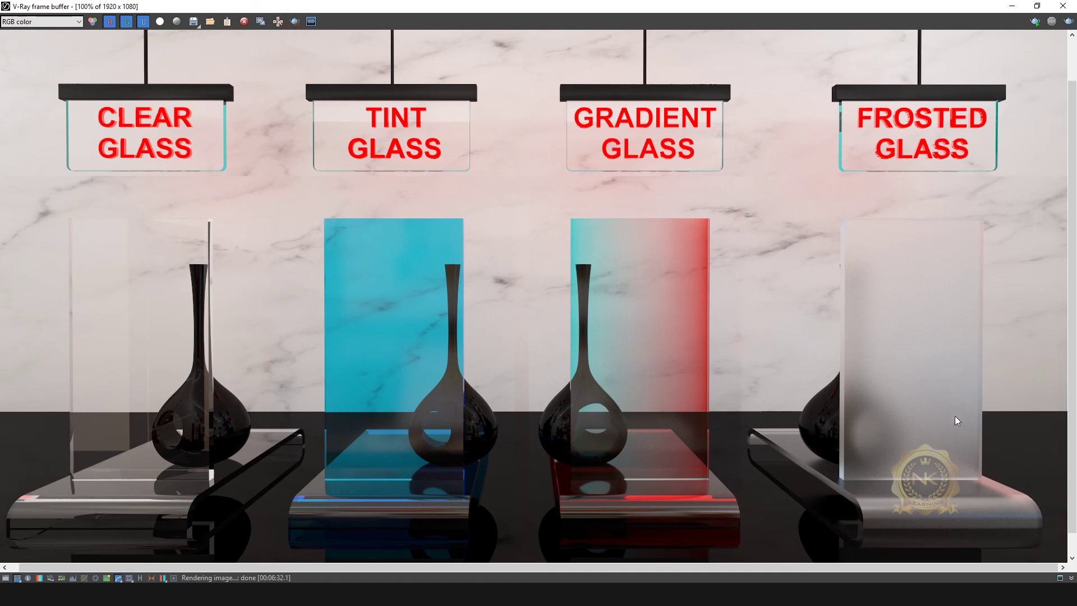
pyautogui.scroll(2, 950, 435)
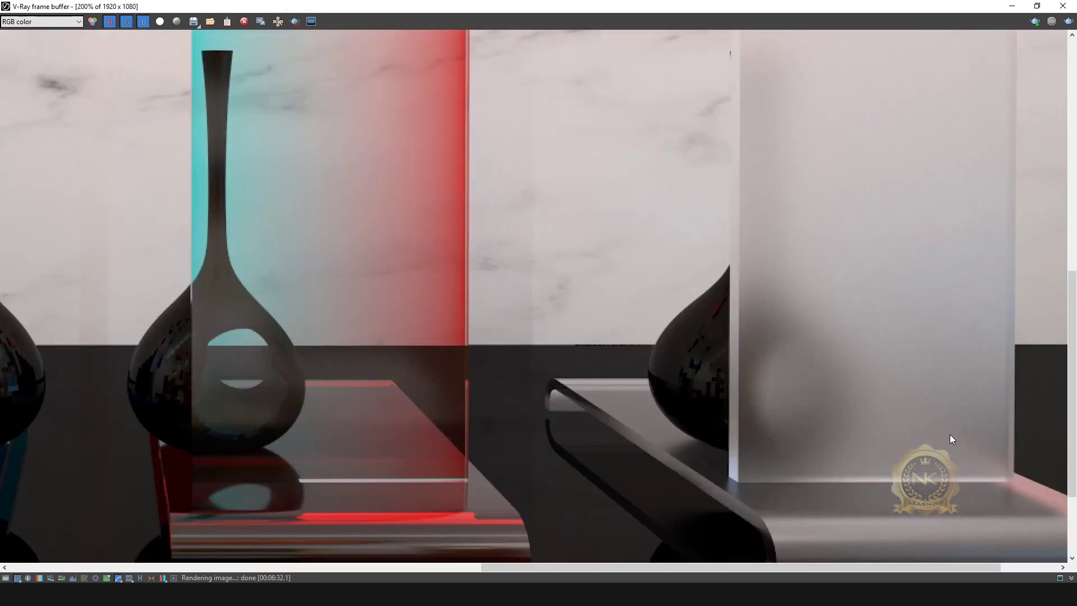
pyautogui.scroll(-2, 876, 366)
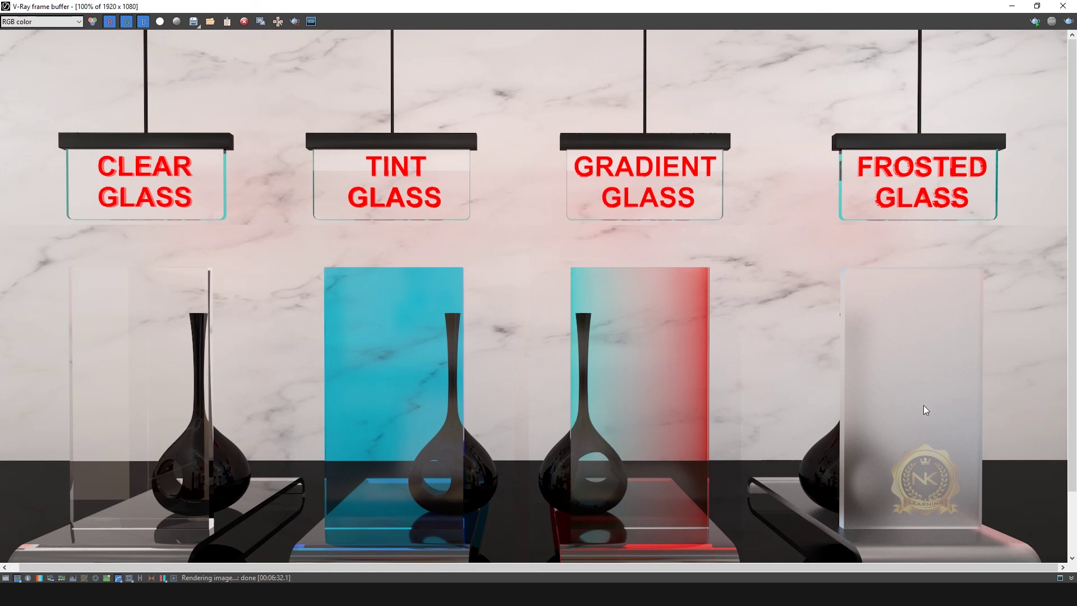
pyautogui.moveTo(934, 487); pyautogui.dragTo(880, 420, button='middle')
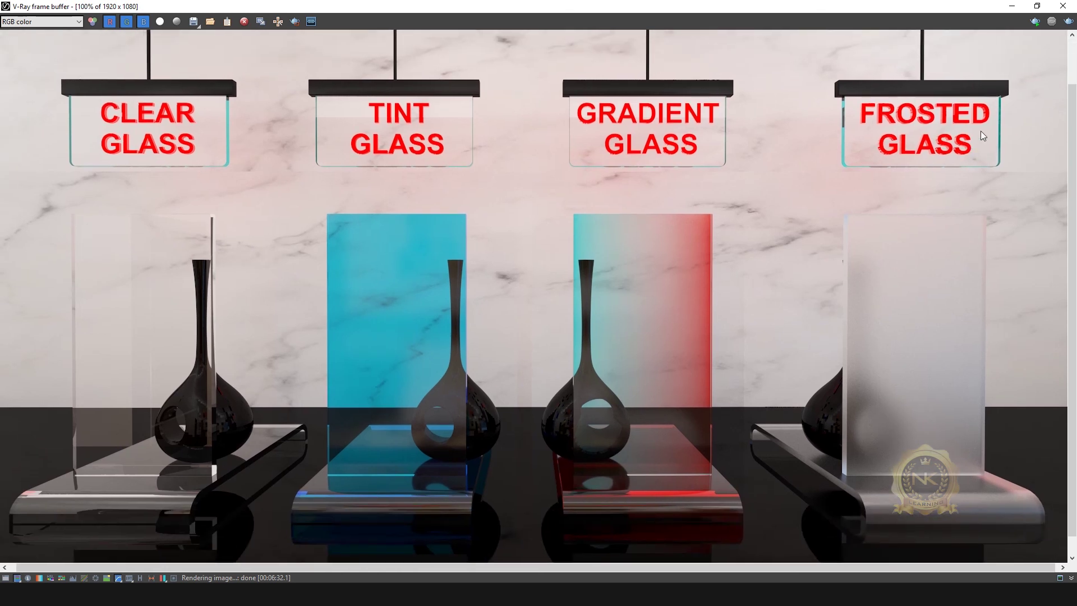
pyautogui.scroll(-2, 861, 228)
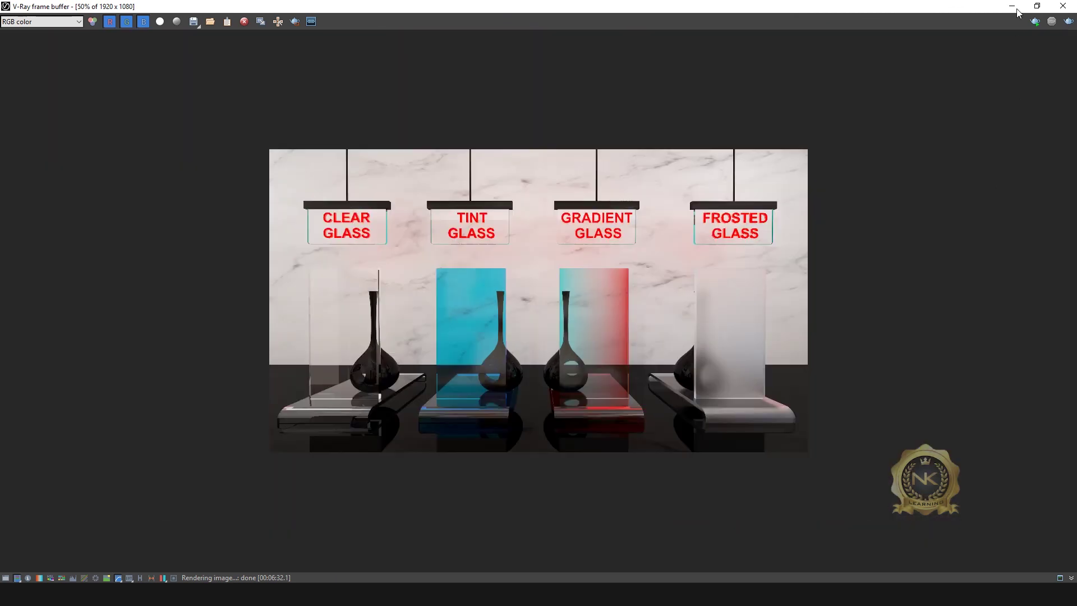
pyautogui.click(1037, 6)
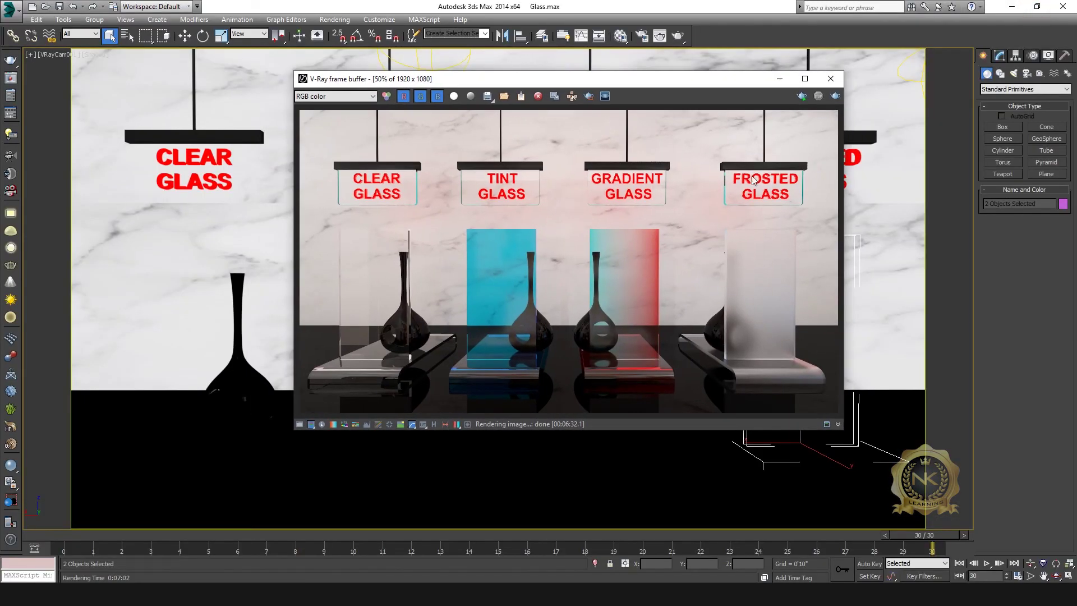
pyautogui.click(804, 79)
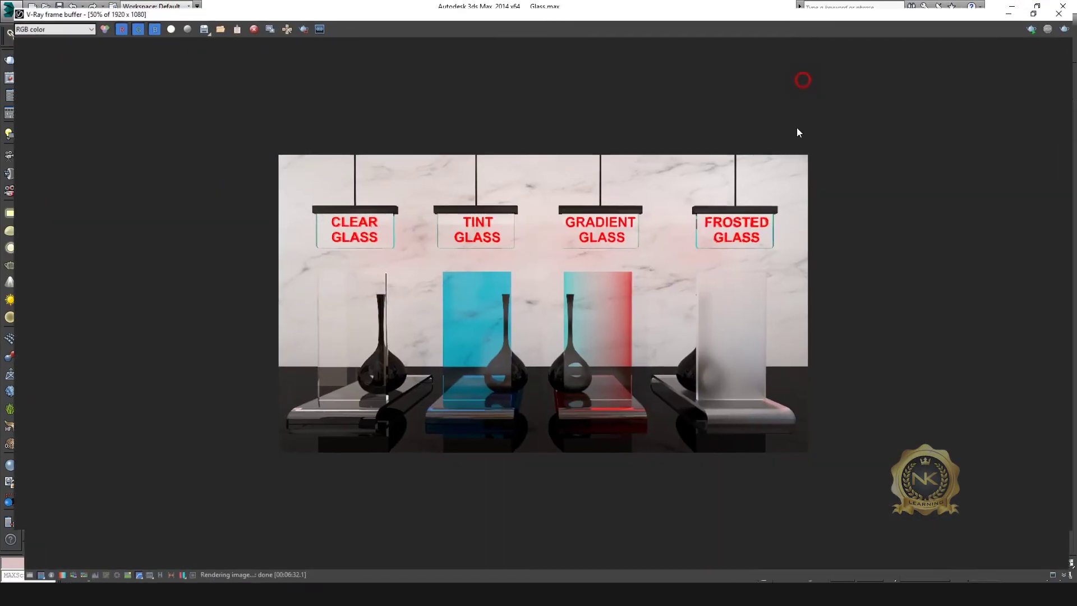
pyautogui.scroll(2, 666, 313)
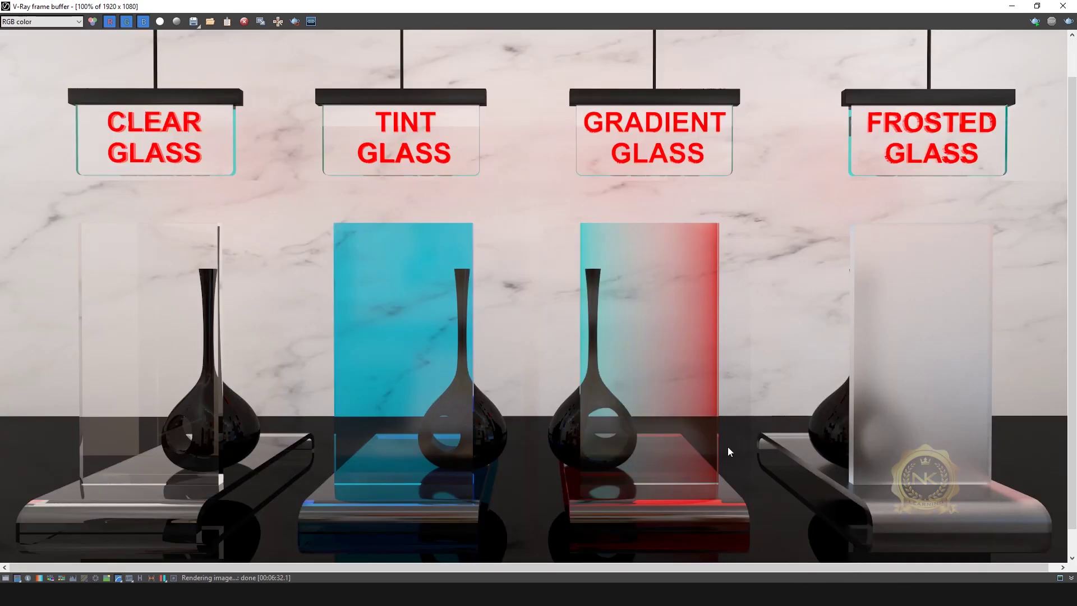